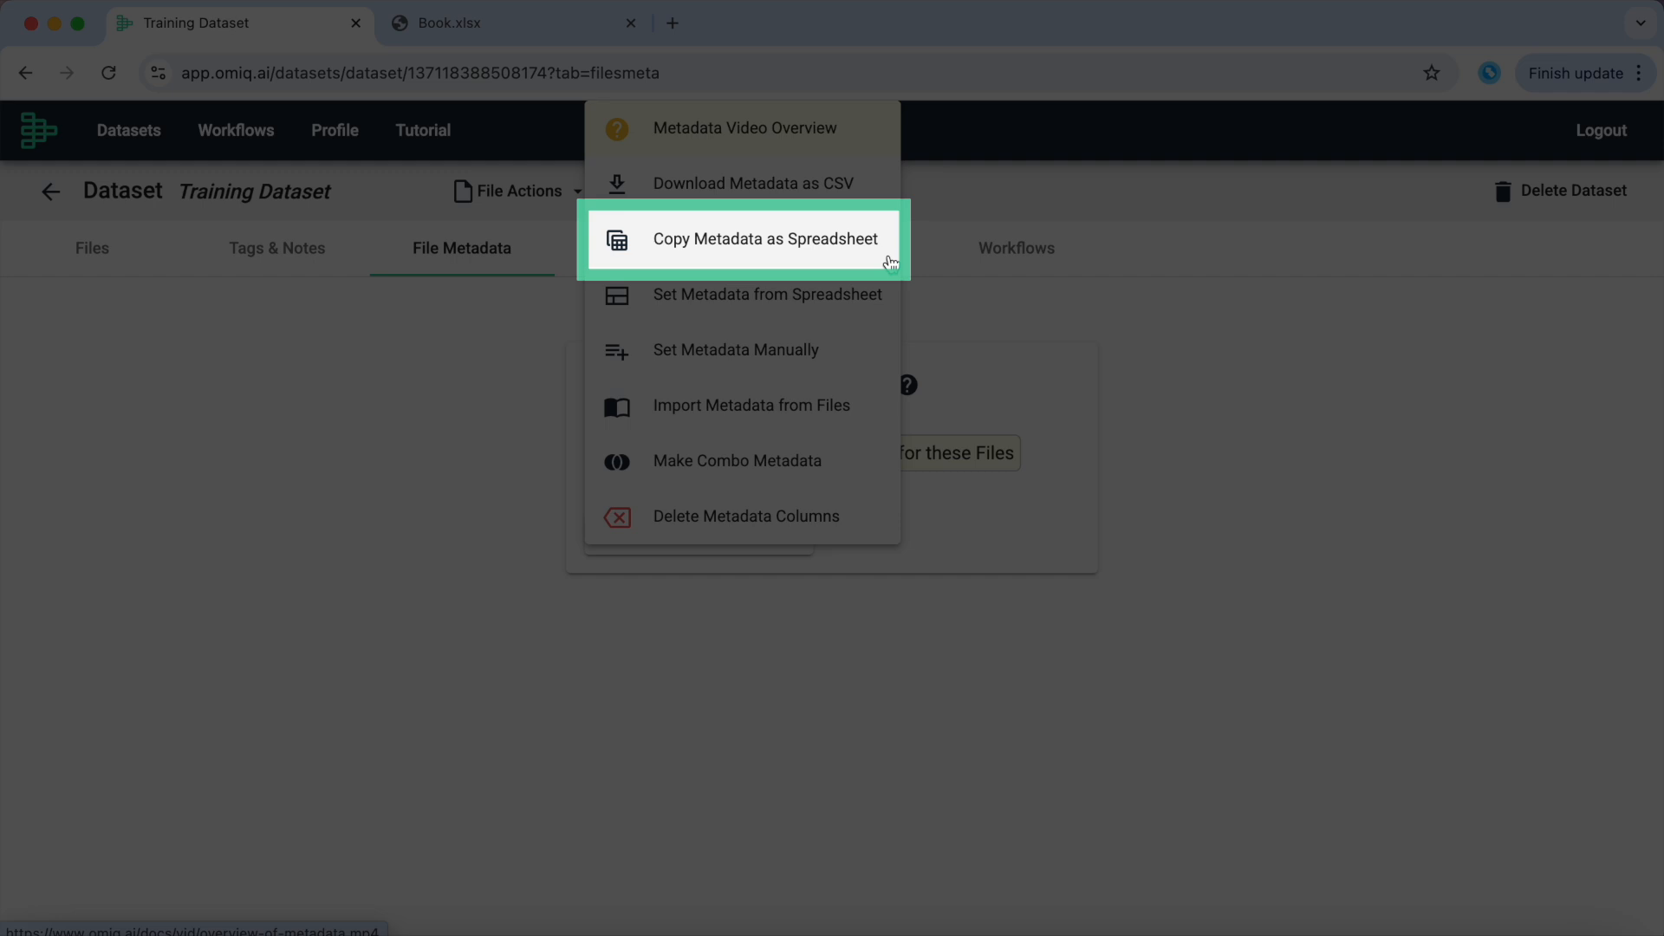
Step: Copy the dataset's file metadata as a spreadsheet and paste it at cell A1 of Sheet1 in the Excel workbook Book.xlsx
left_click(891, 260)
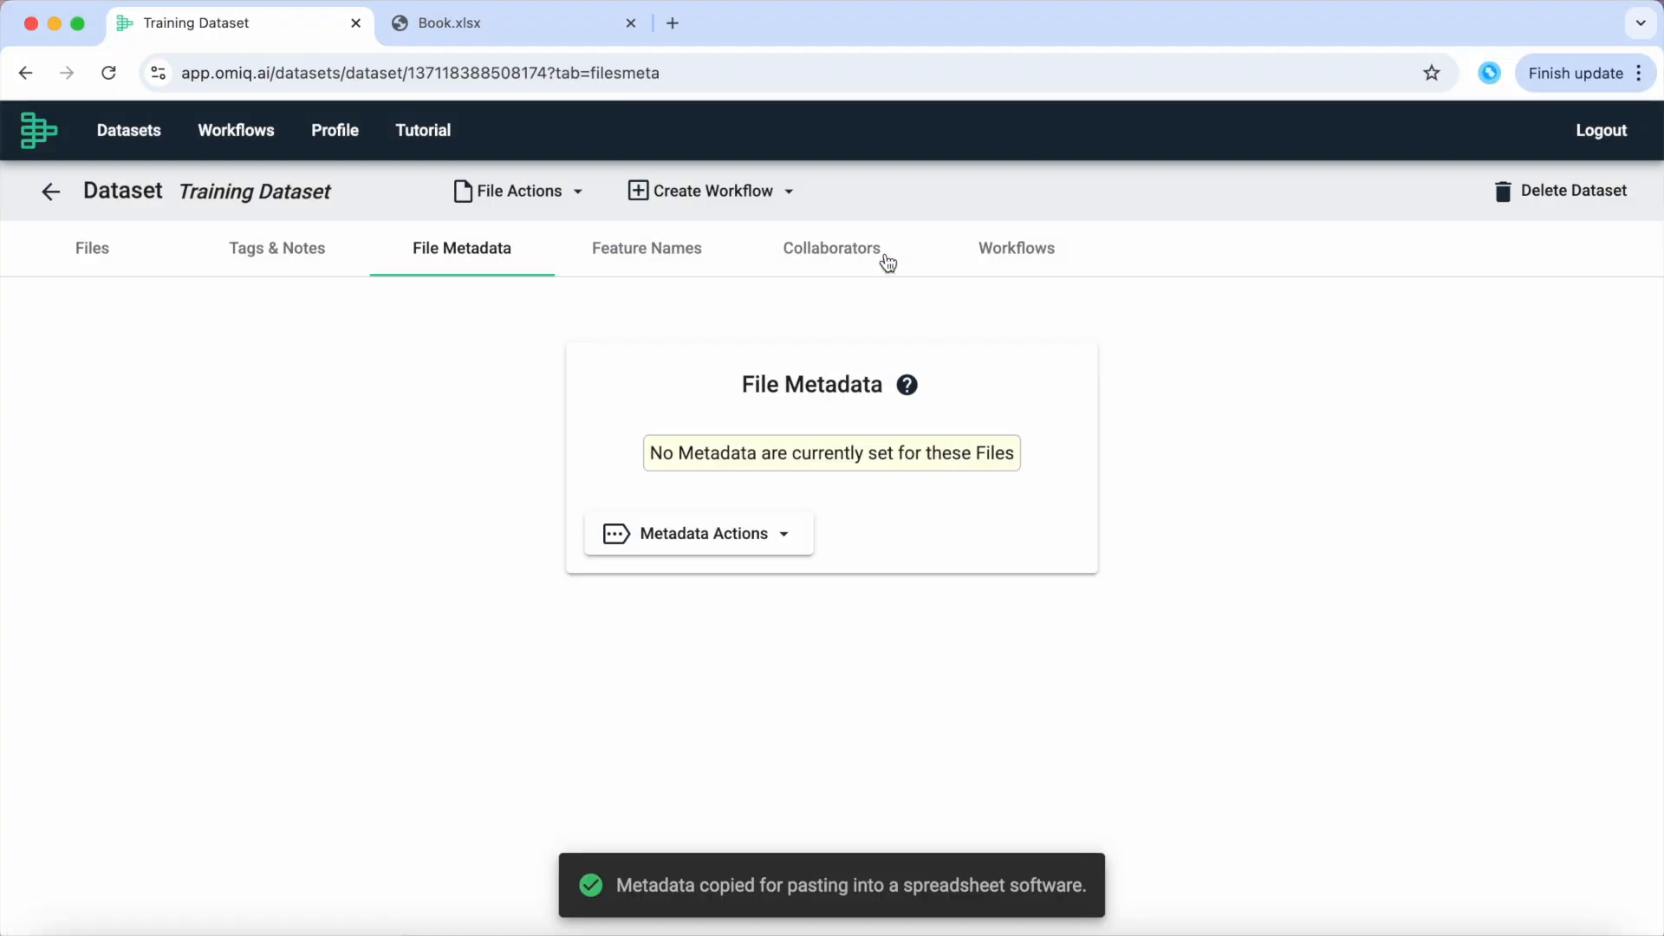
left_click(576, 31)
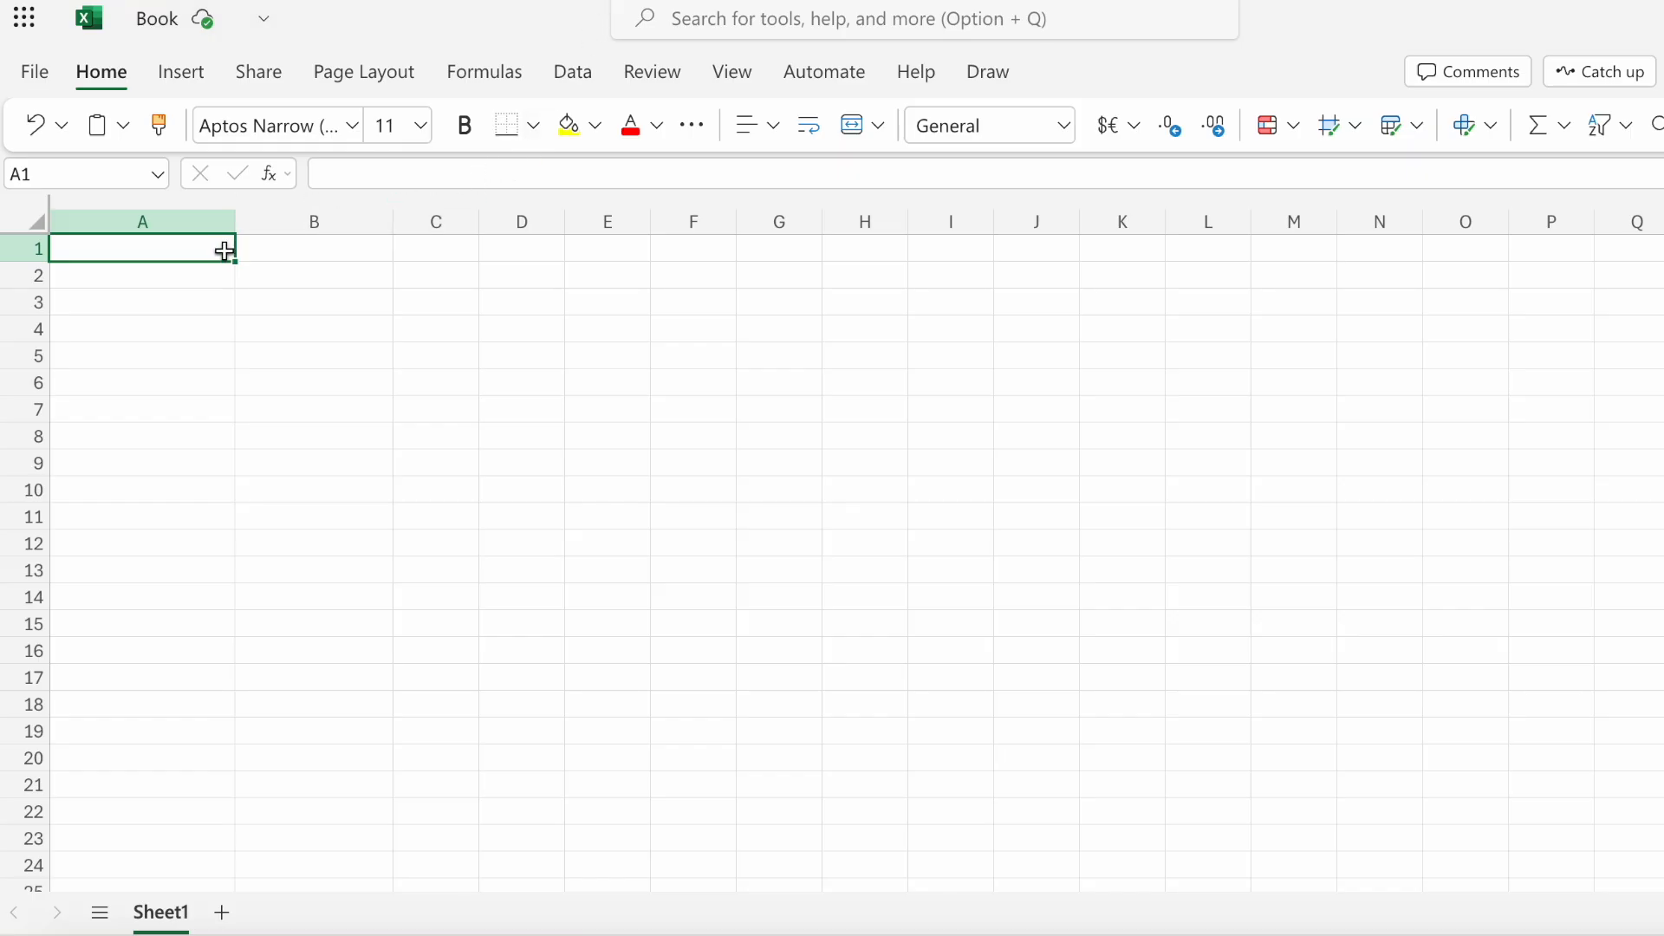
key("super+v")
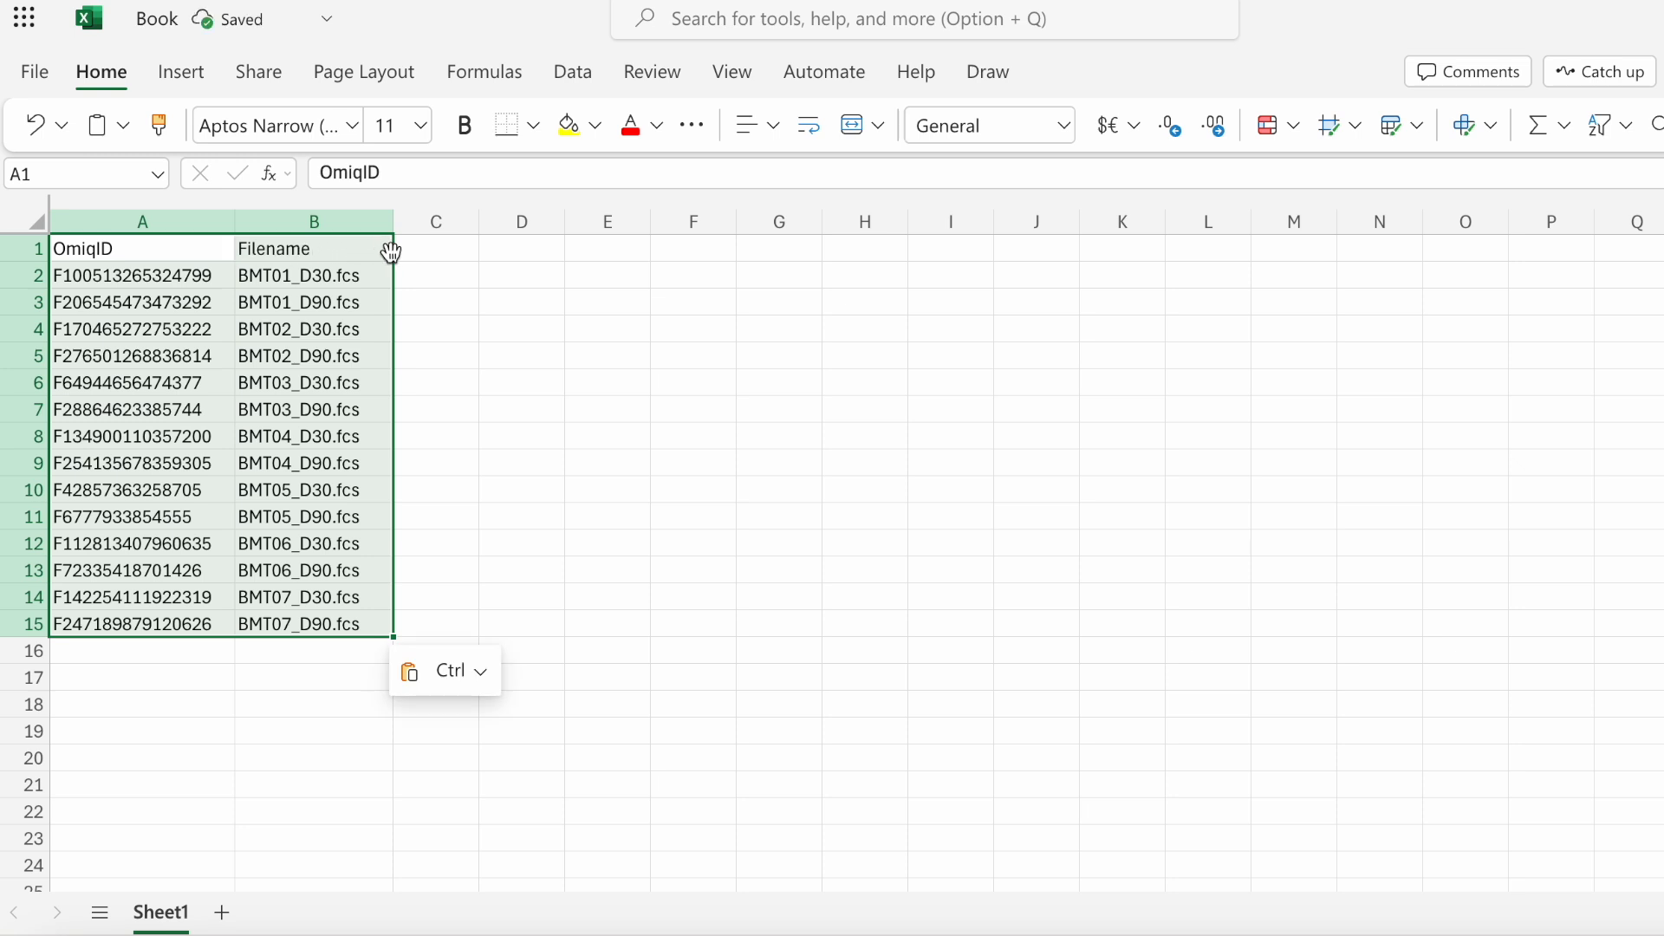
Step: Add the column headers Patient in C1 and Day in D1 beside the Filename column
left_click(453, 257)
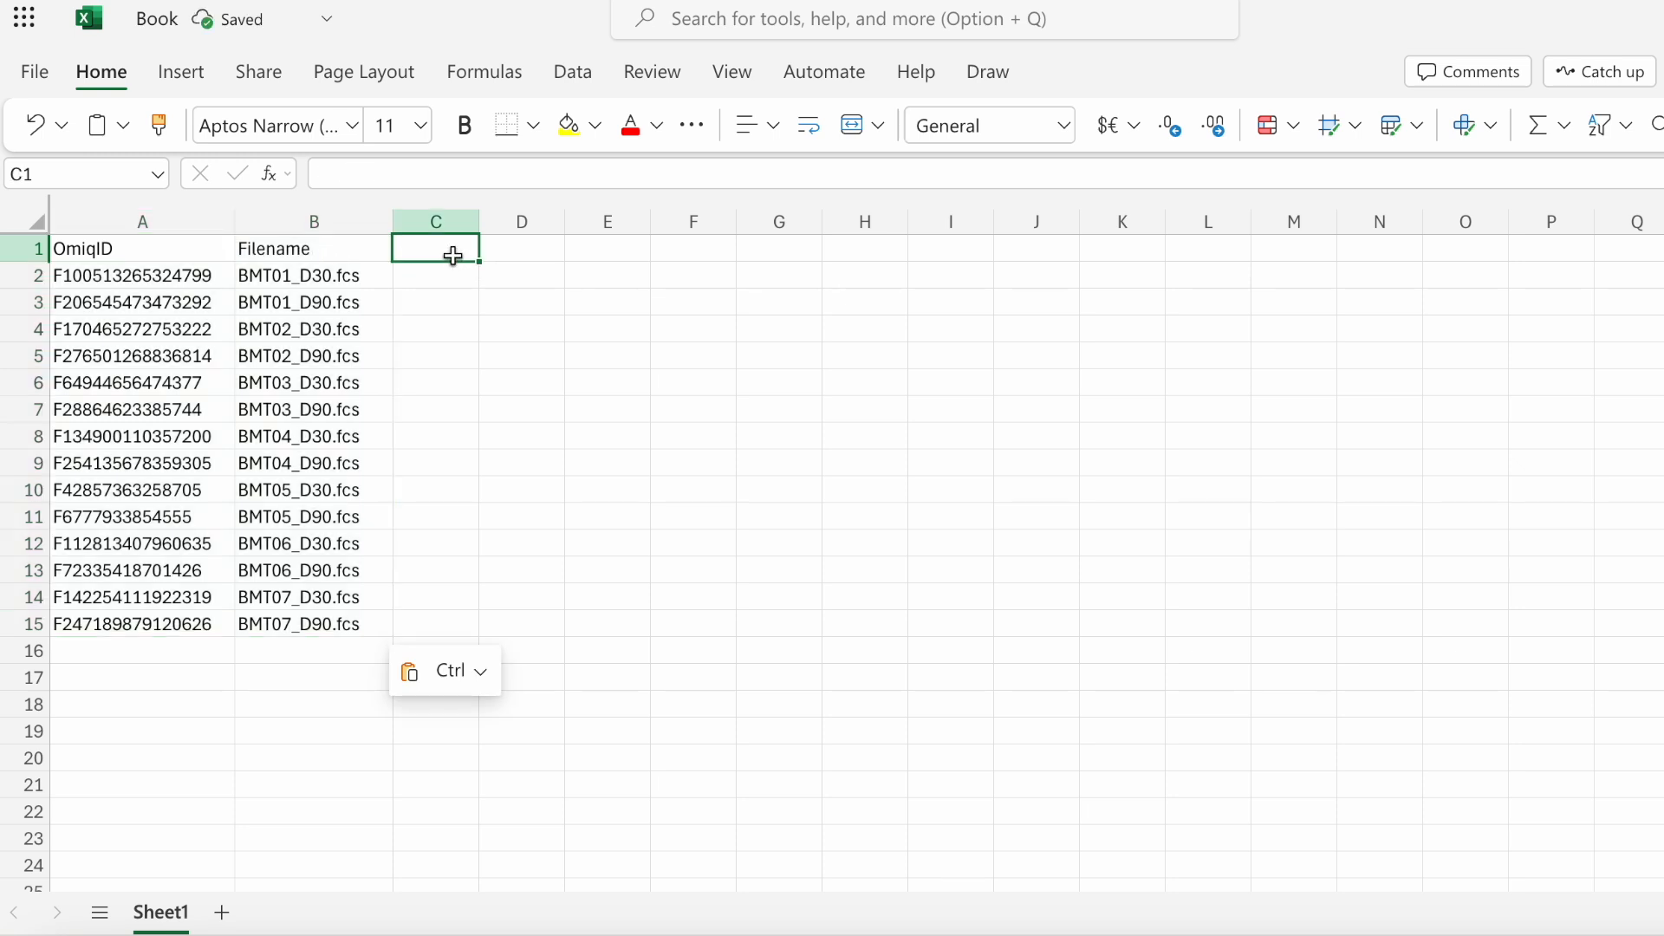
type("Pa")
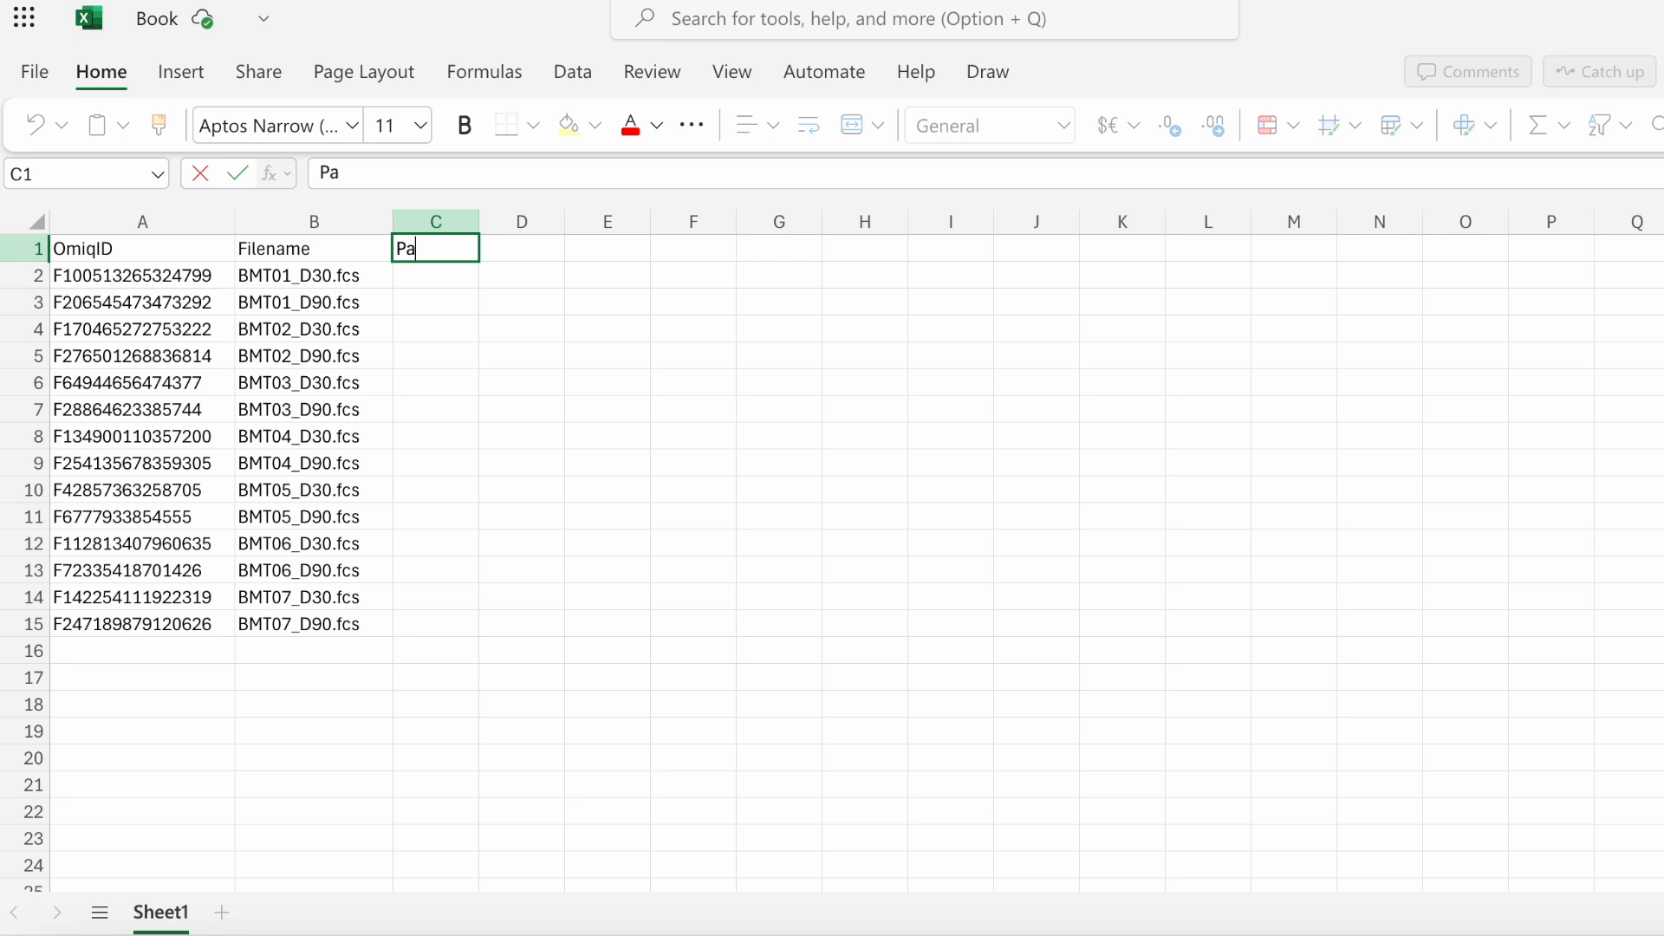
type("tient")
left_click(517, 249)
type("Day")
Step: Paste the values Patient 1 to Patient 7 with alternating Day 30 and Day 90 into C2:D15
left_click(427, 280)
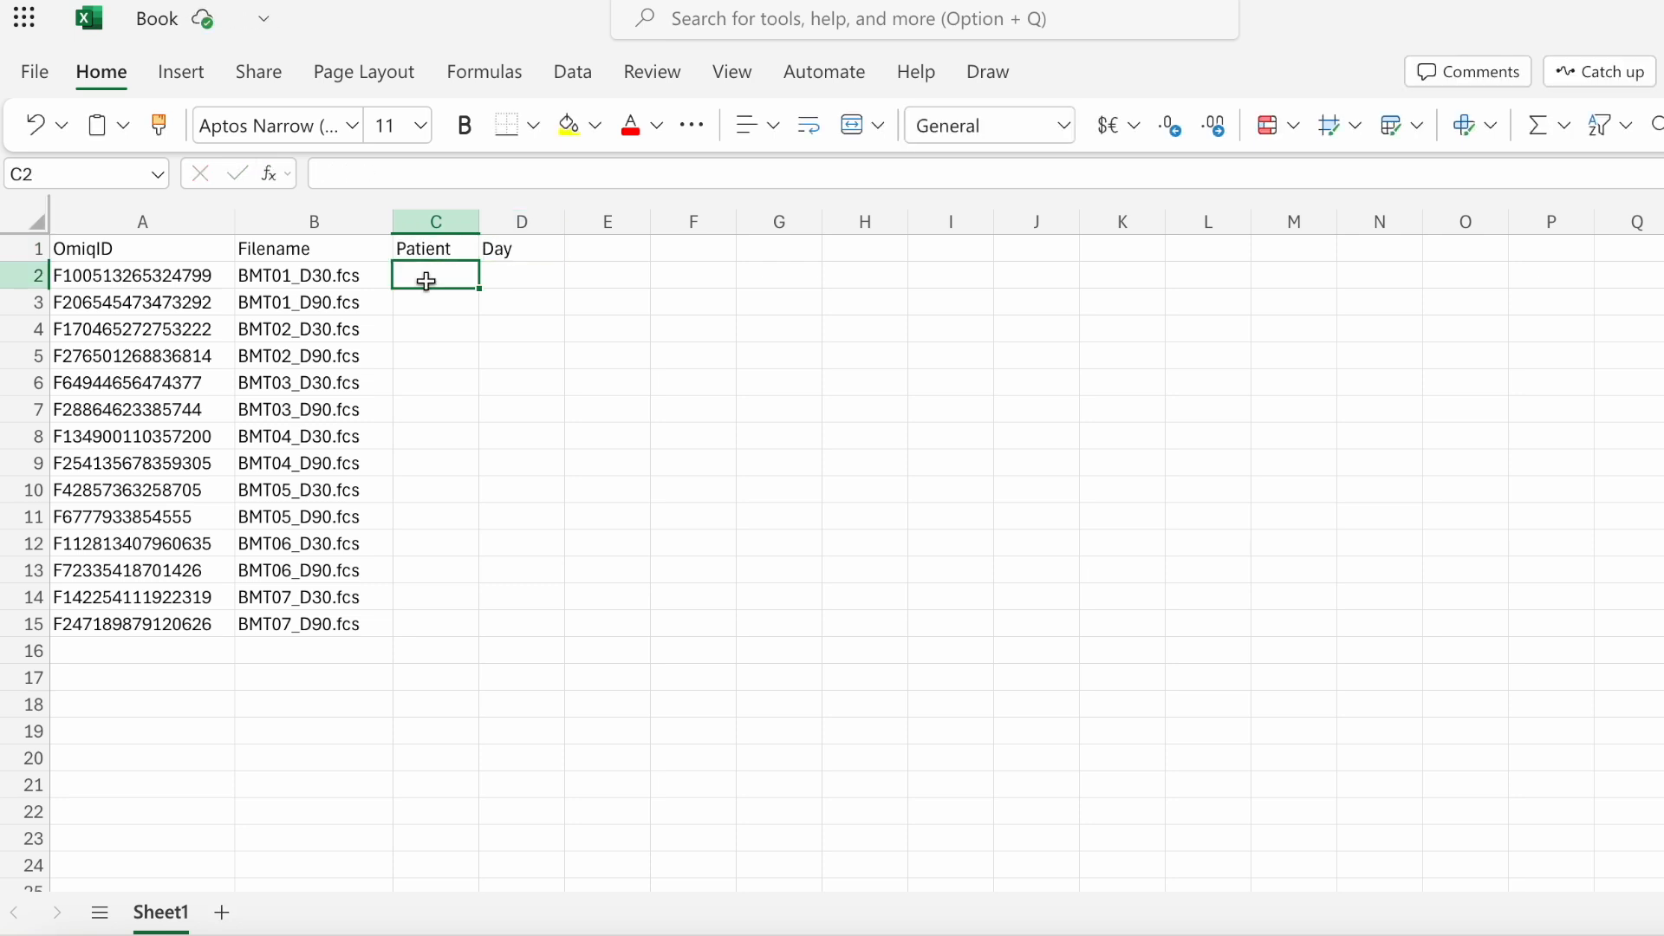
key("ctrl+v")
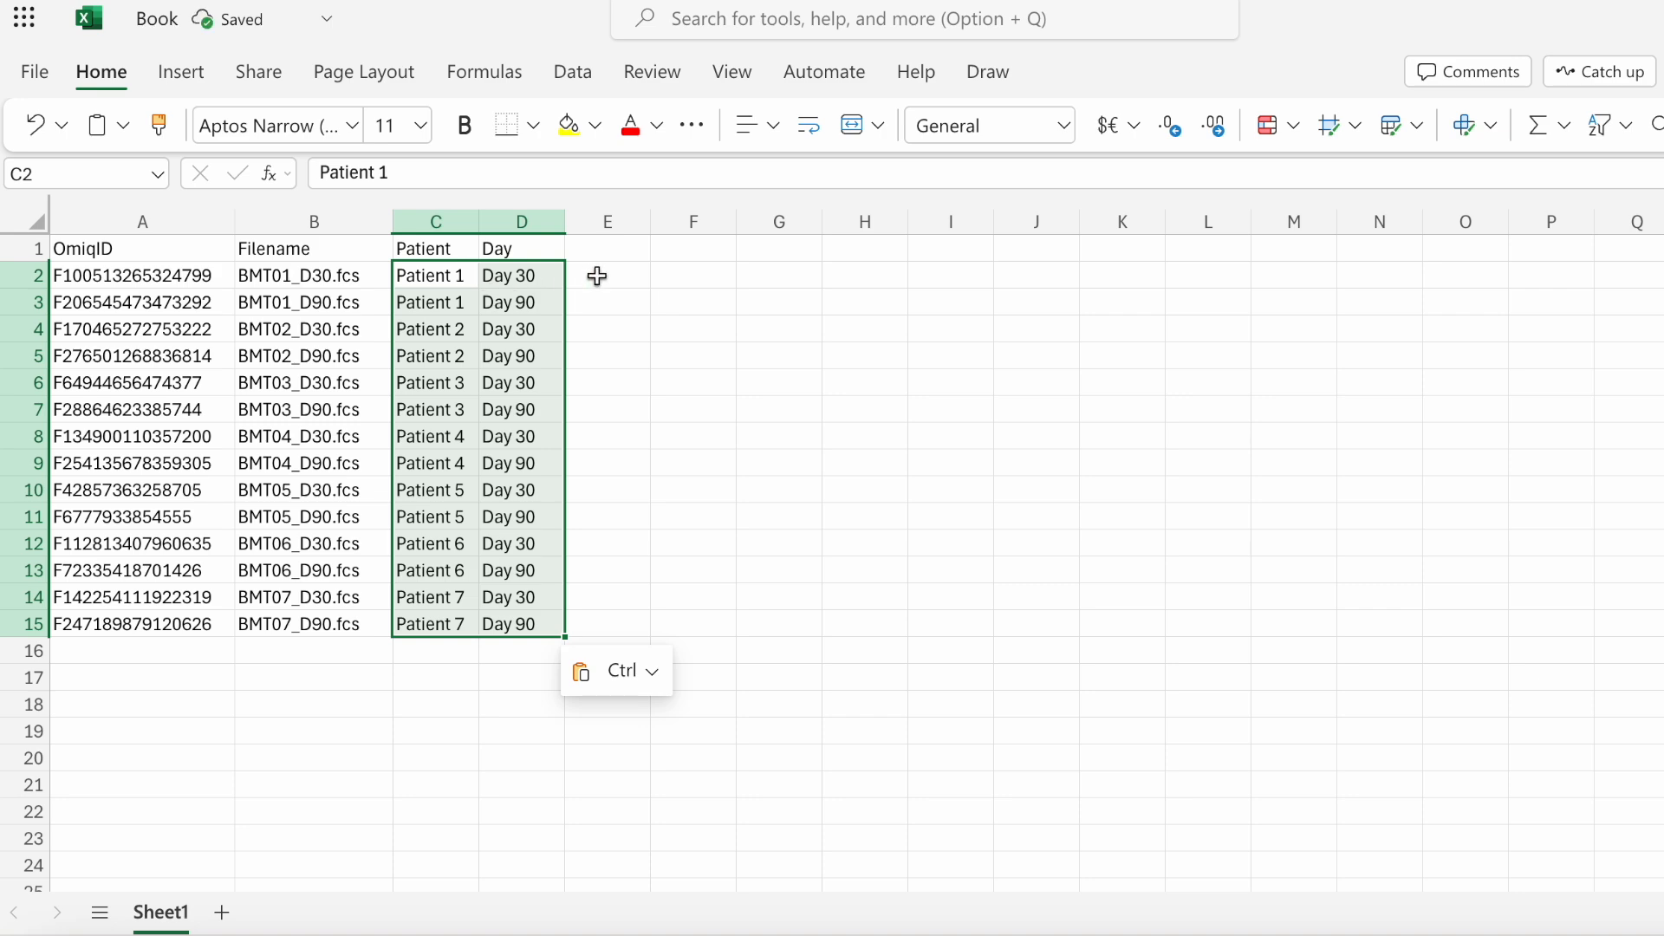
left_click(598, 275)
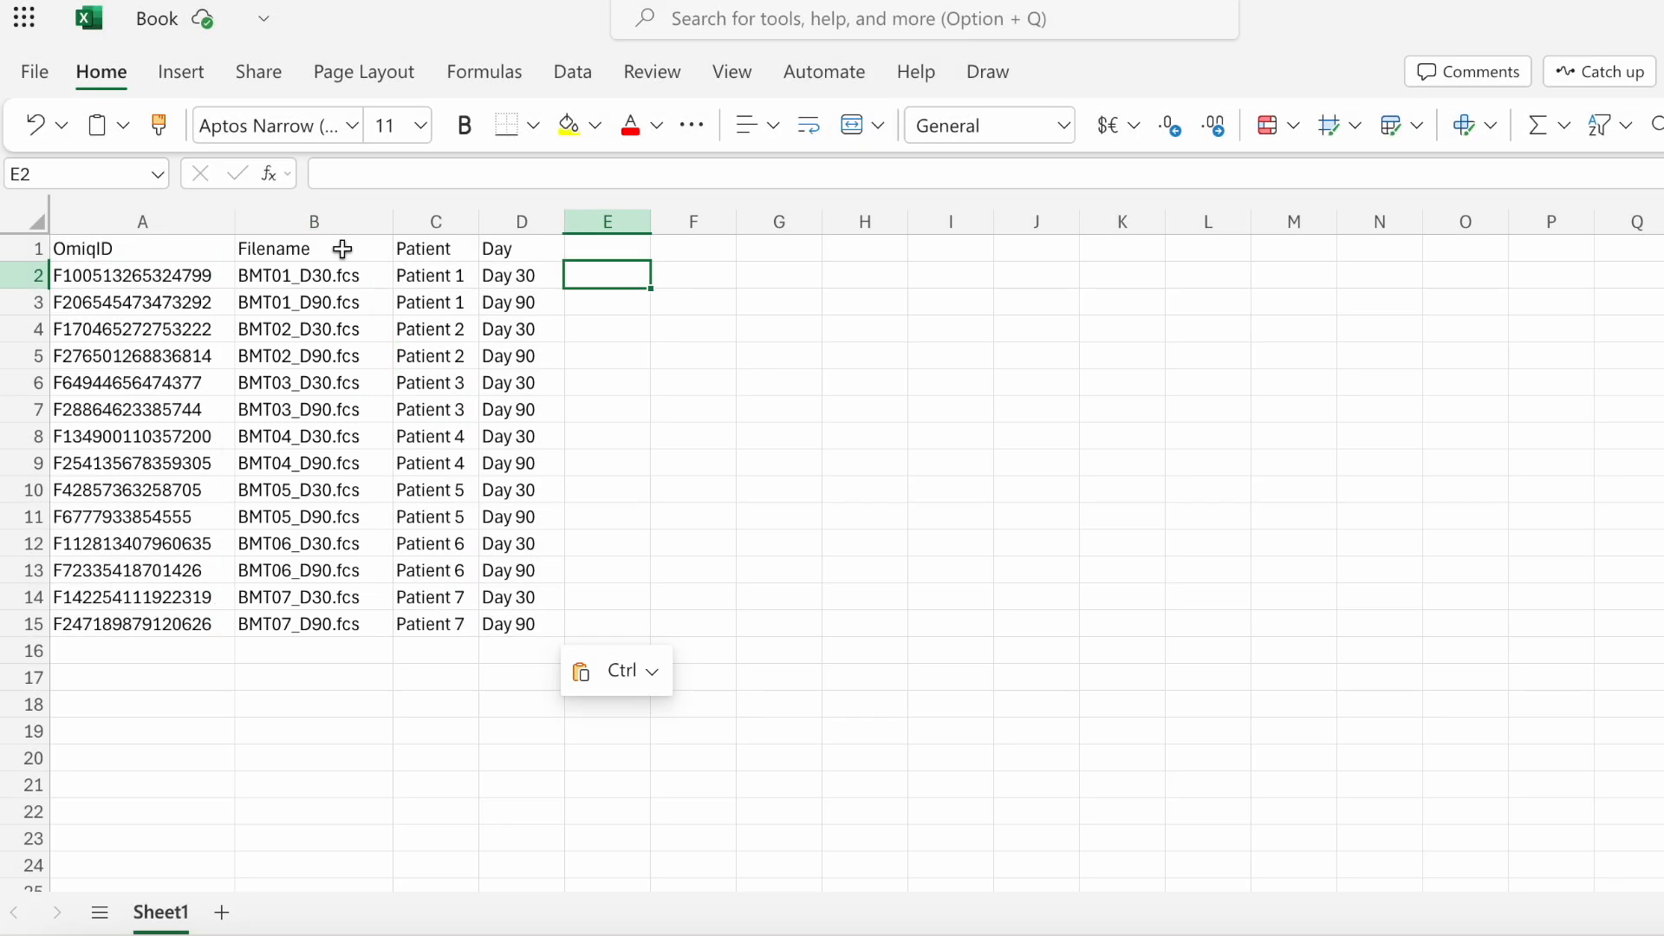
Step: Copy B1:D15 with the Filename, Patient and Day columns and submit it in OMIQ as the dataset's metadata from a spreadsheet
left_click_drag(338, 246, 532, 624)
key("ctrl+c")
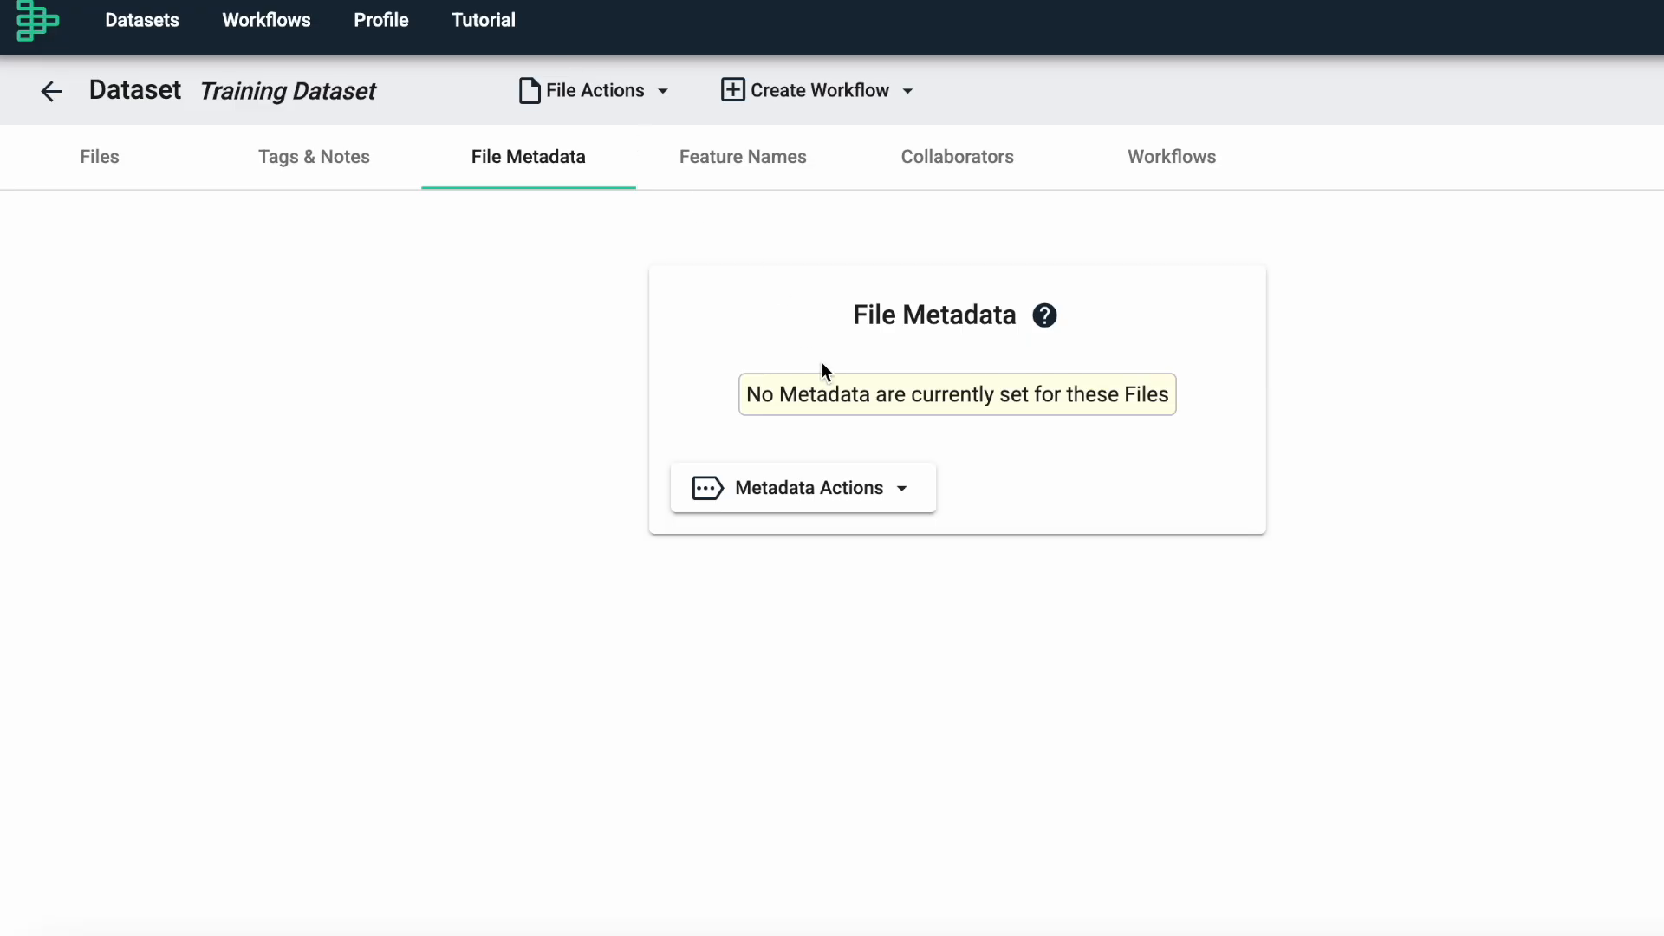
left_click(894, 486)
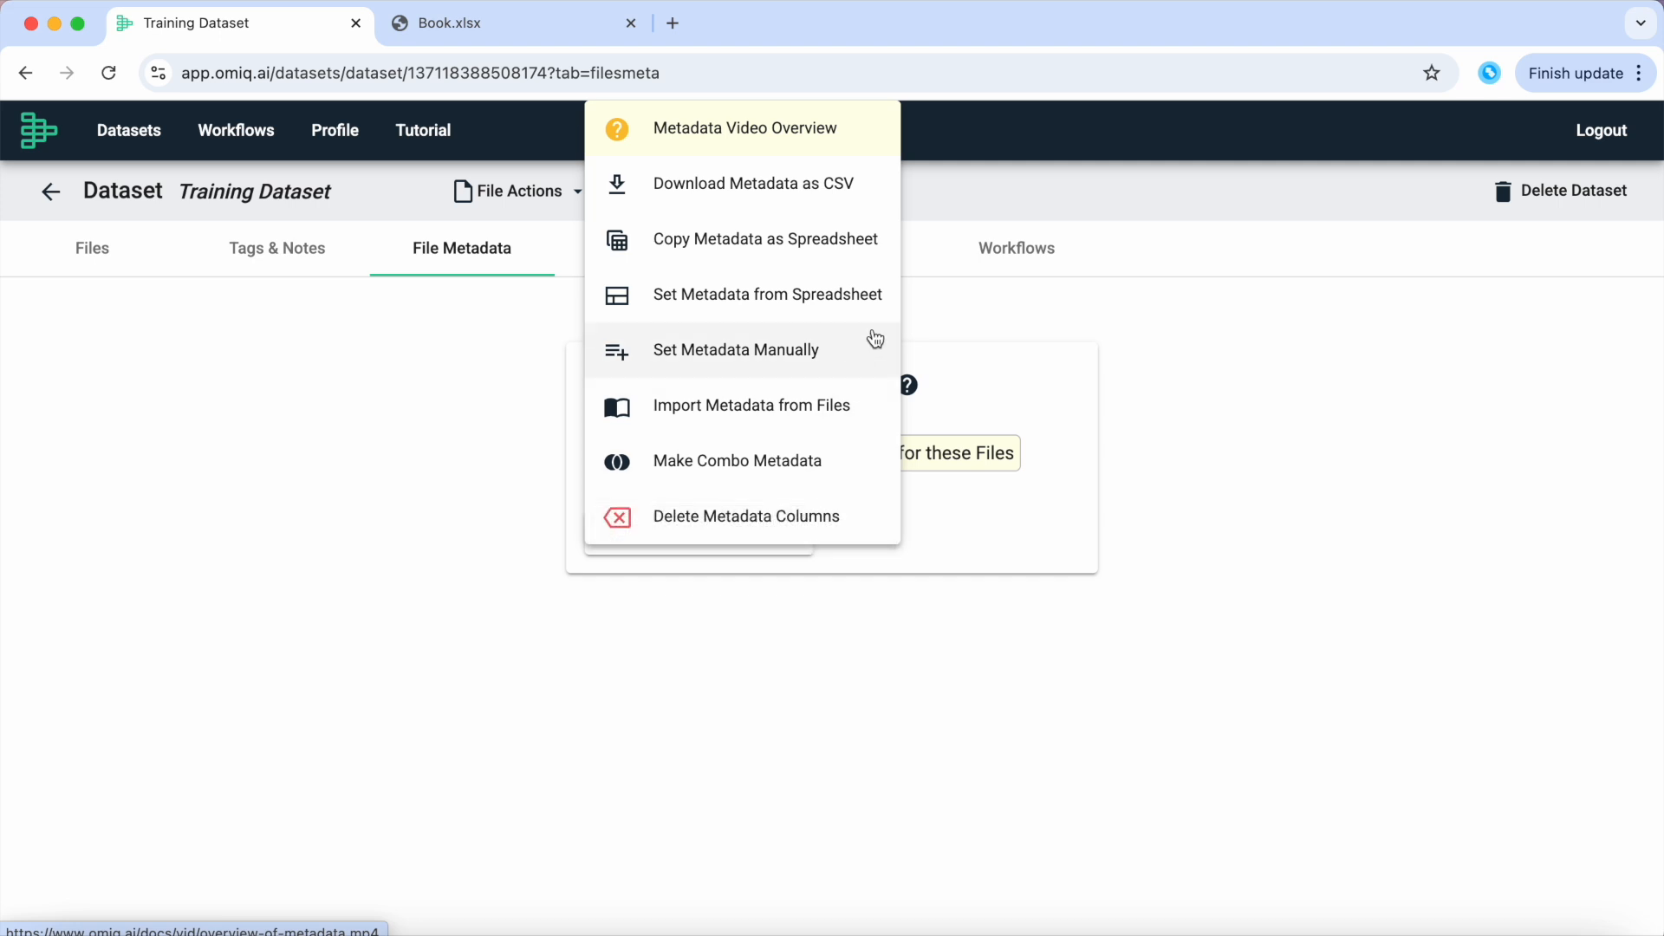
left_click(885, 317)
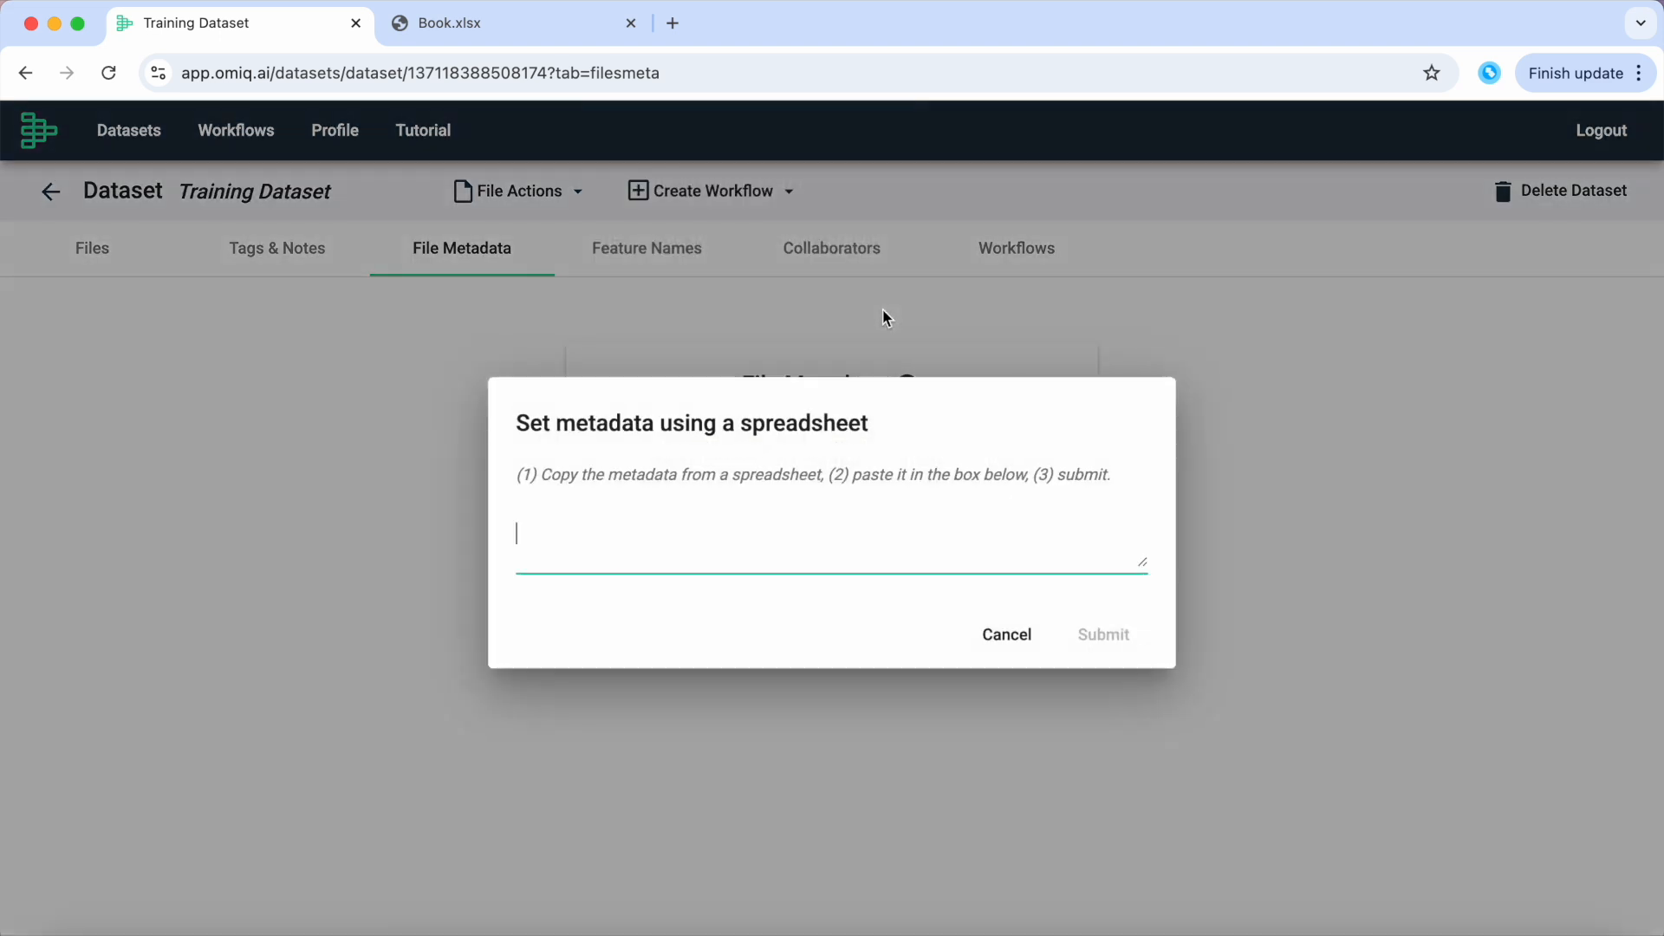
key("super+v")
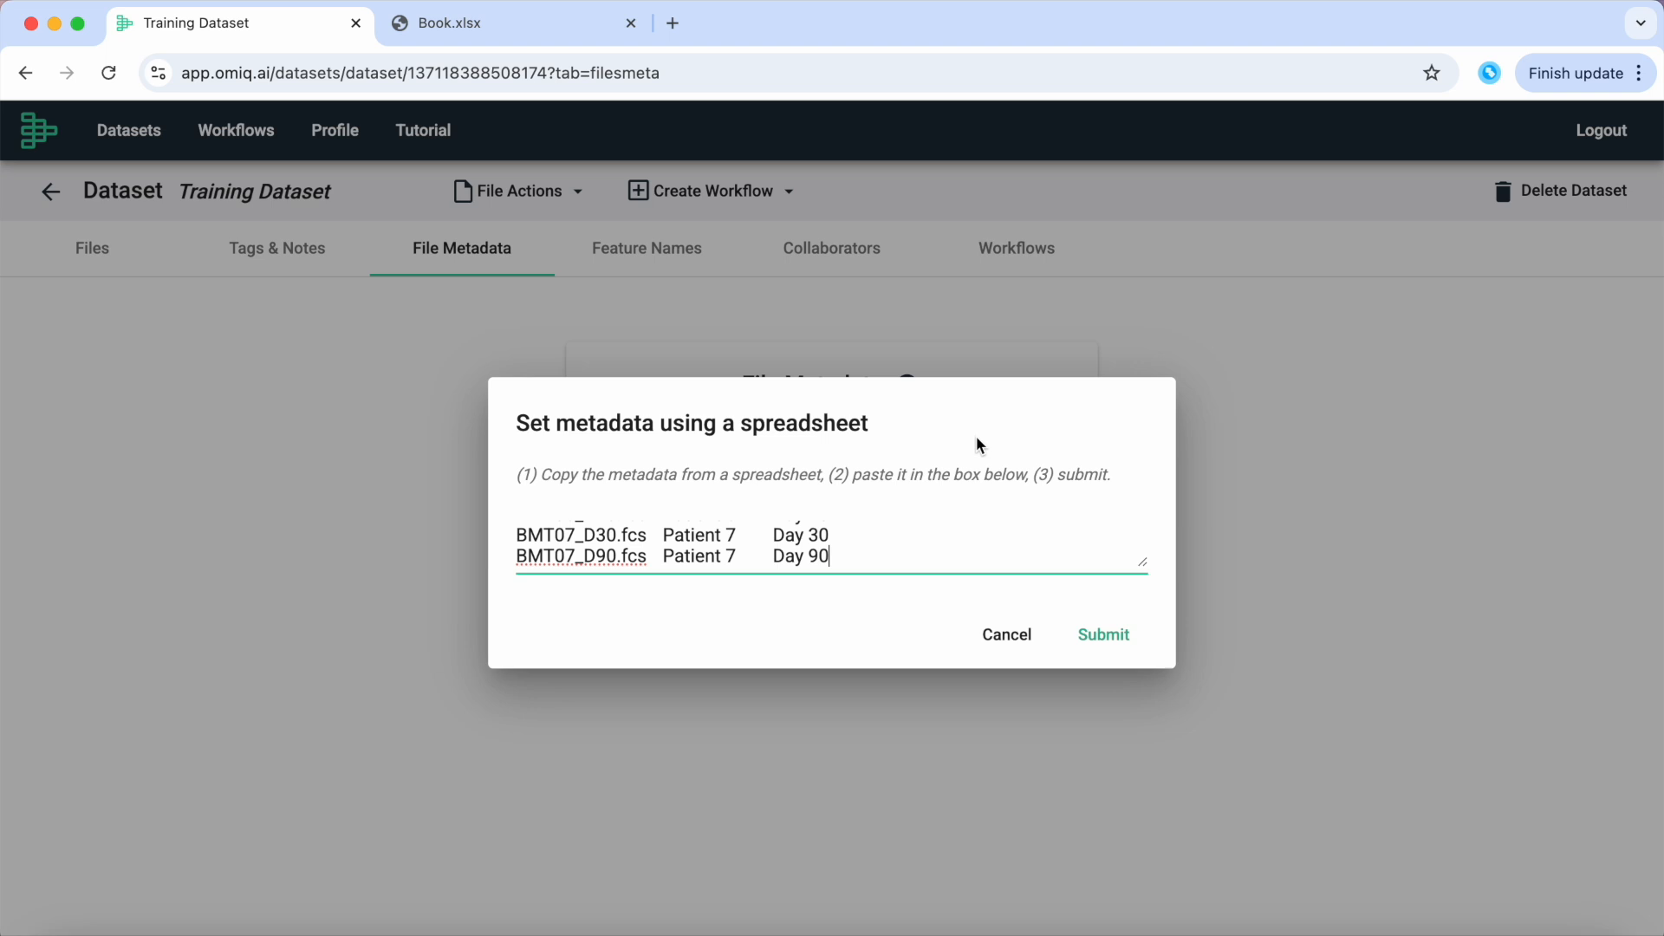
left_click(1094, 627)
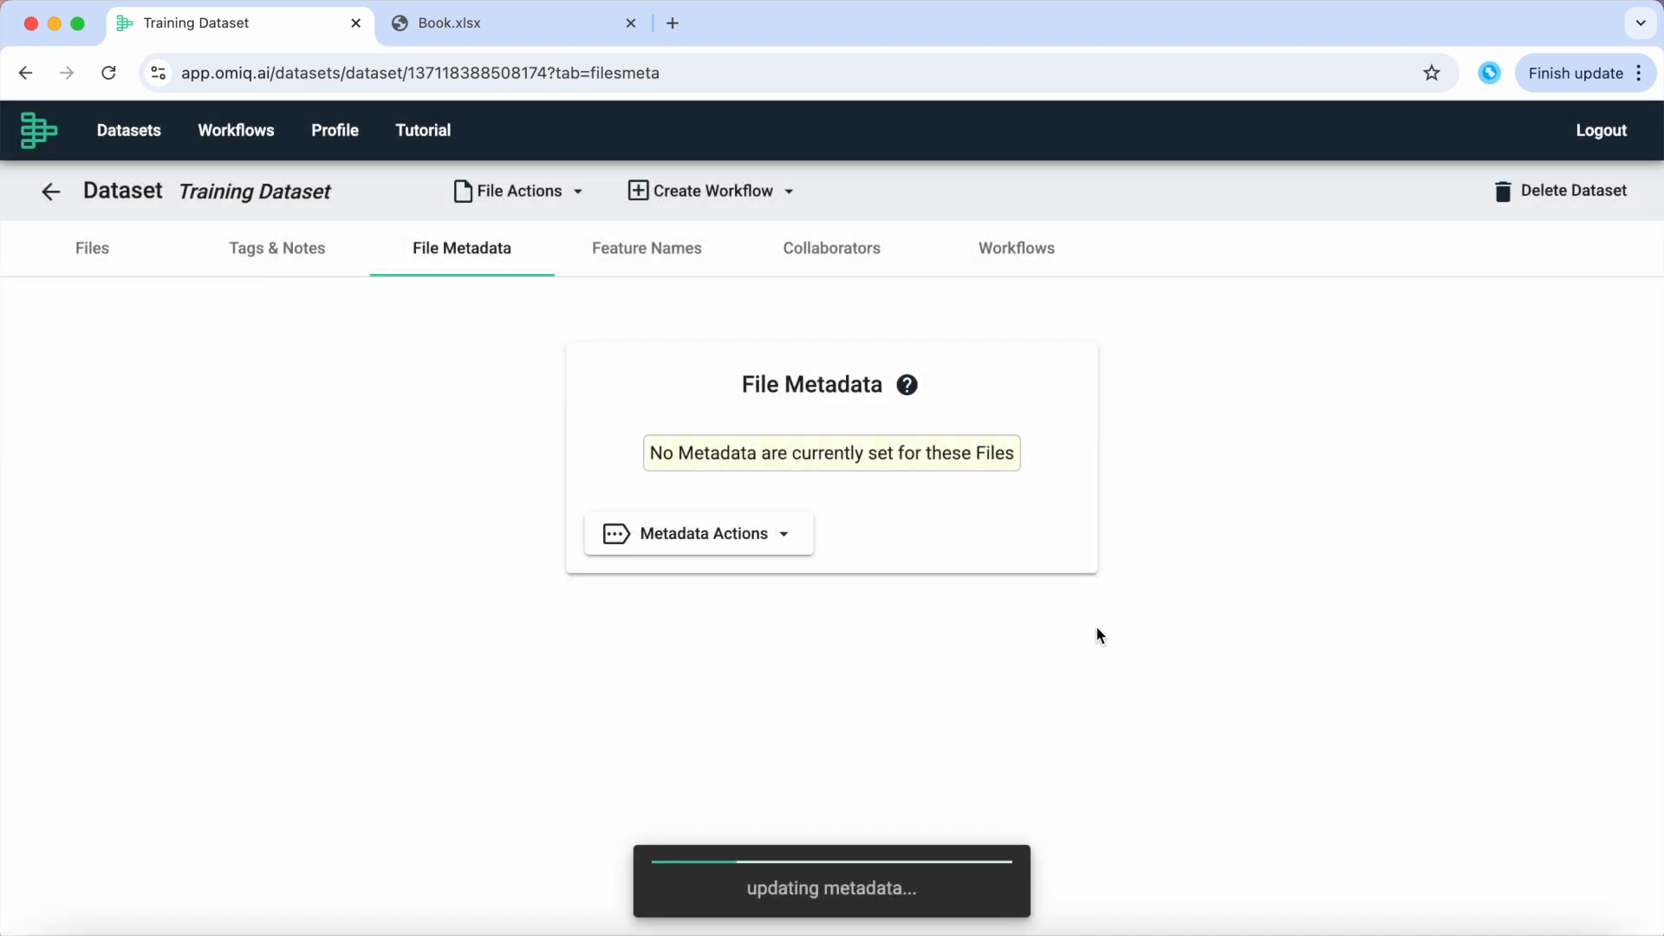
scroll(1096, 626, "down", 4)
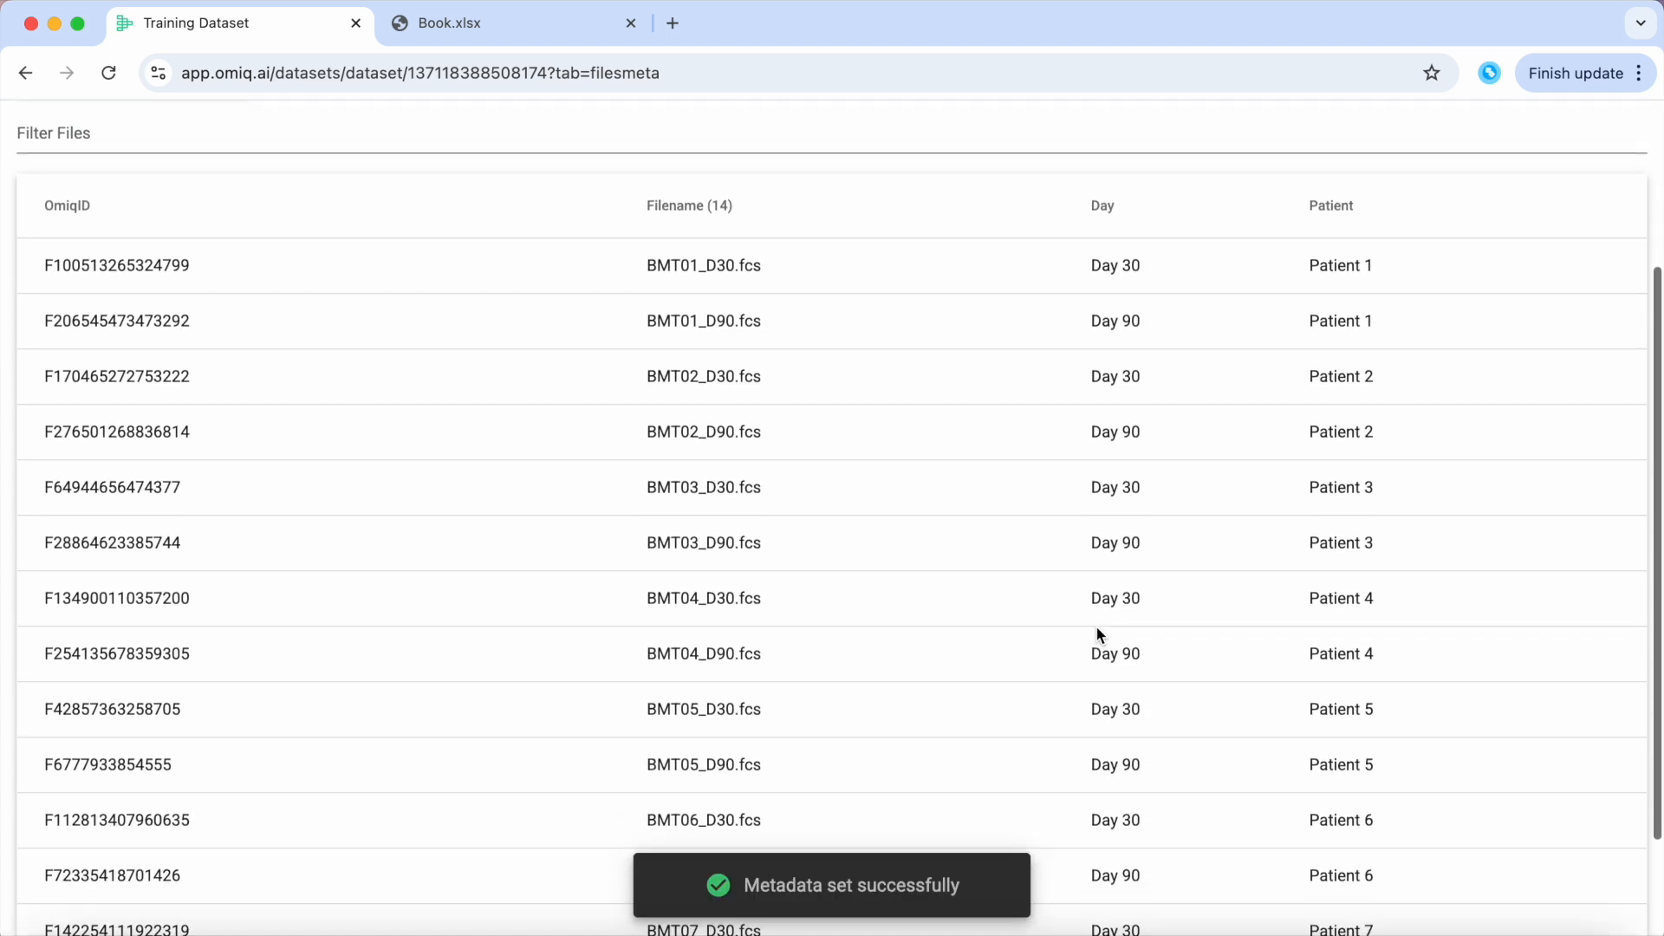
scroll(1098, 633, "down", 1)
scroll(1096, 626, "up", 3)
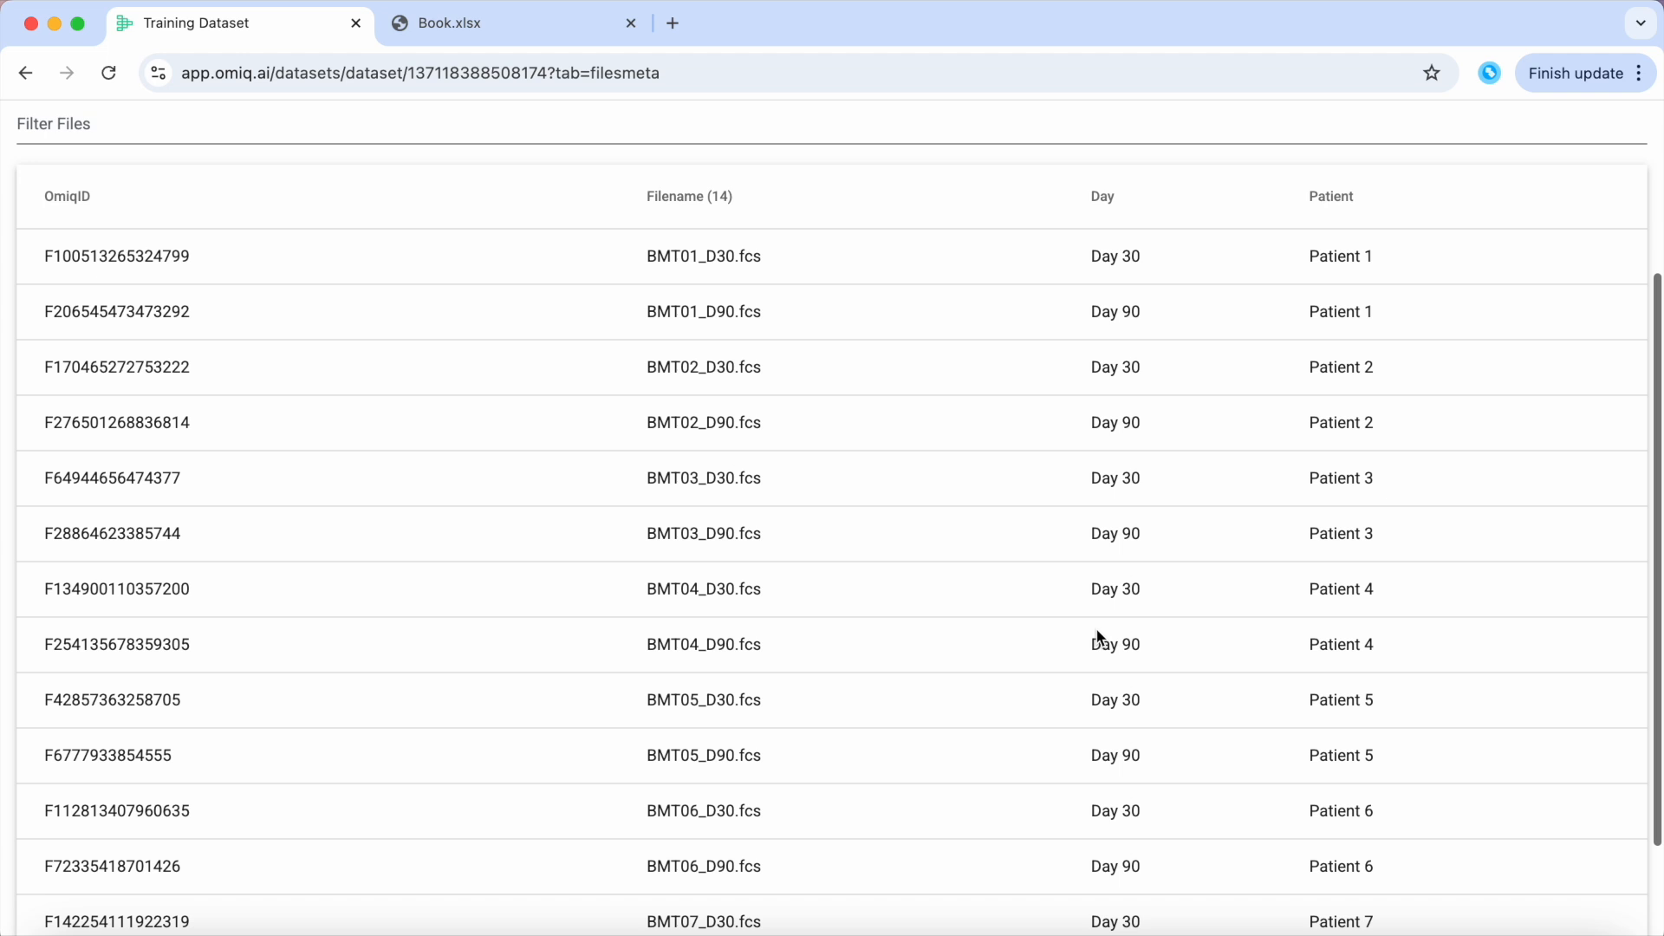
scroll(1096, 626, "up", 3)
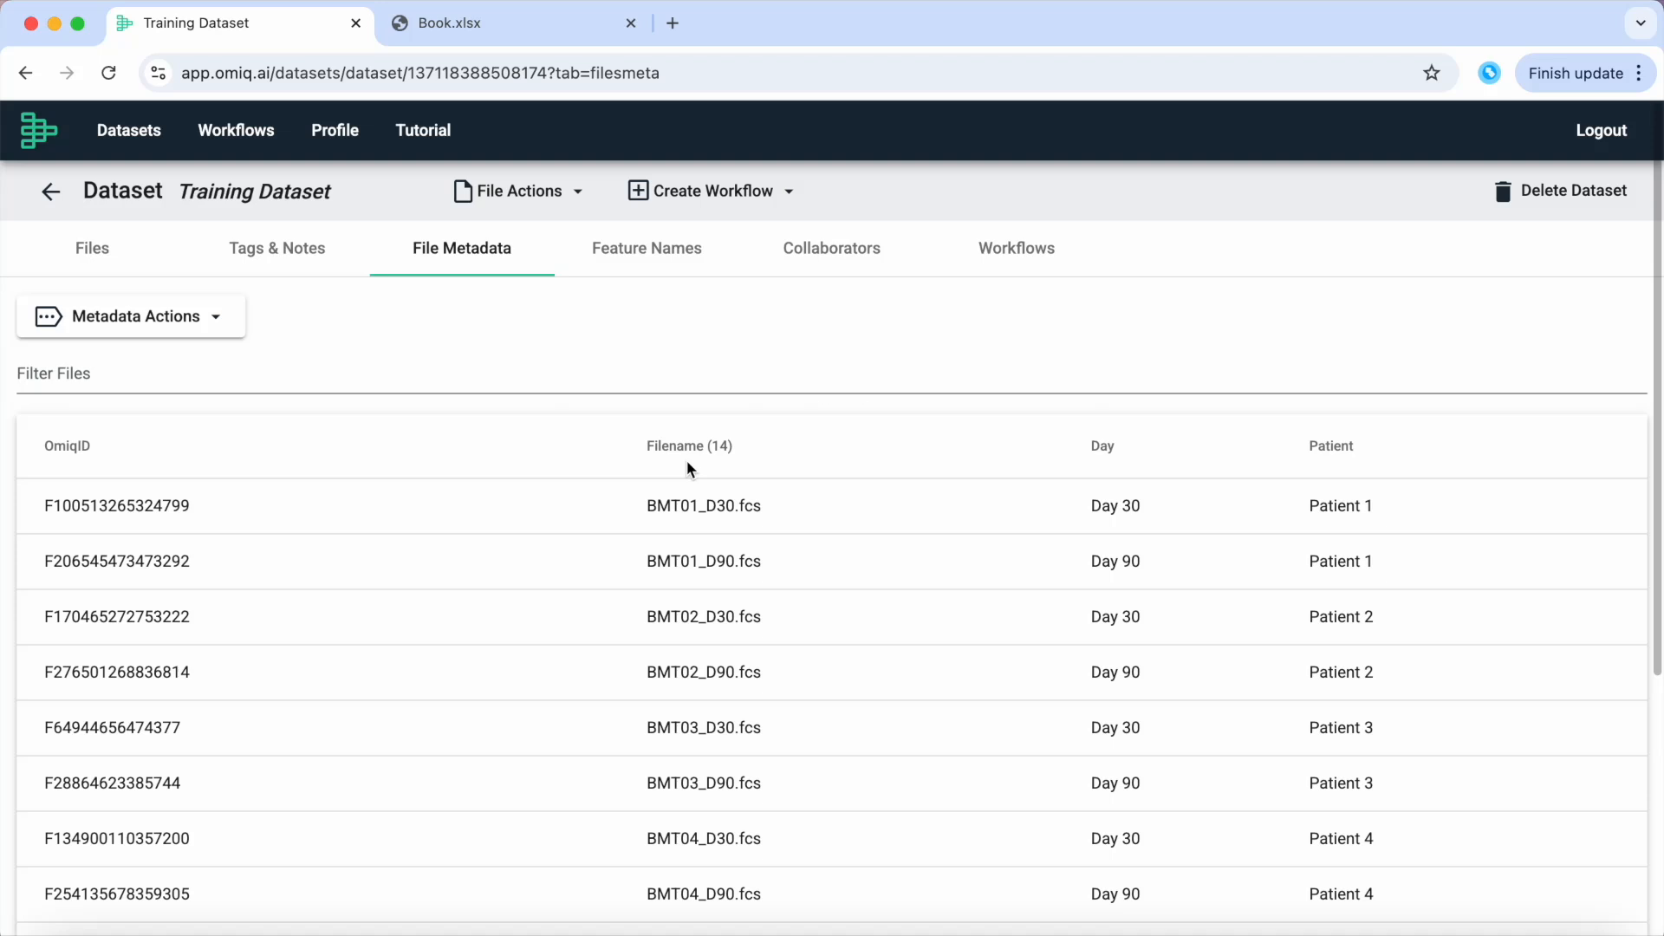
Step: Start setting file metadata manually with a new metadata dimension named Day
left_click(793, 531)
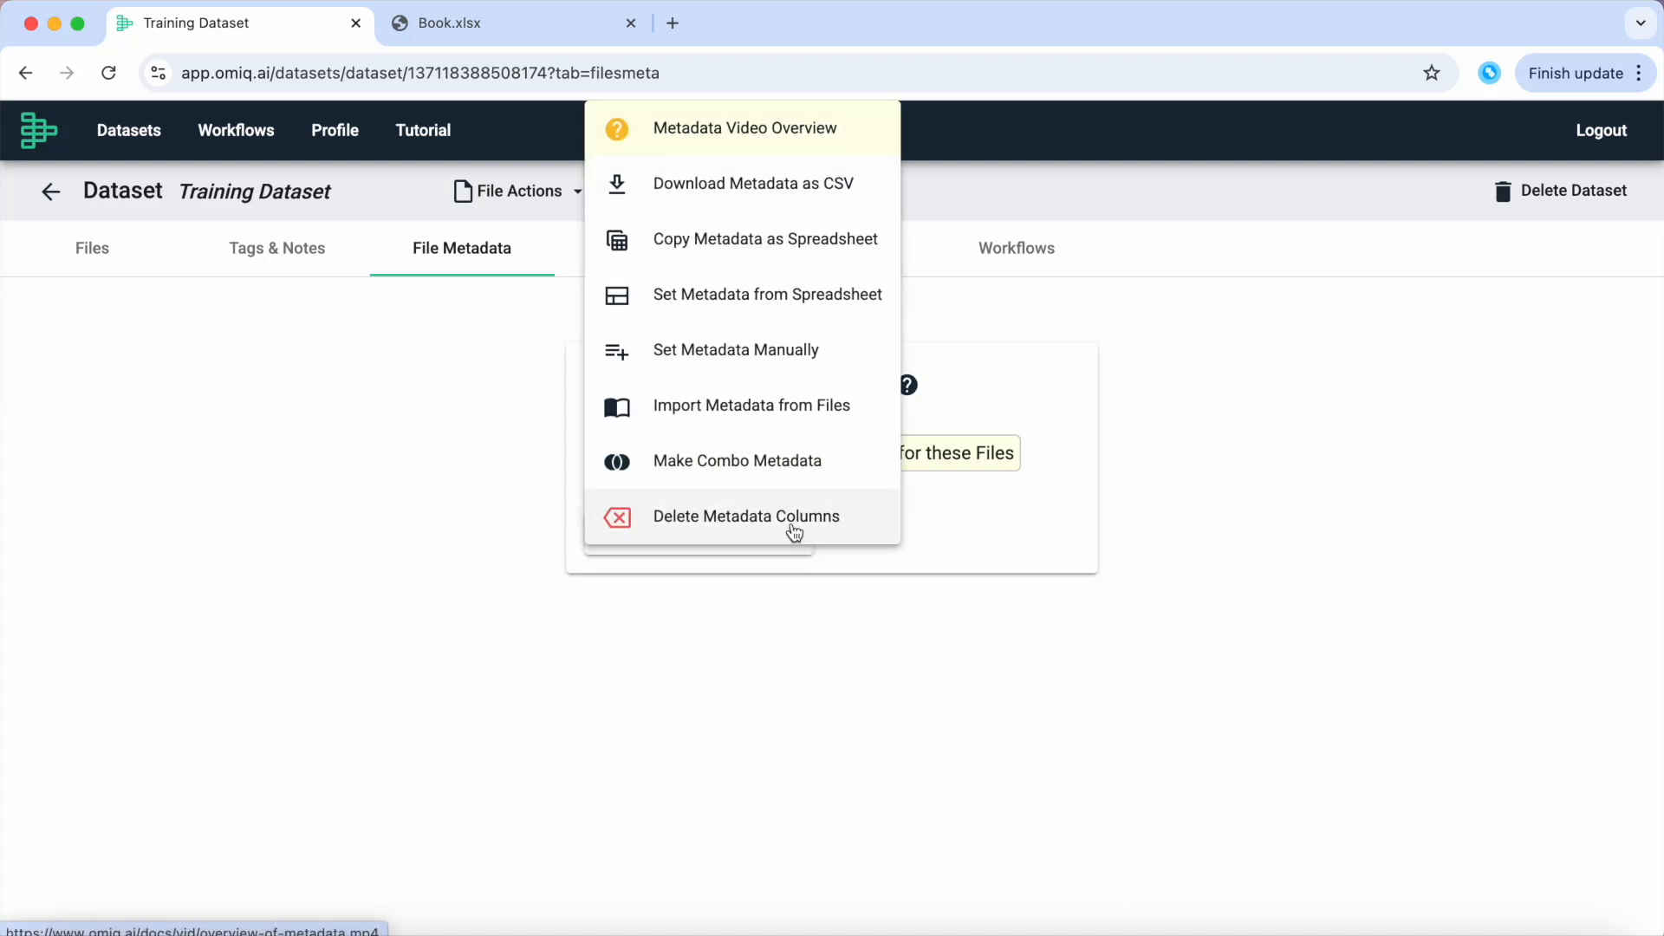
left_click(862, 355)
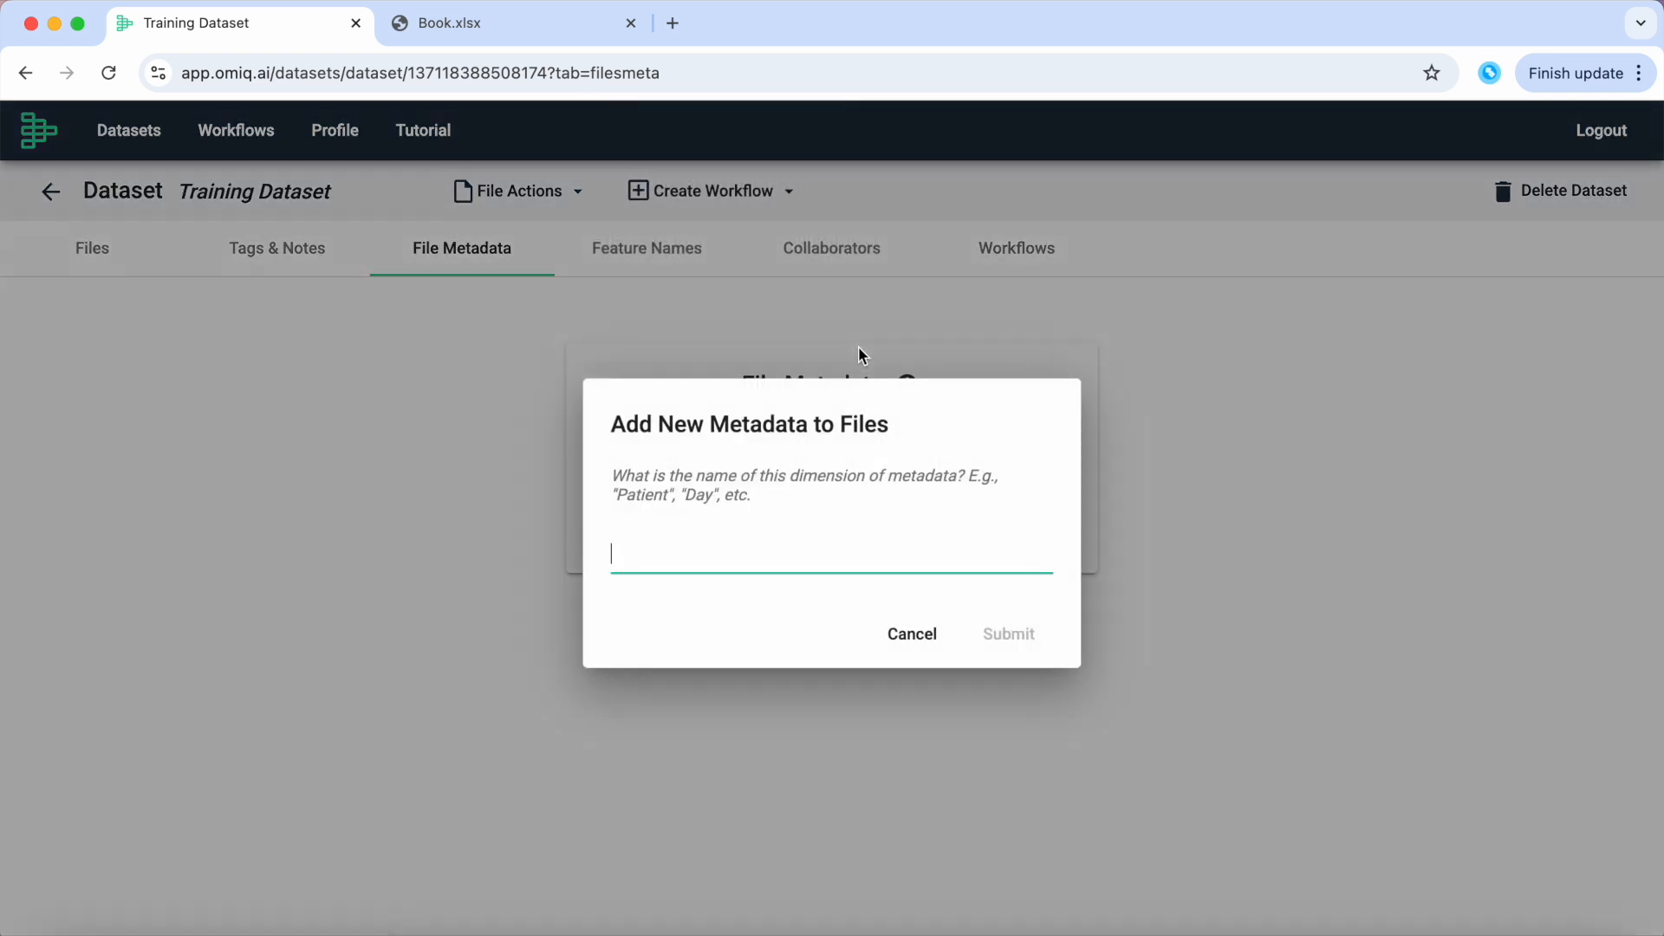
type("Day")
left_click(1010, 635)
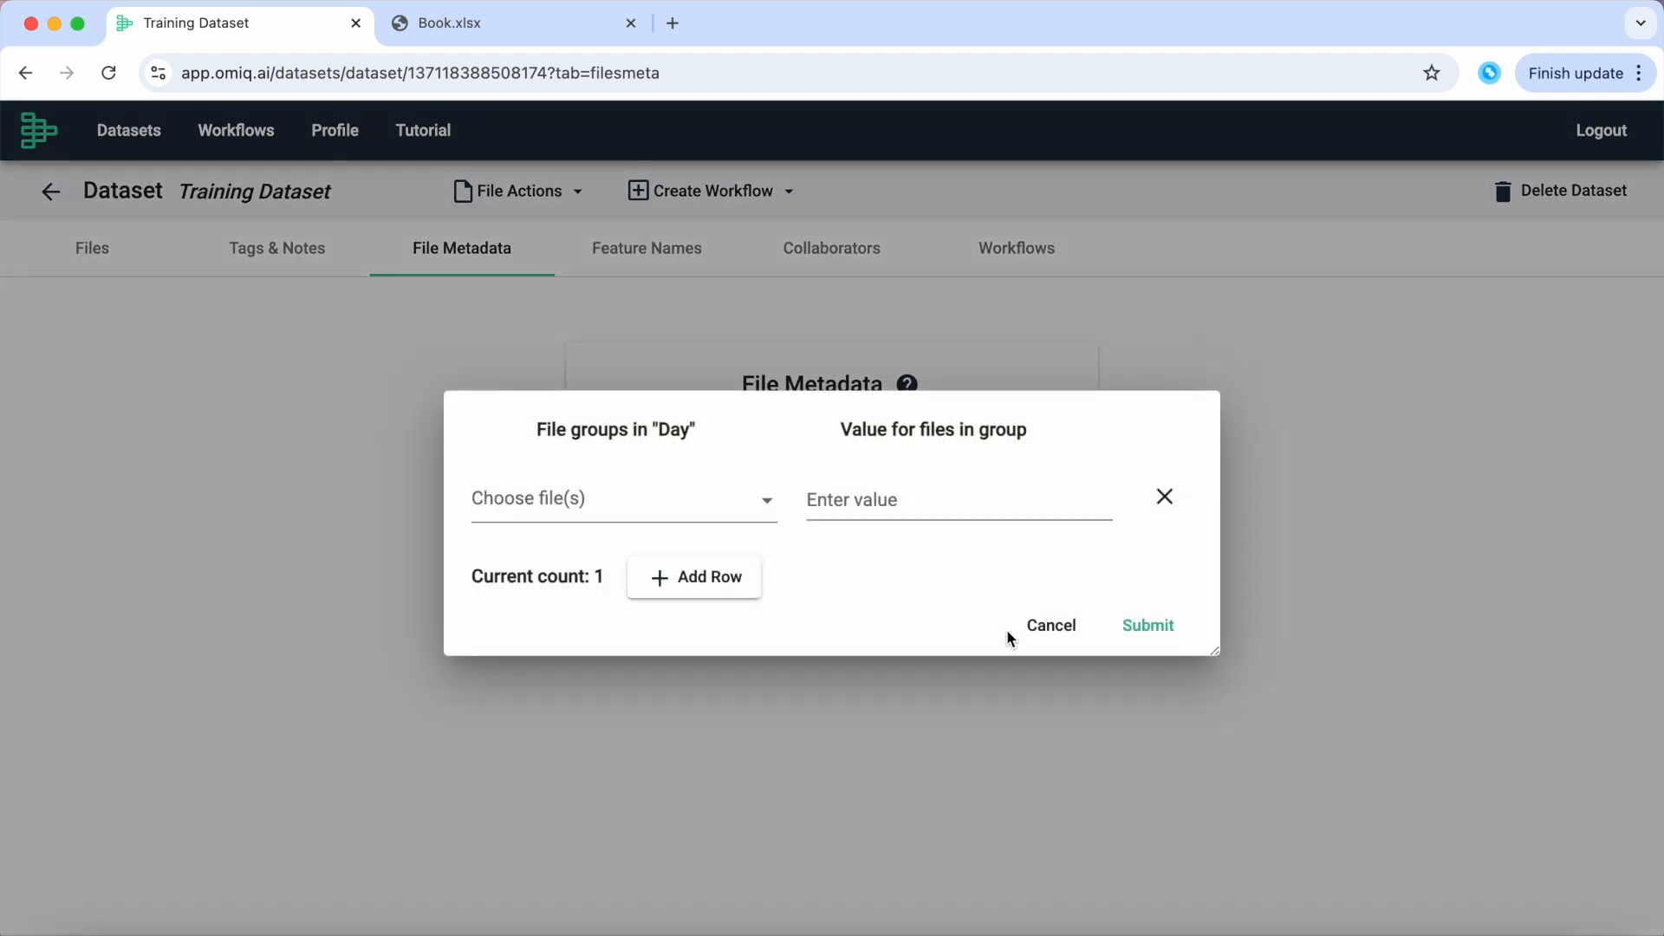
Step: Filter the file choices by D30, select all matching files and give the group the value 30
left_click(764, 500)
type("D")
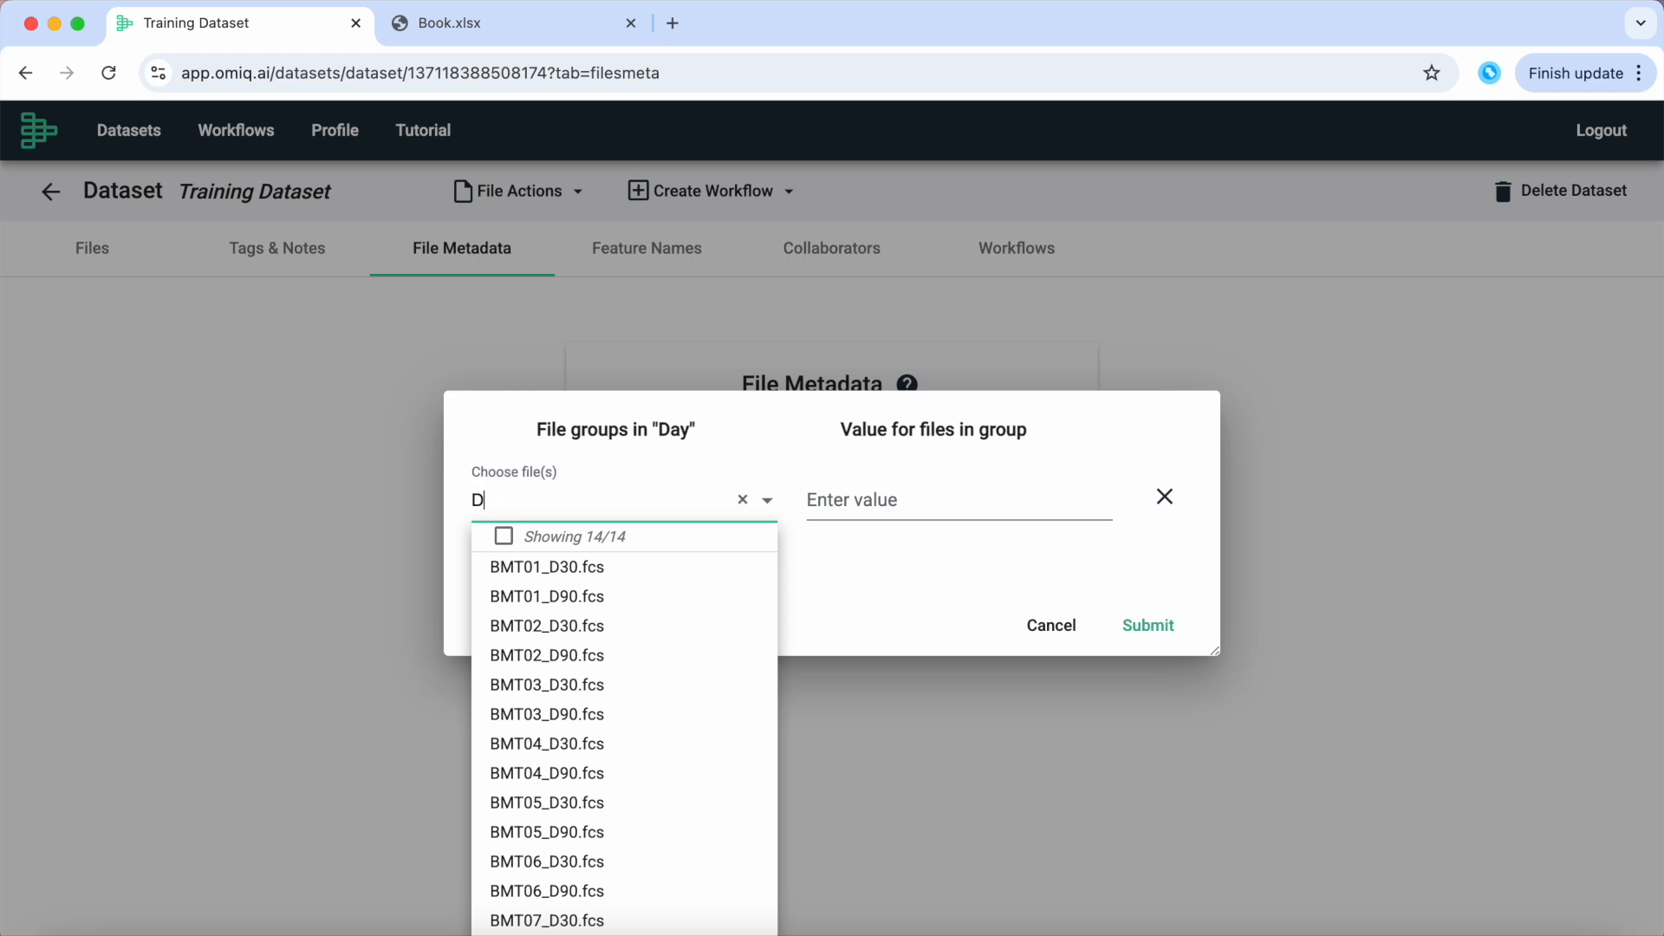
type("30")
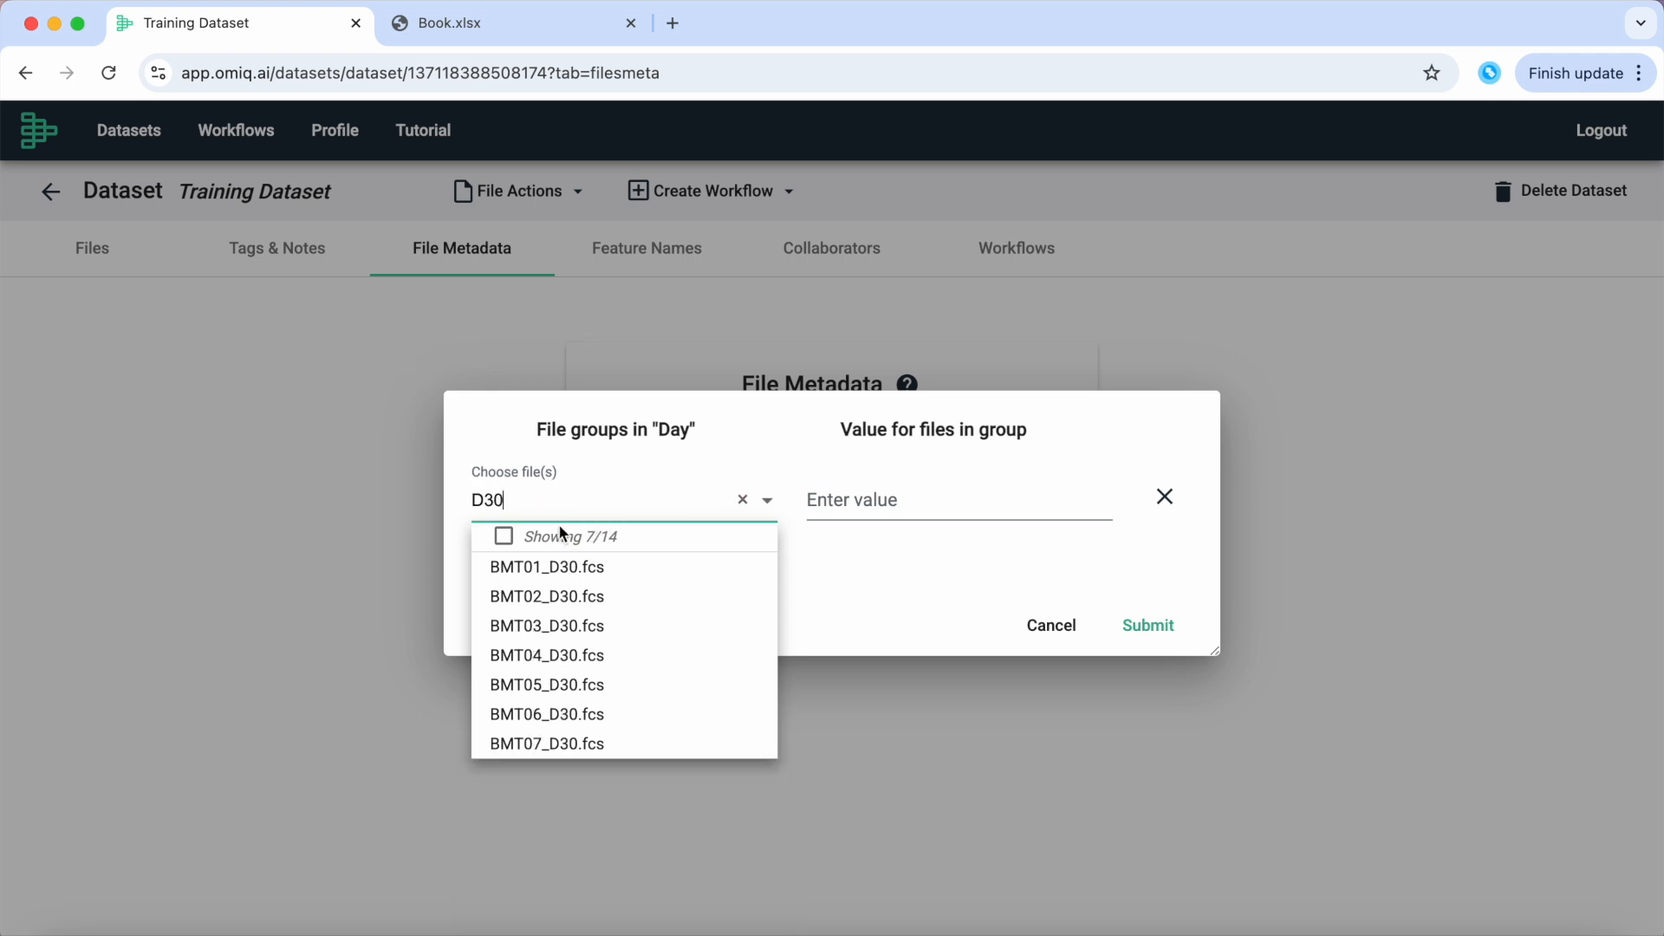
left_click(505, 537)
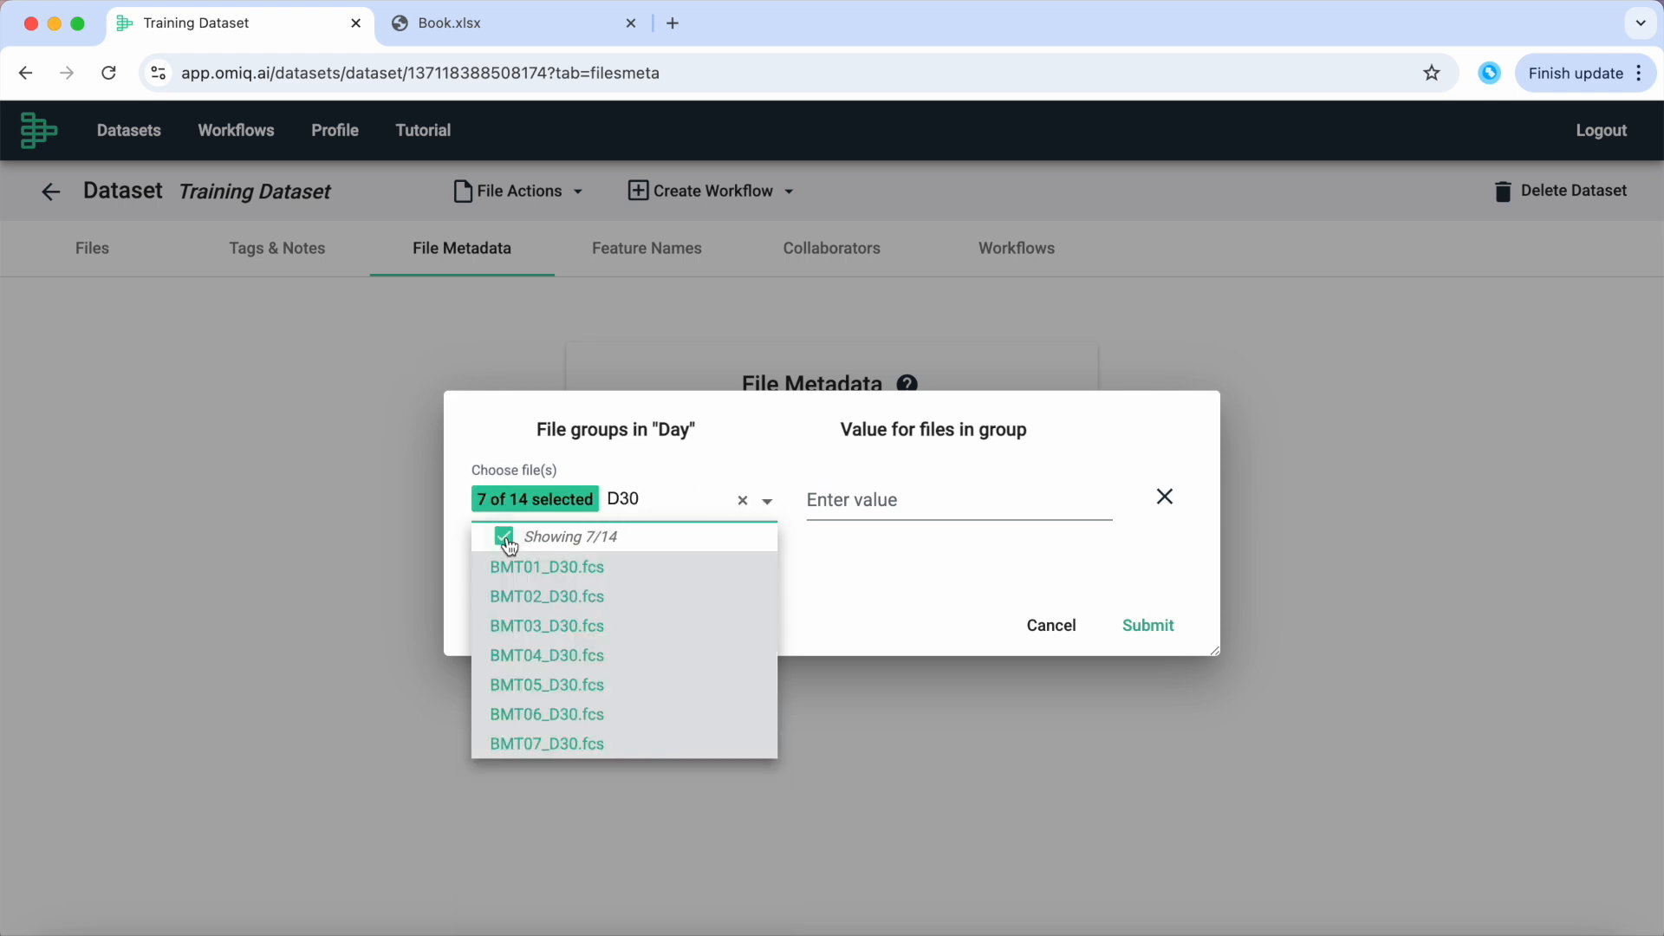
left_click(839, 509)
type("30")
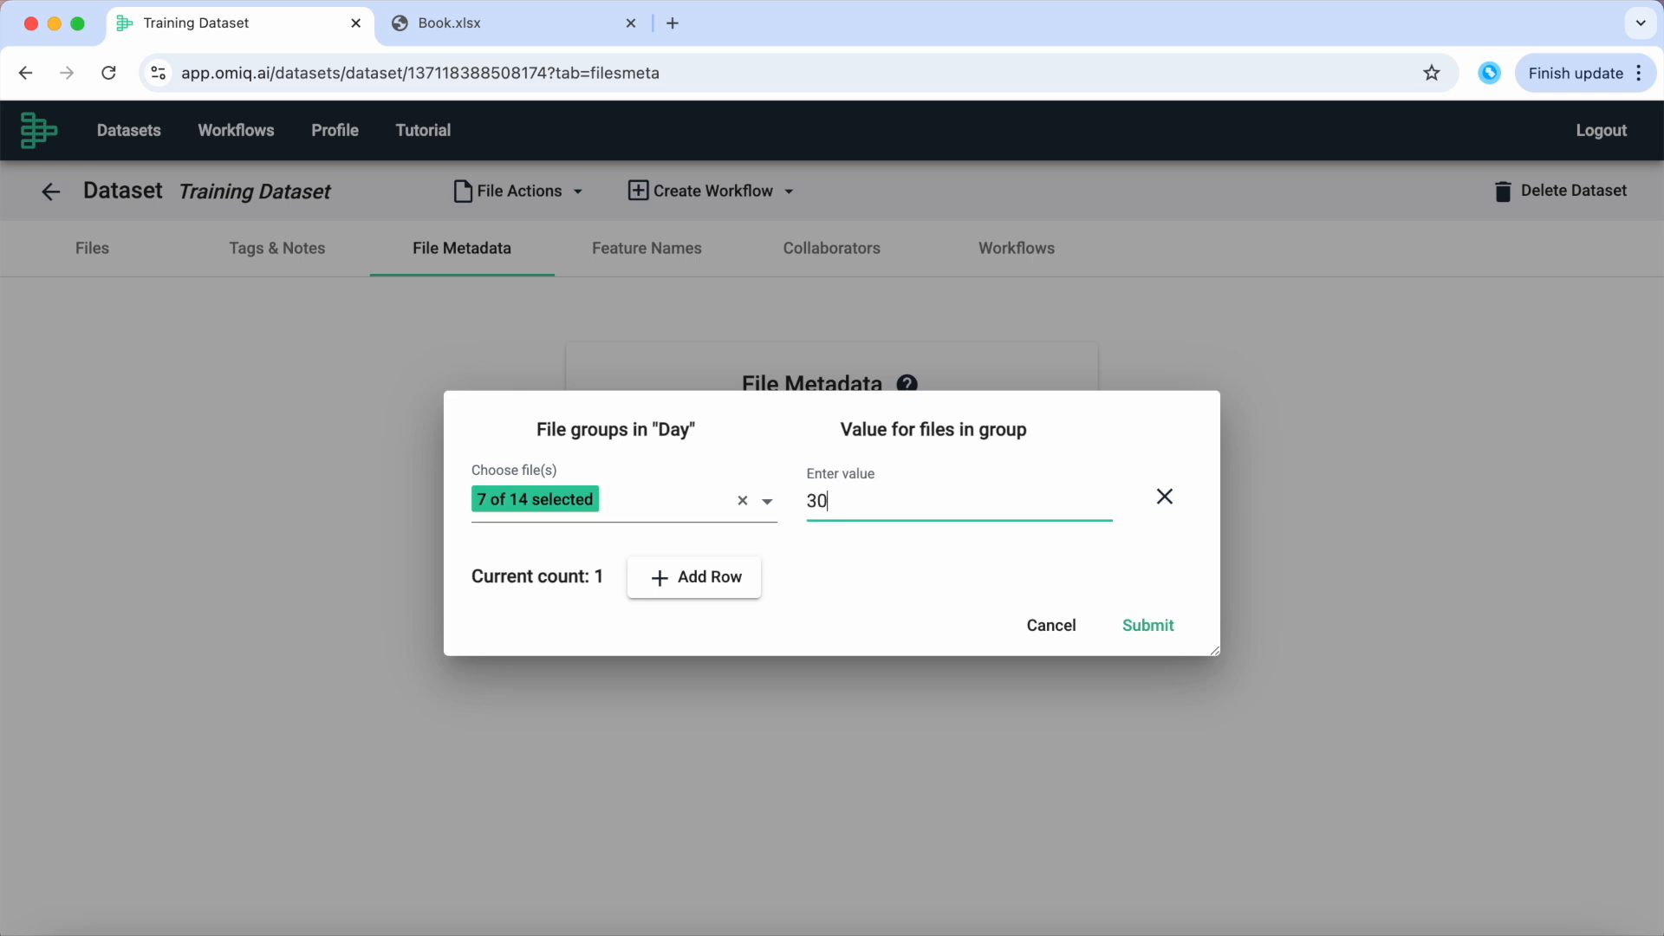
Step: Add a second file group containing all D90 files with the value 90 and submit the Day metadata
left_click(708, 580)
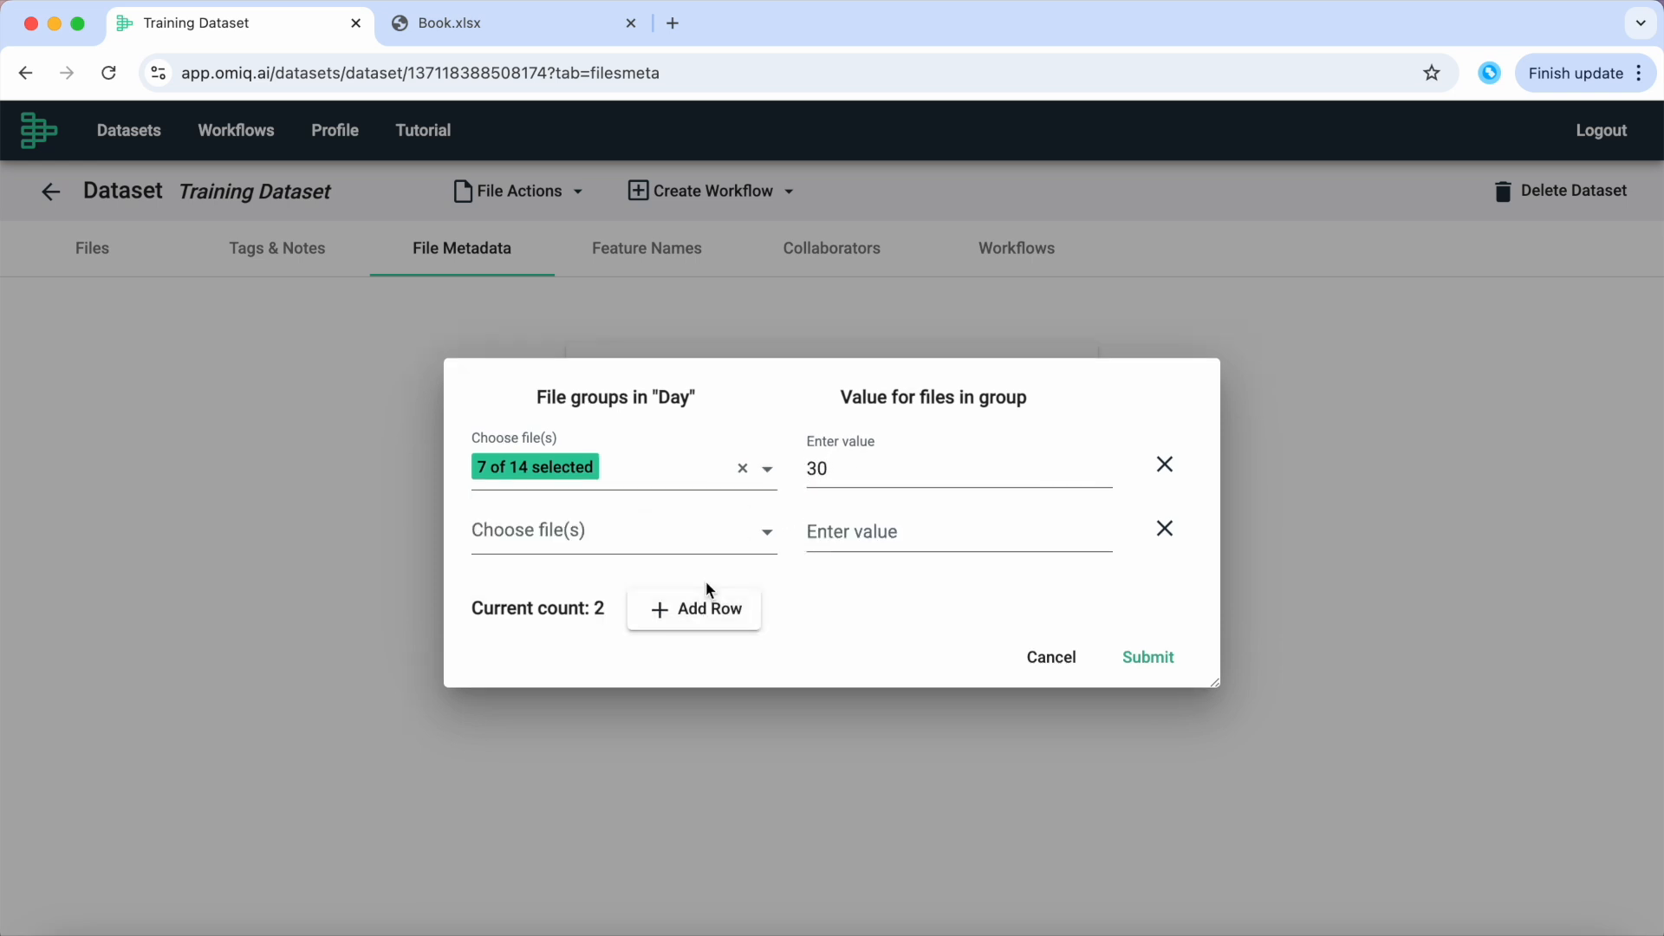
left_click(768, 536)
type("D90")
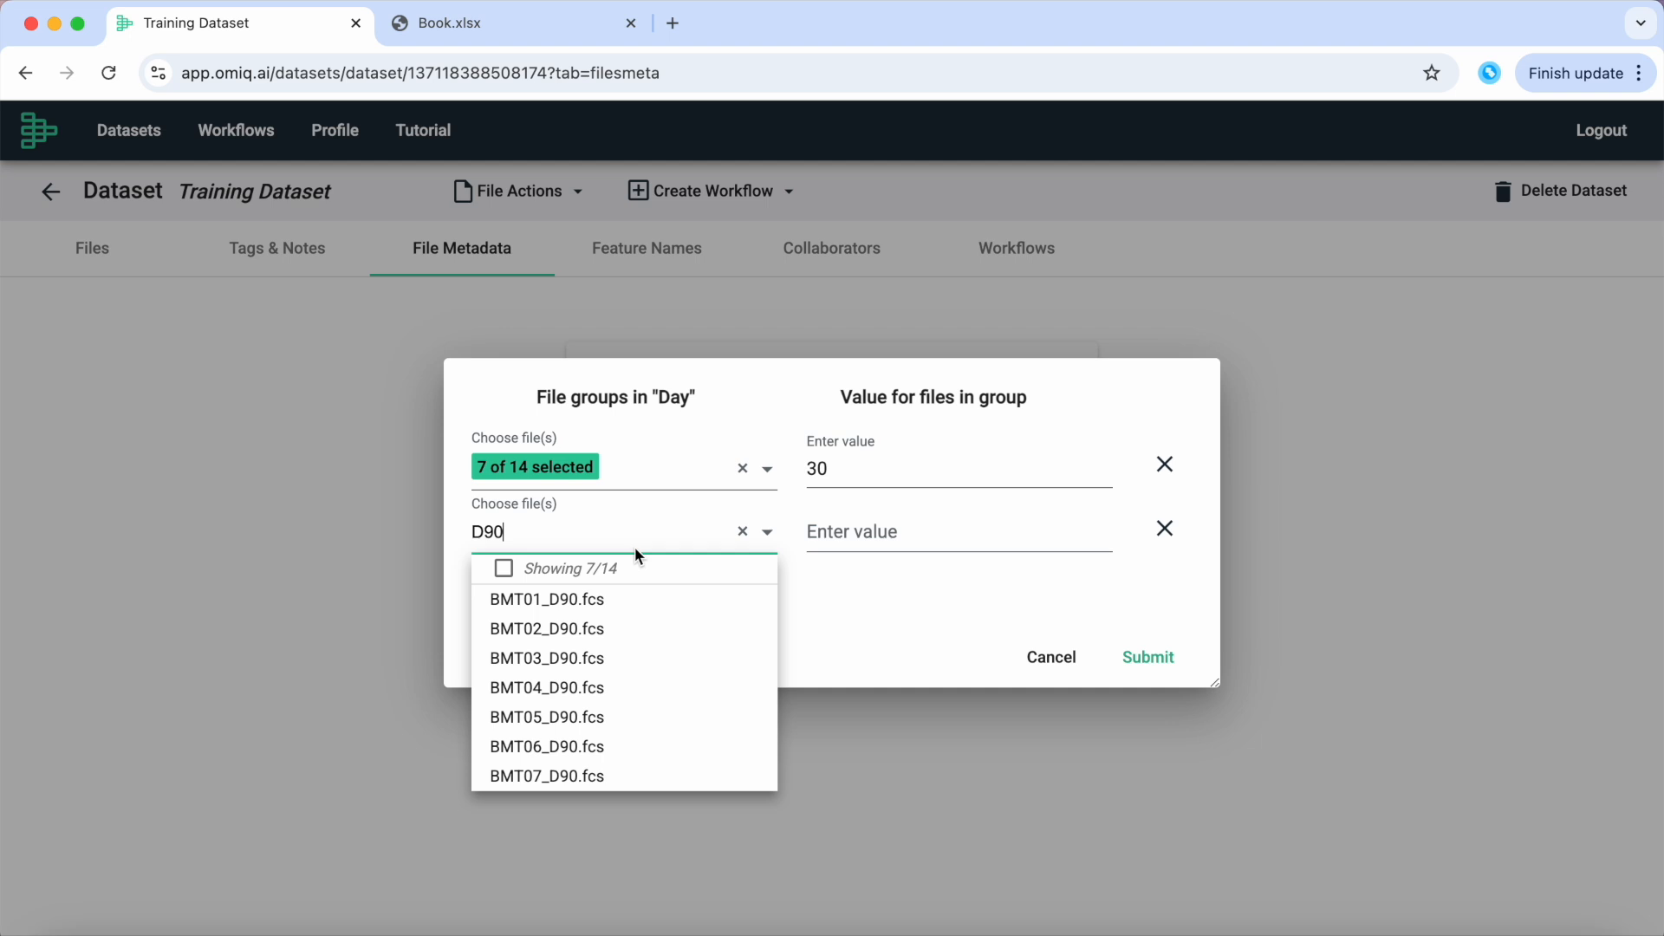
left_click(503, 568)
left_click(852, 529)
type("90")
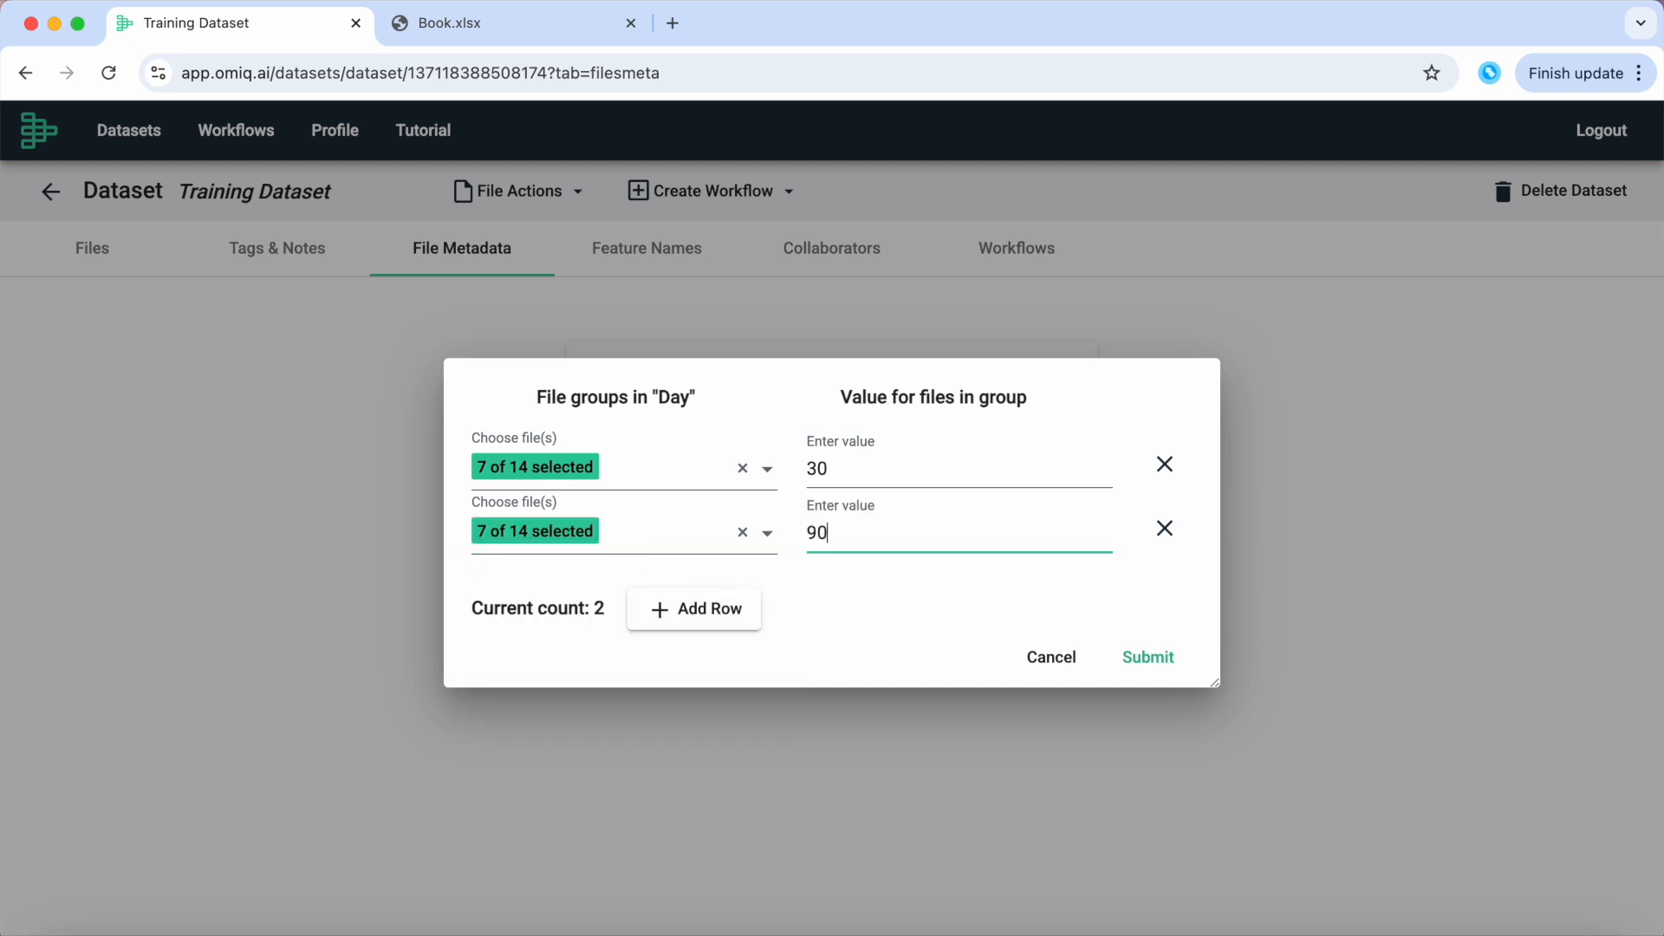
left_click(1147, 662)
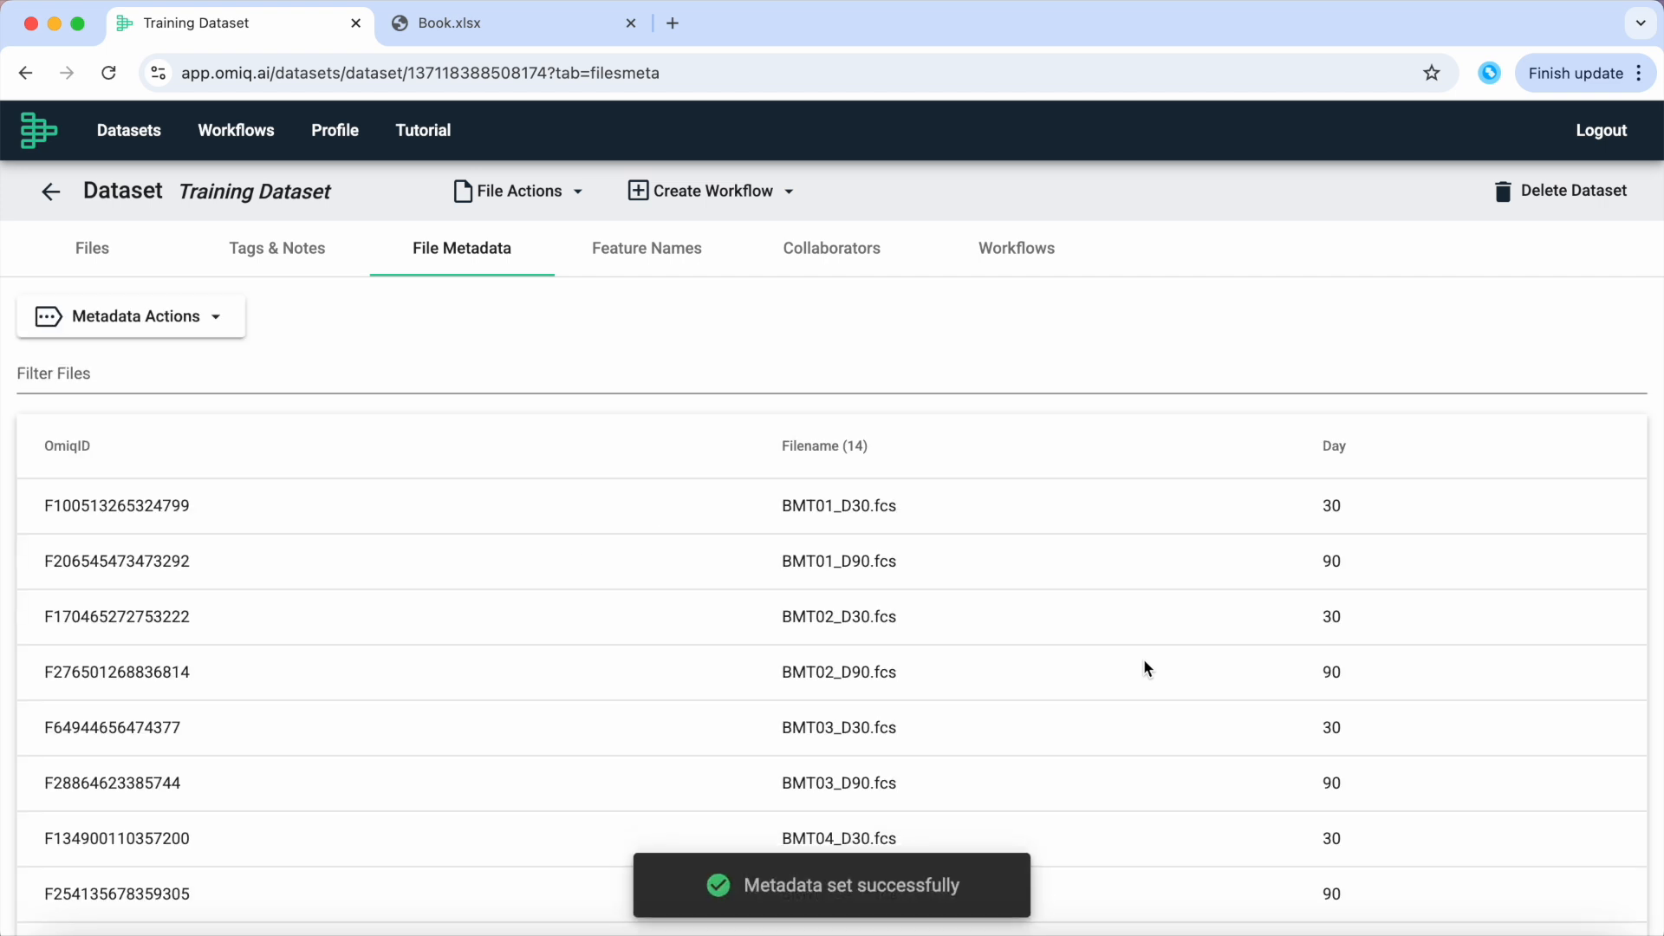
scroll(1144, 661, "down", 4)
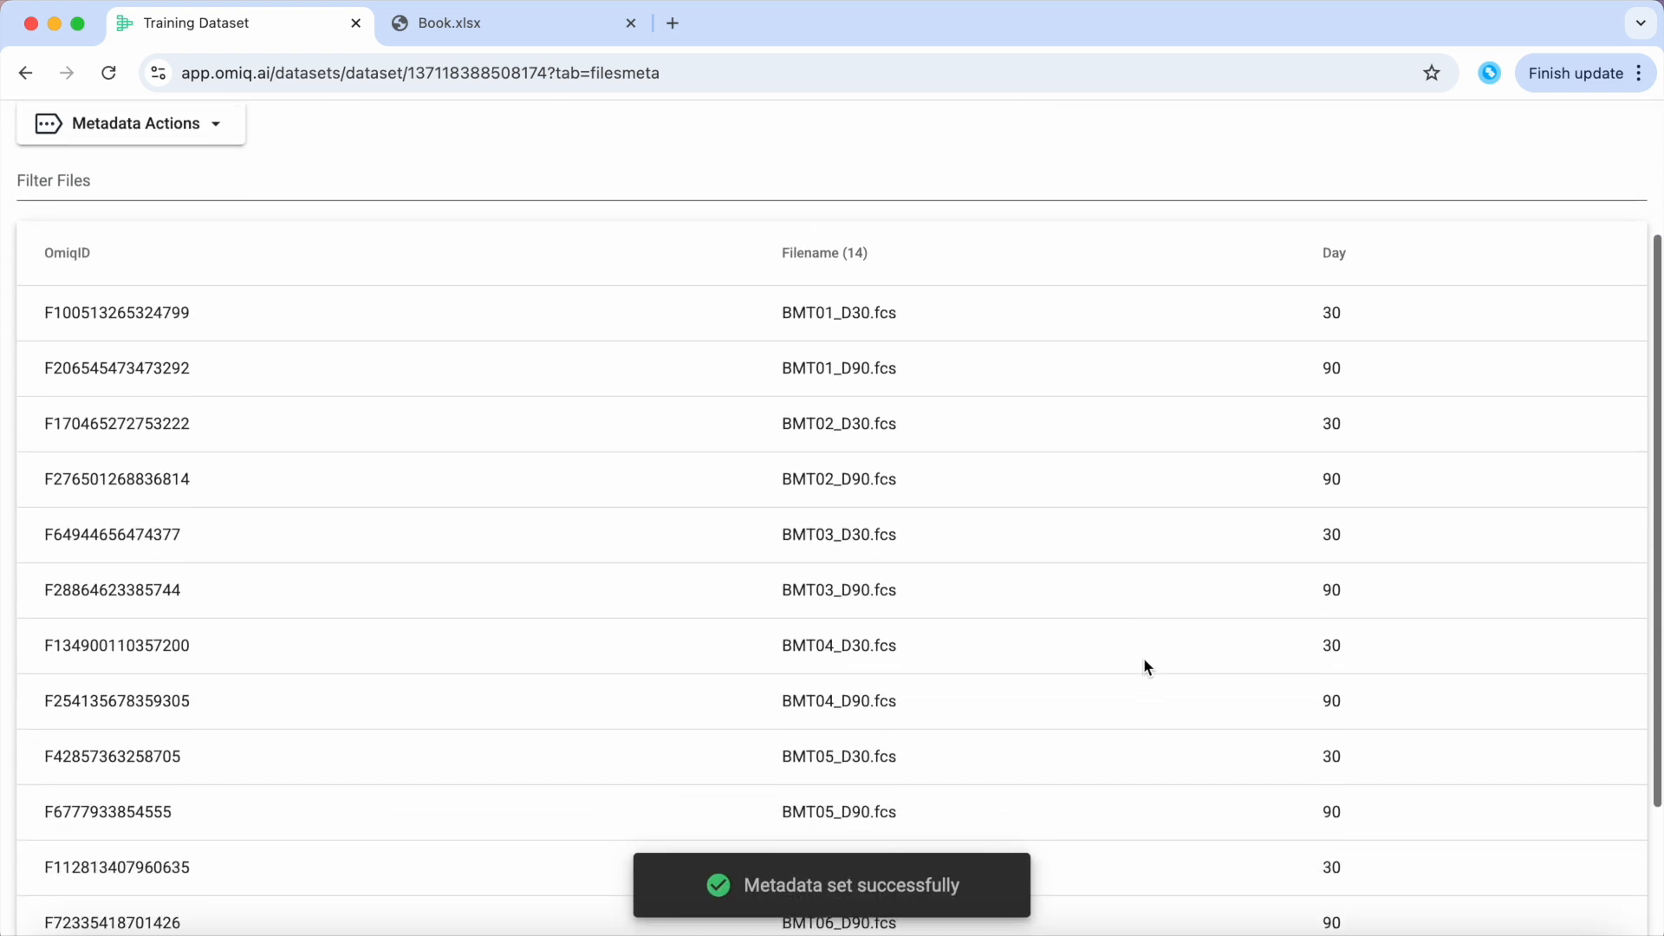
scroll(1144, 661, "down", 4)
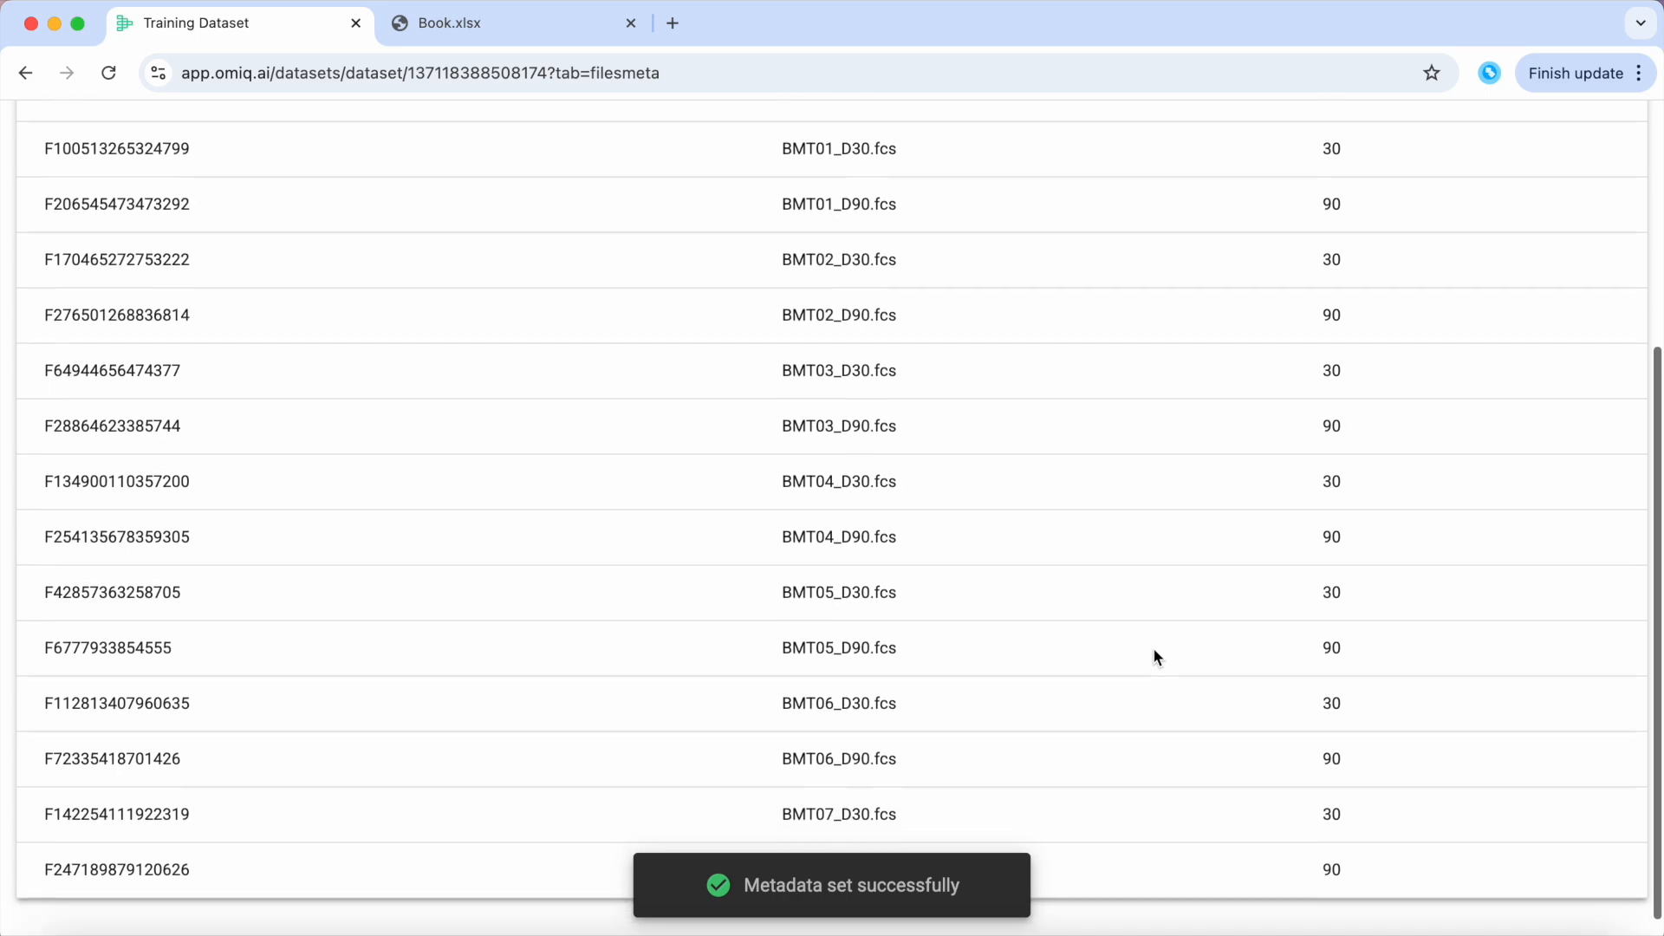
scroll(1154, 651, "down", 2)
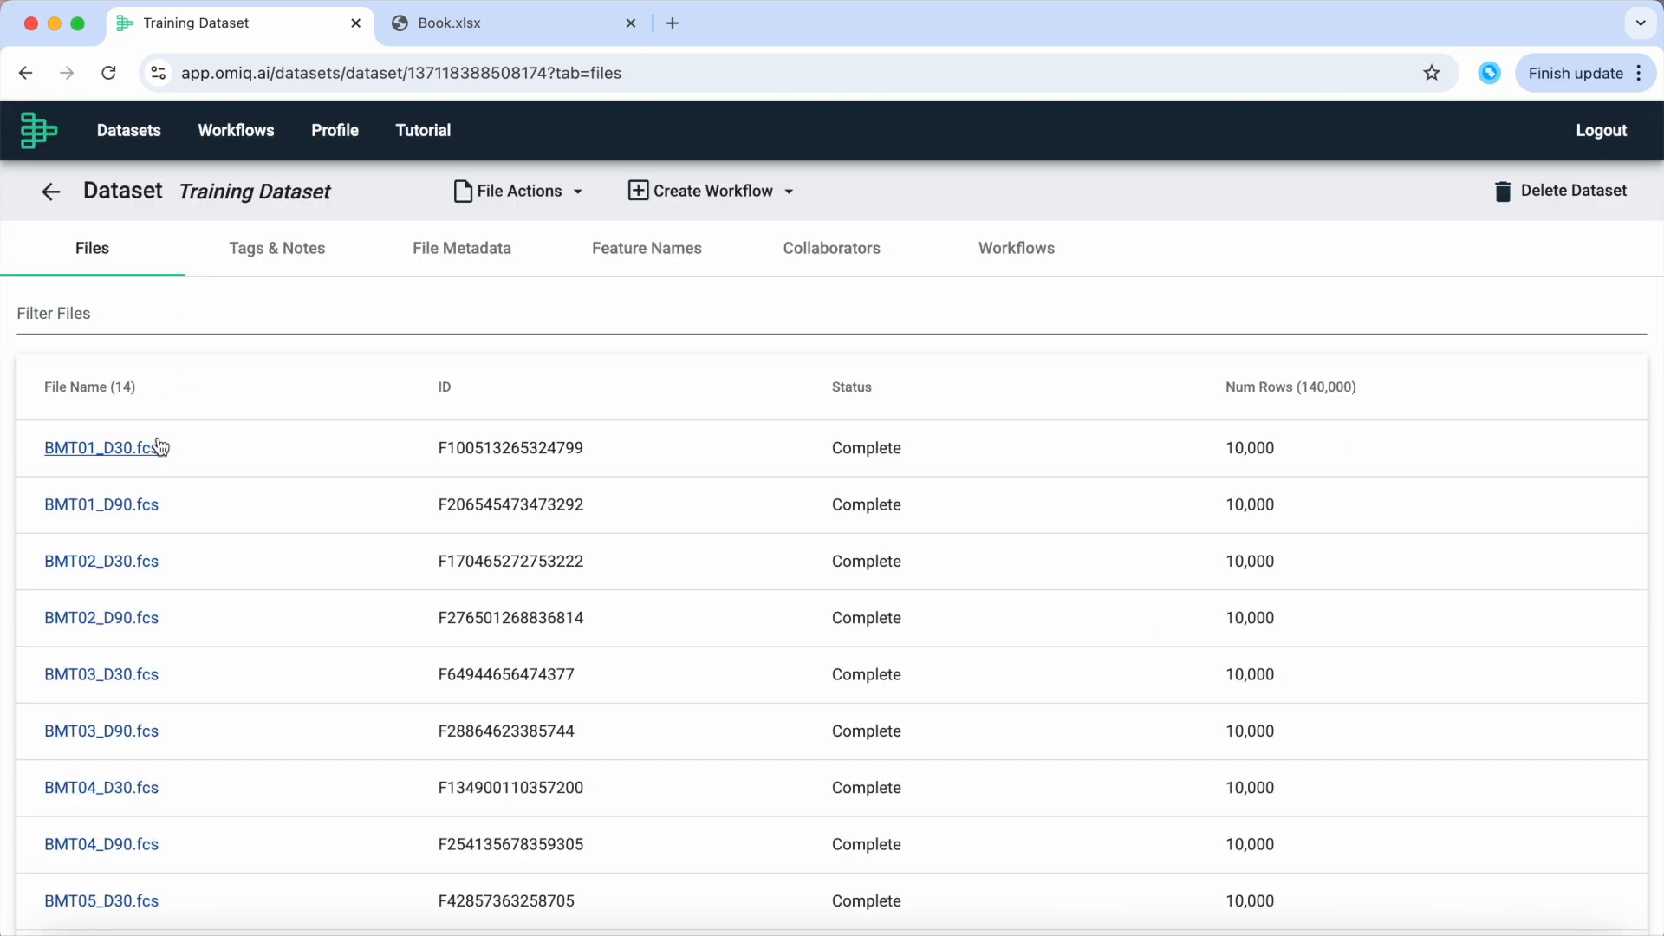
Step: Open the file BMT01_D30.fcs and look through its embedded file metadata
left_click(154, 449)
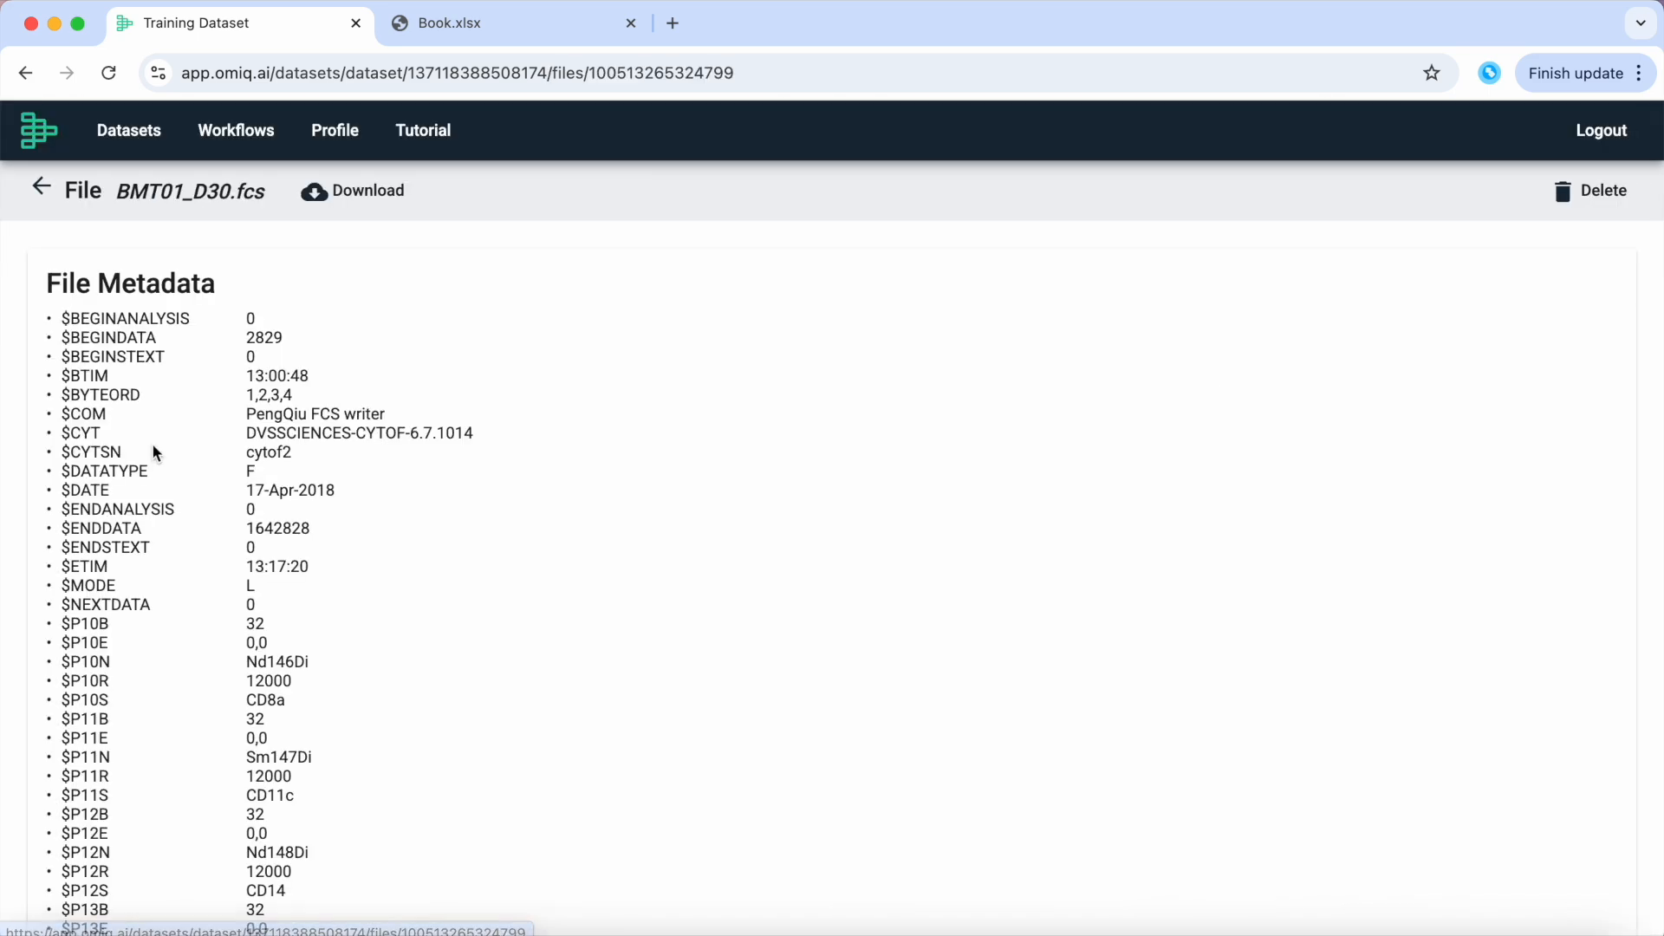
scroll(353, 691, "down", 20)
scroll(352, 694, "down", 12)
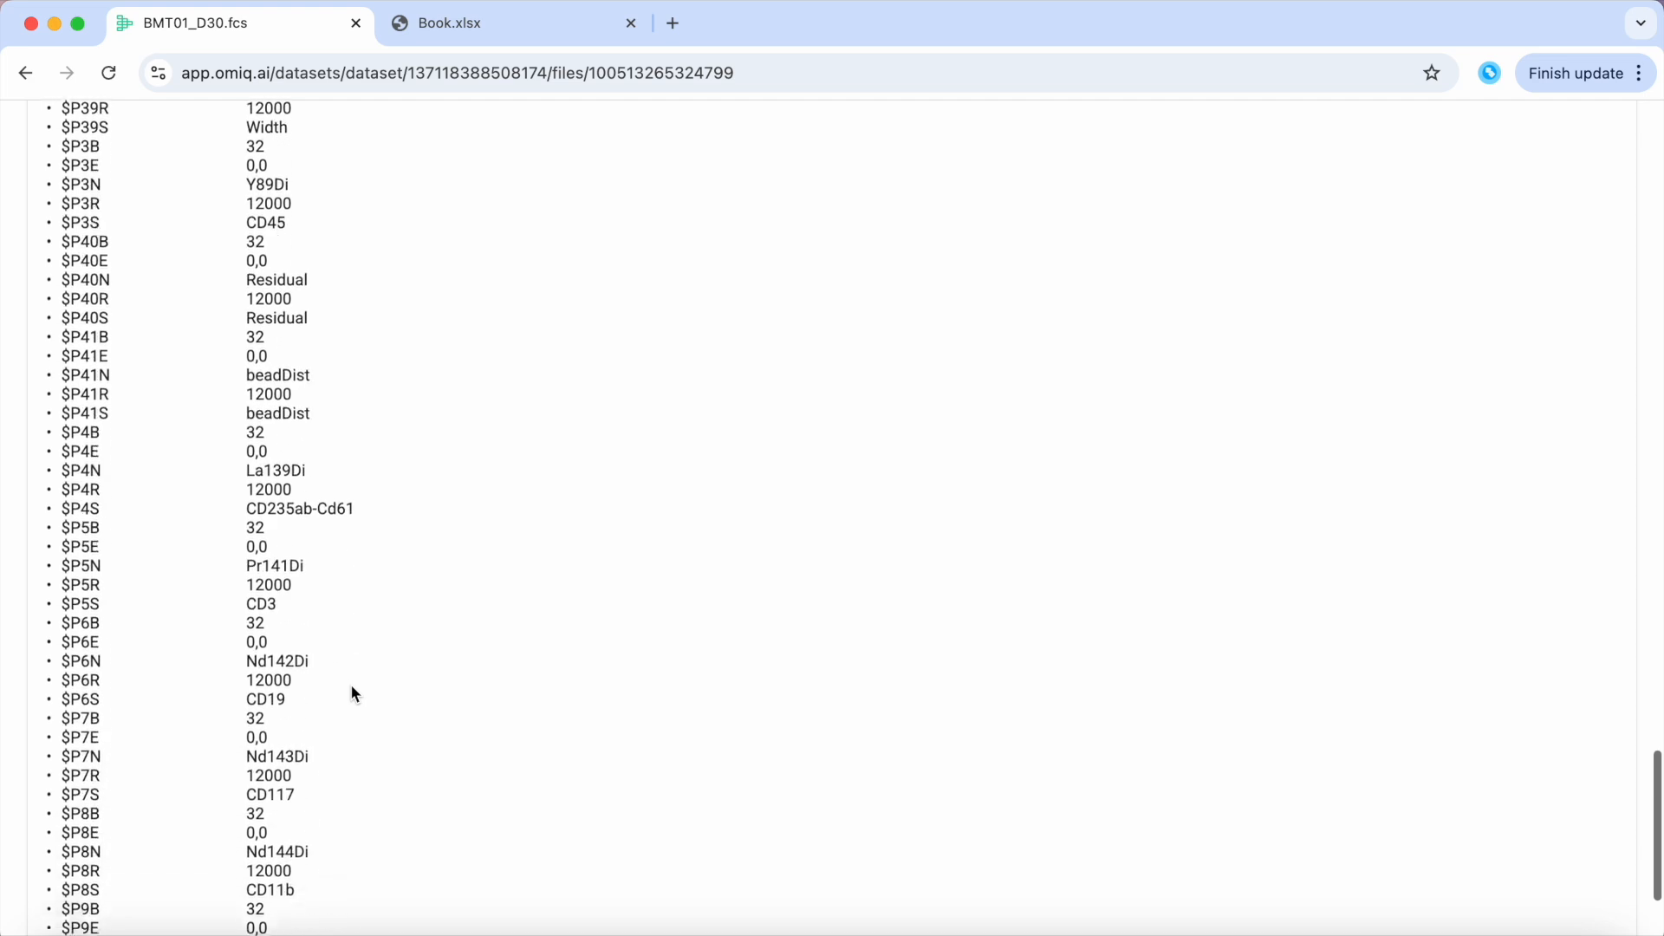
scroll(353, 693, "up", 20)
scroll(353, 691, "up", 10)
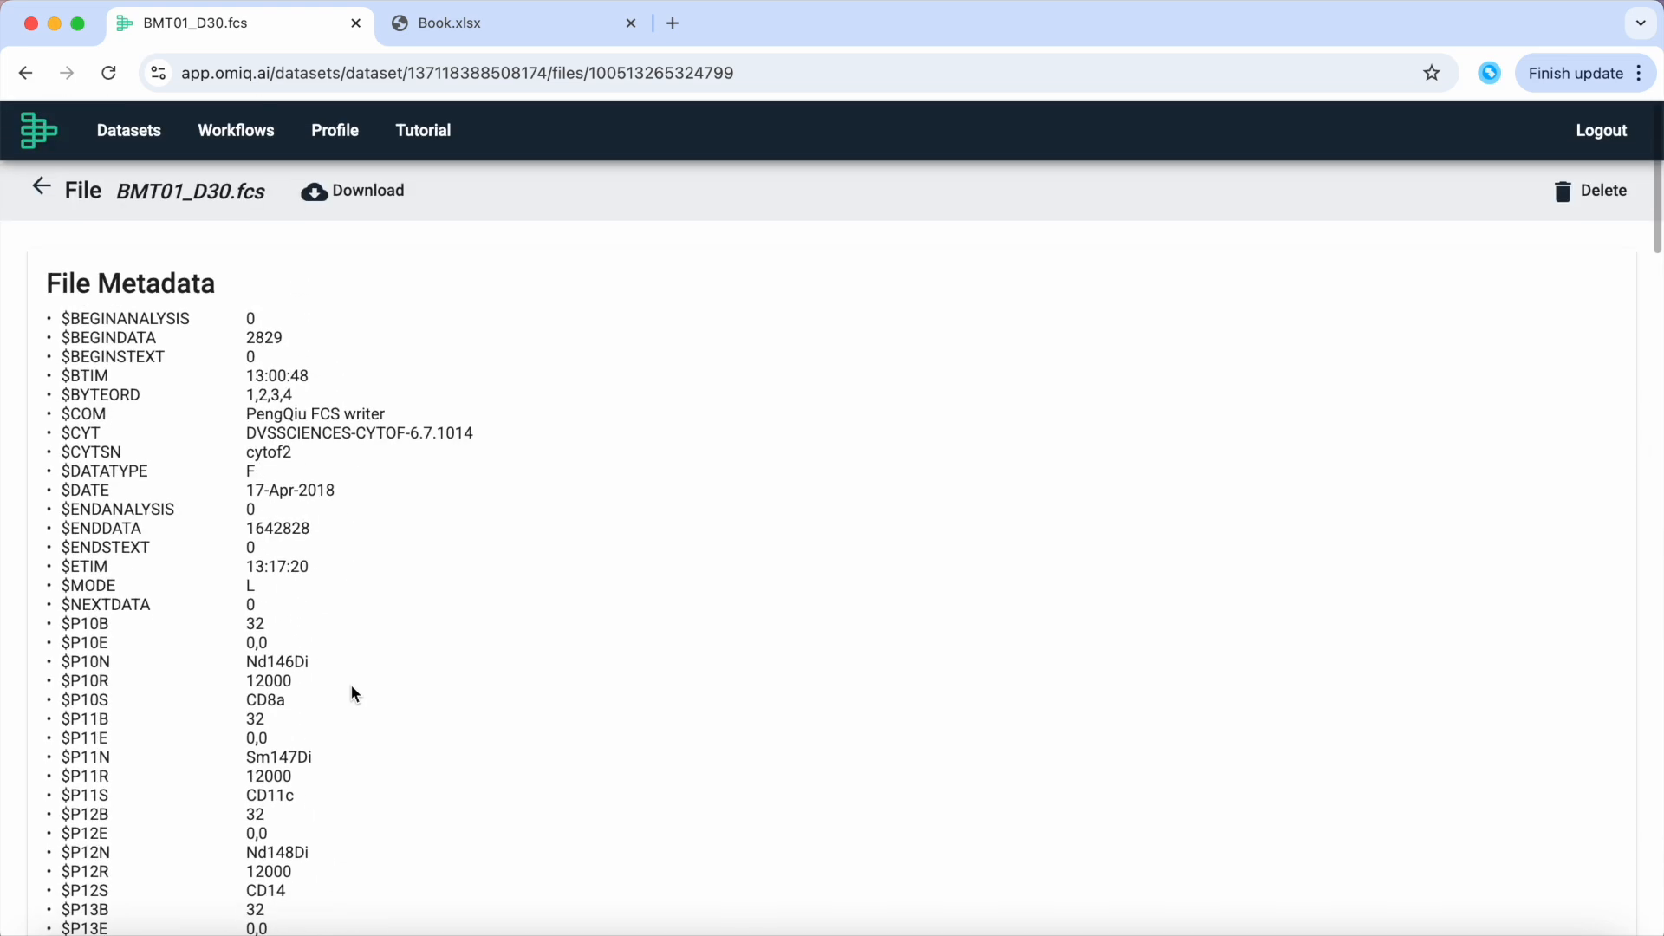
Step: Return to the Training Dataset's file metadata and import the FCSversion and $CYT keys from the files
left_click(39, 186)
left_click(471, 258)
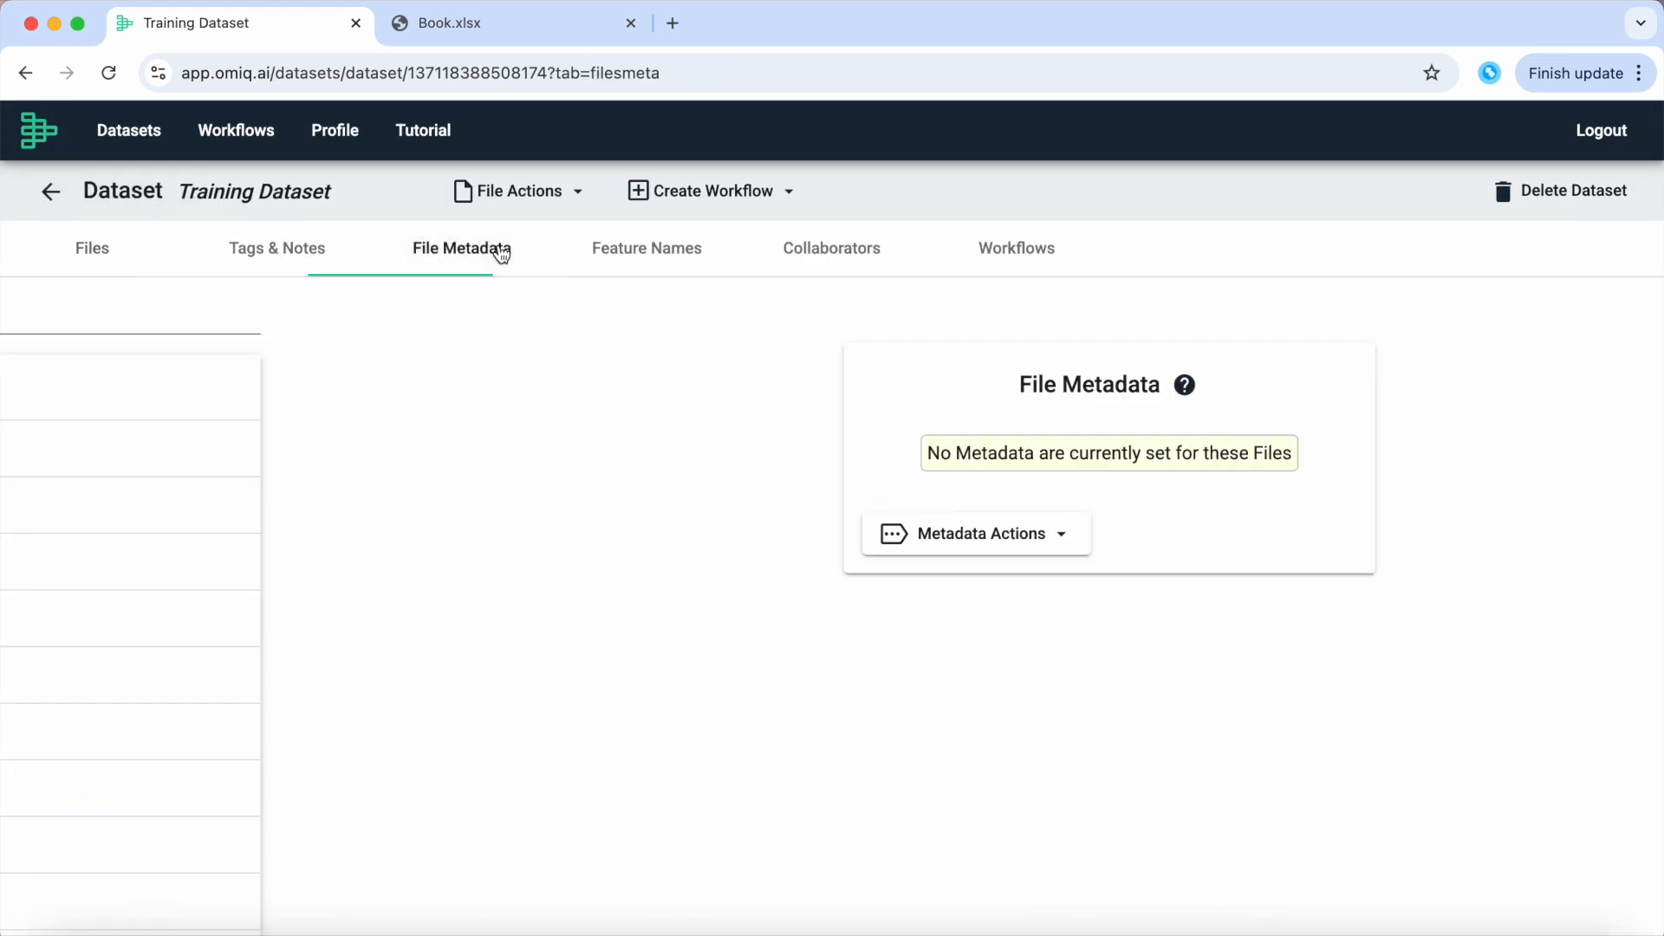
left_click(778, 537)
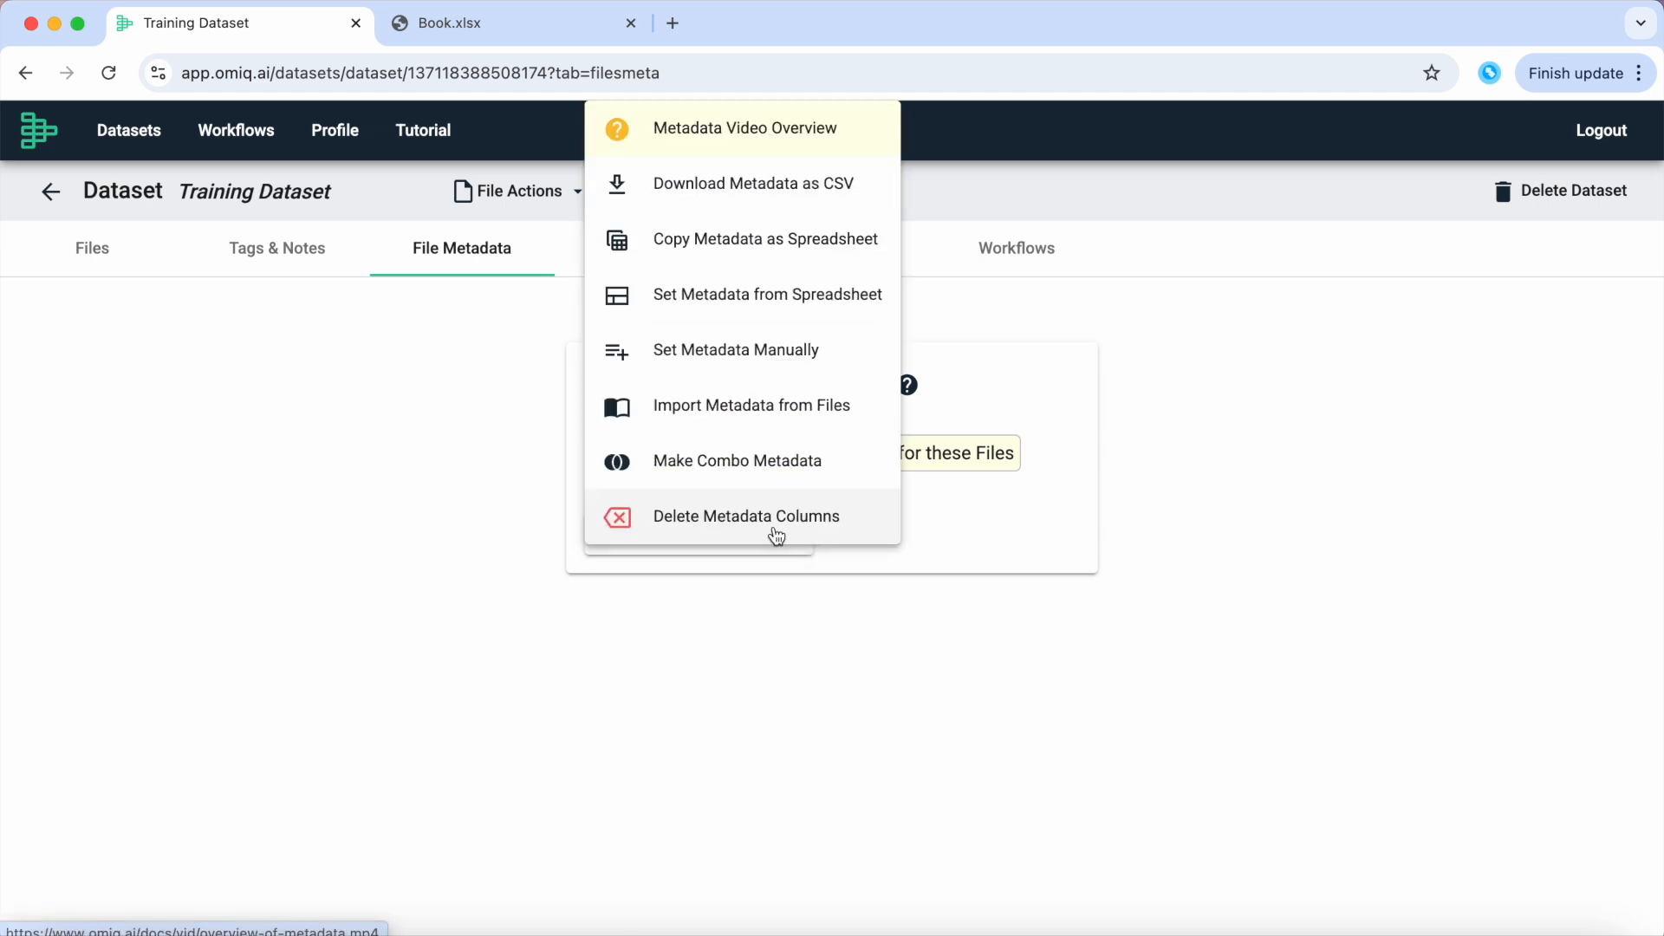
left_click(867, 414)
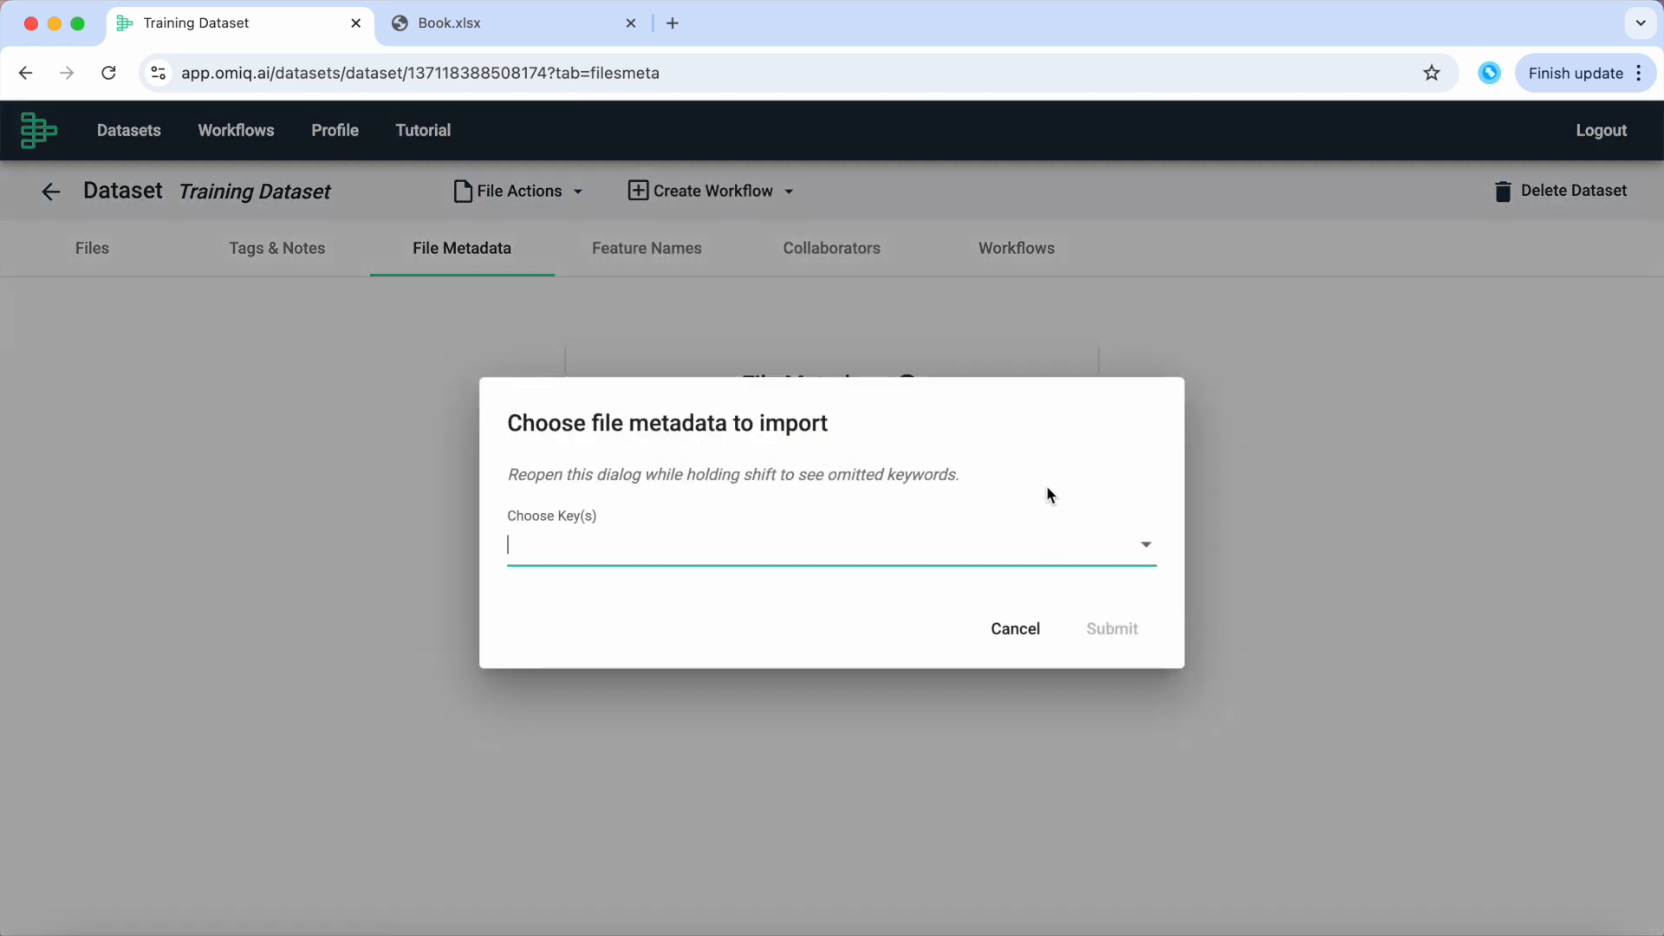
left_click(1132, 547)
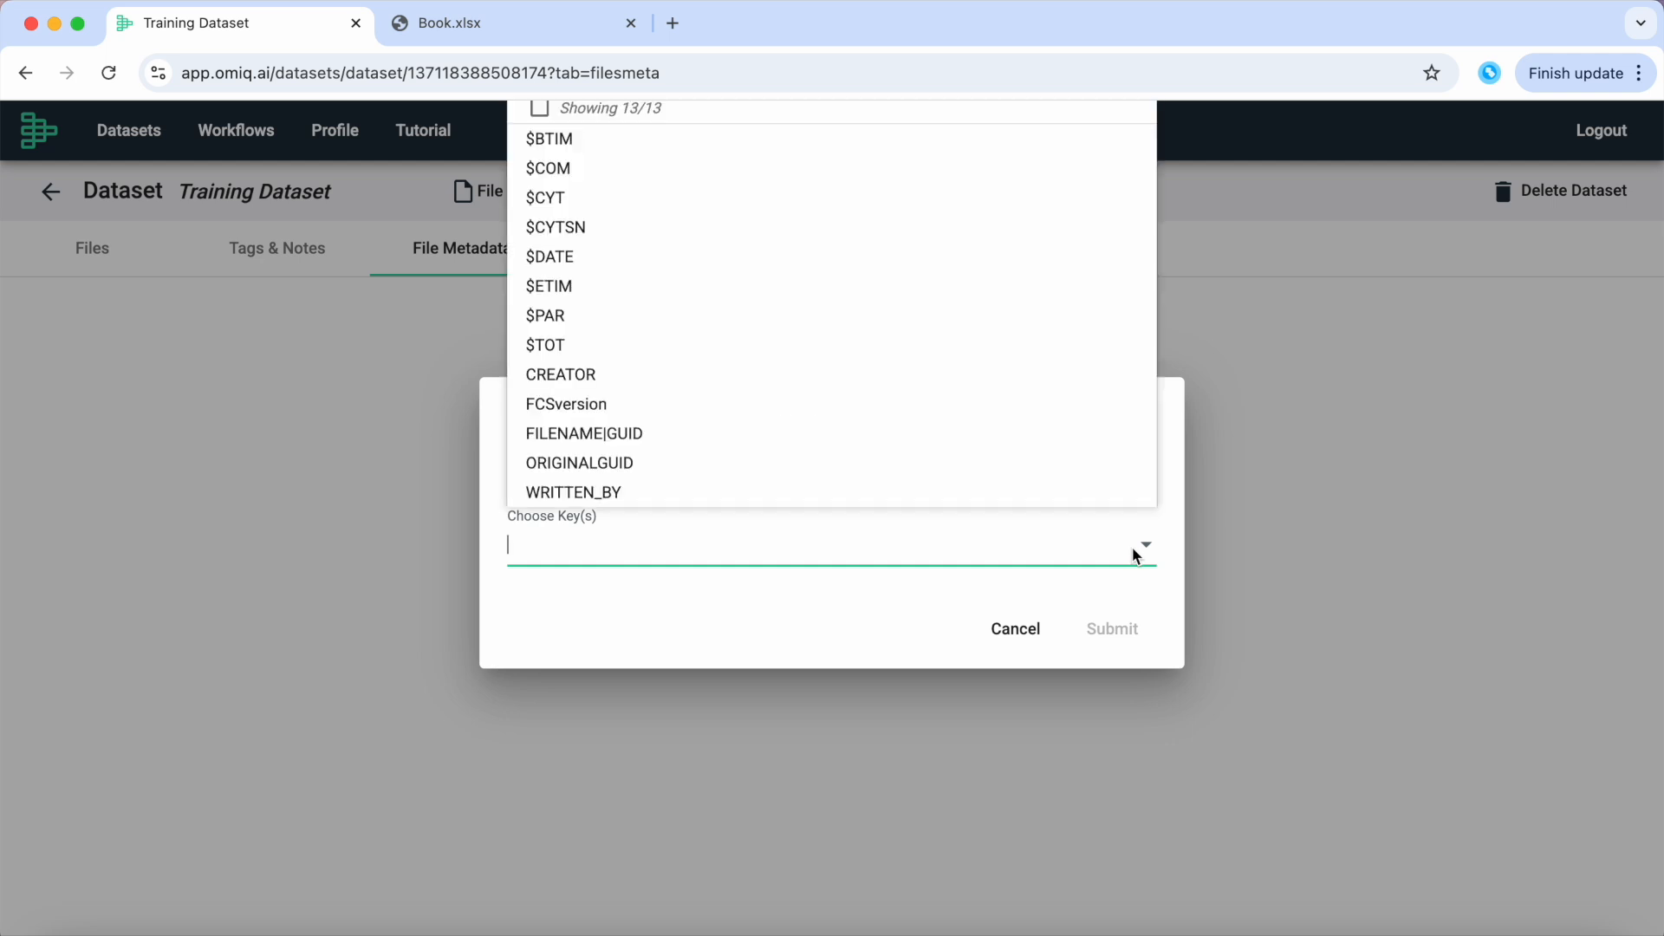
left_click(901, 417)
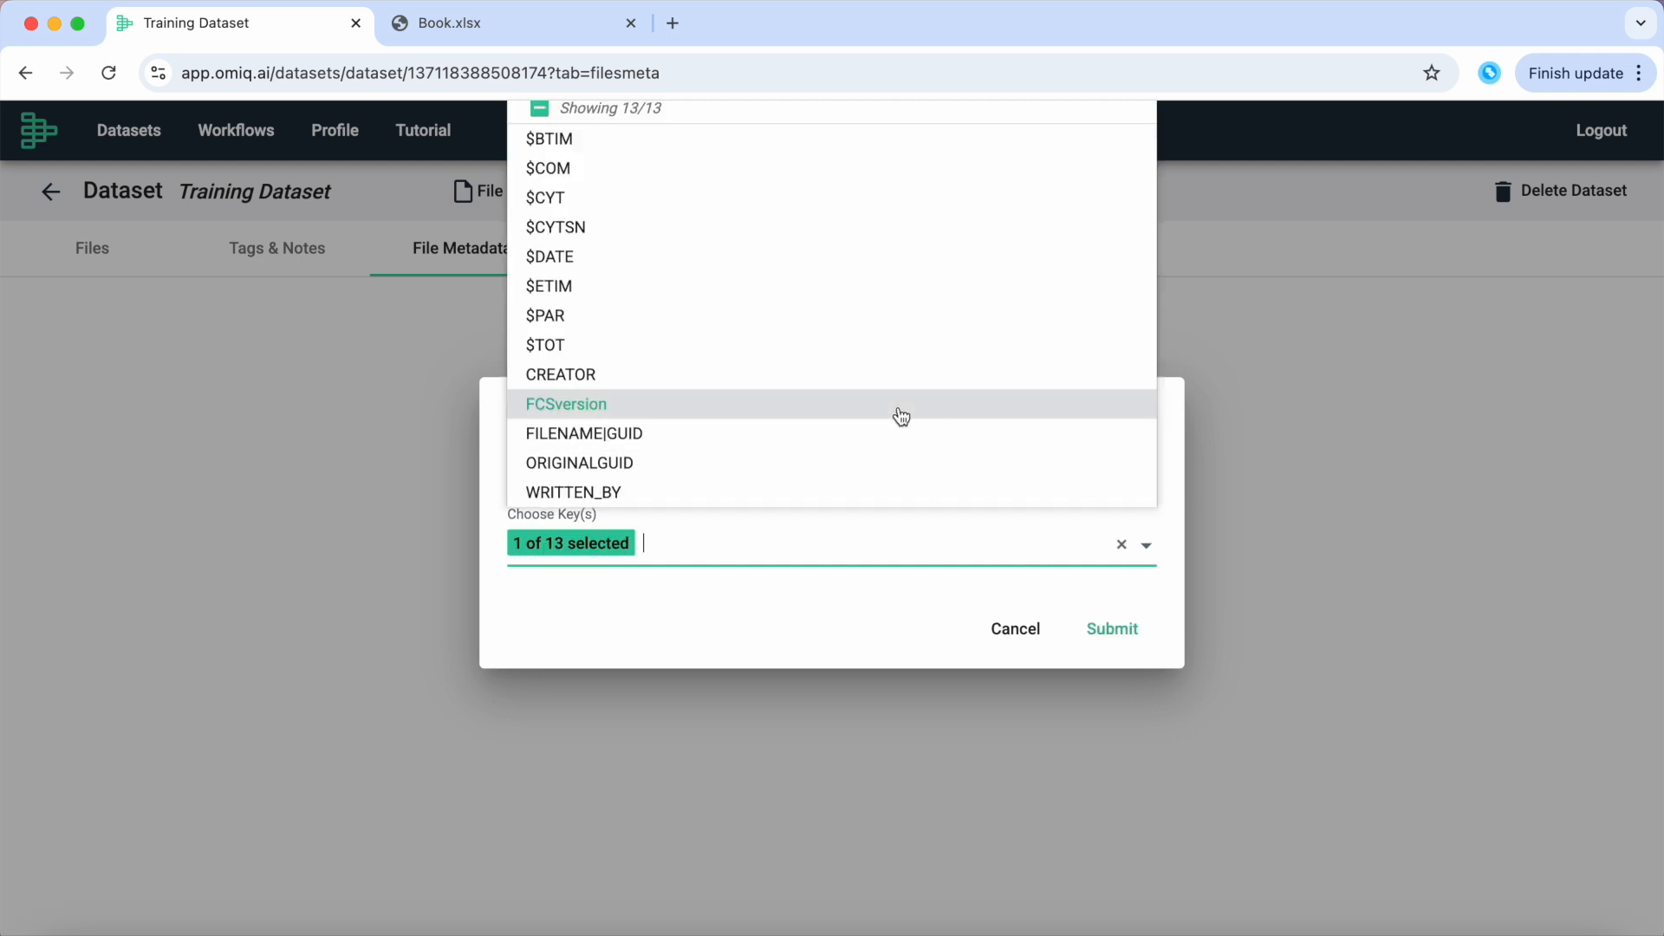
left_click(856, 210)
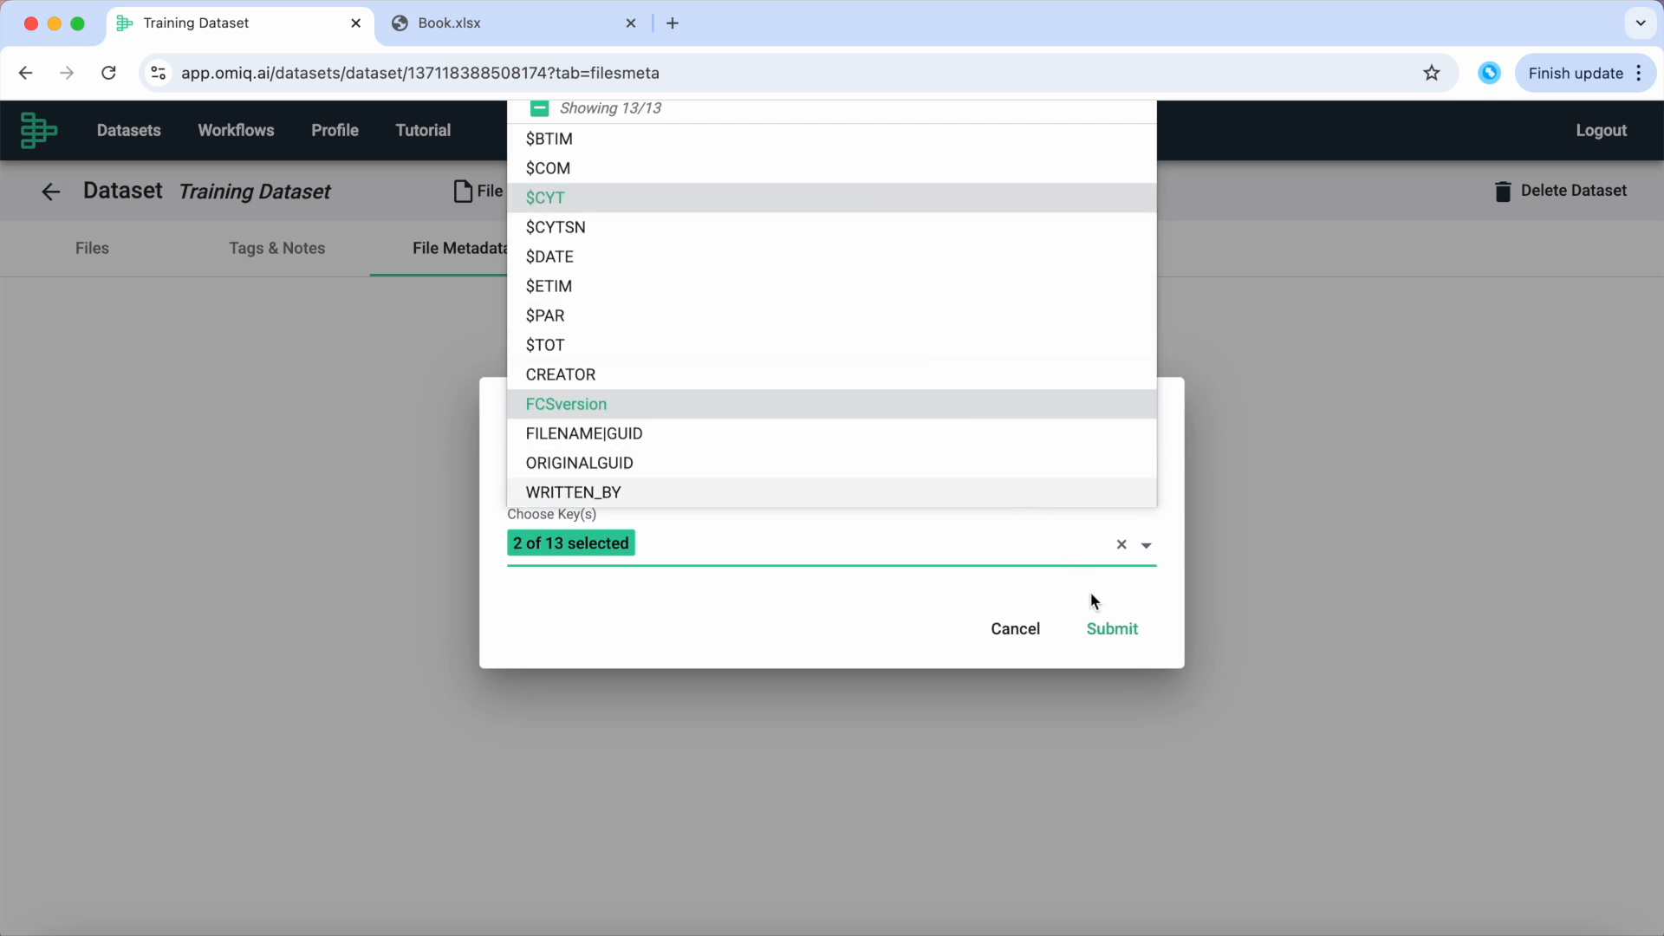
left_click(1109, 631)
left_click(1110, 630)
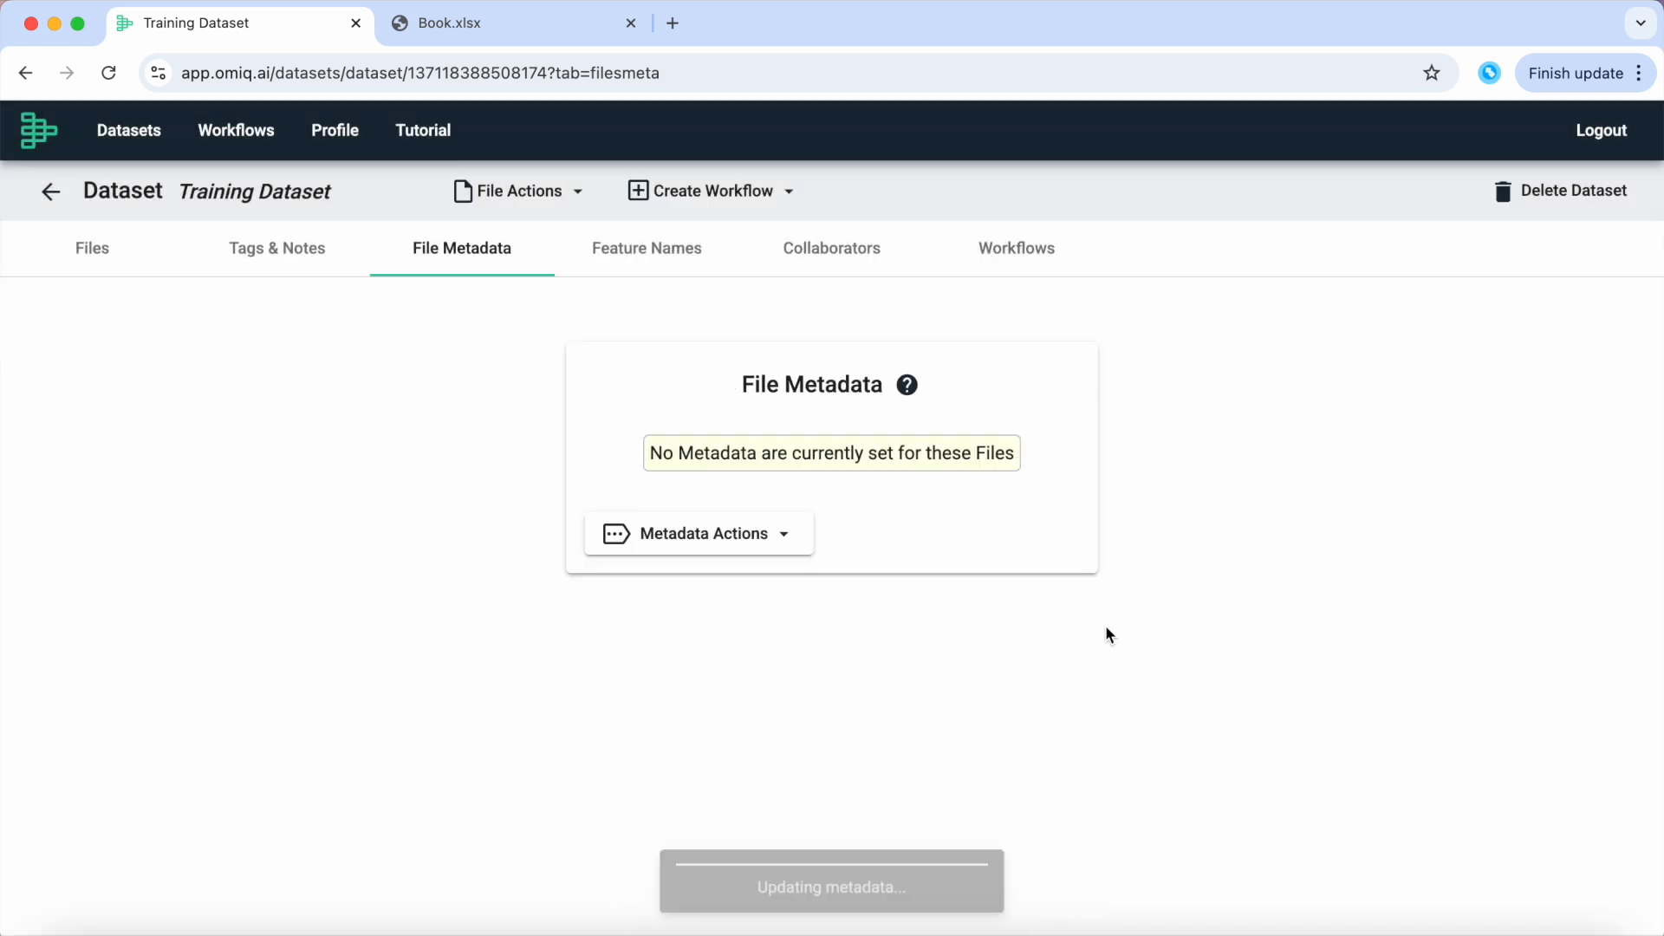
scroll(1106, 627, "down", 5)
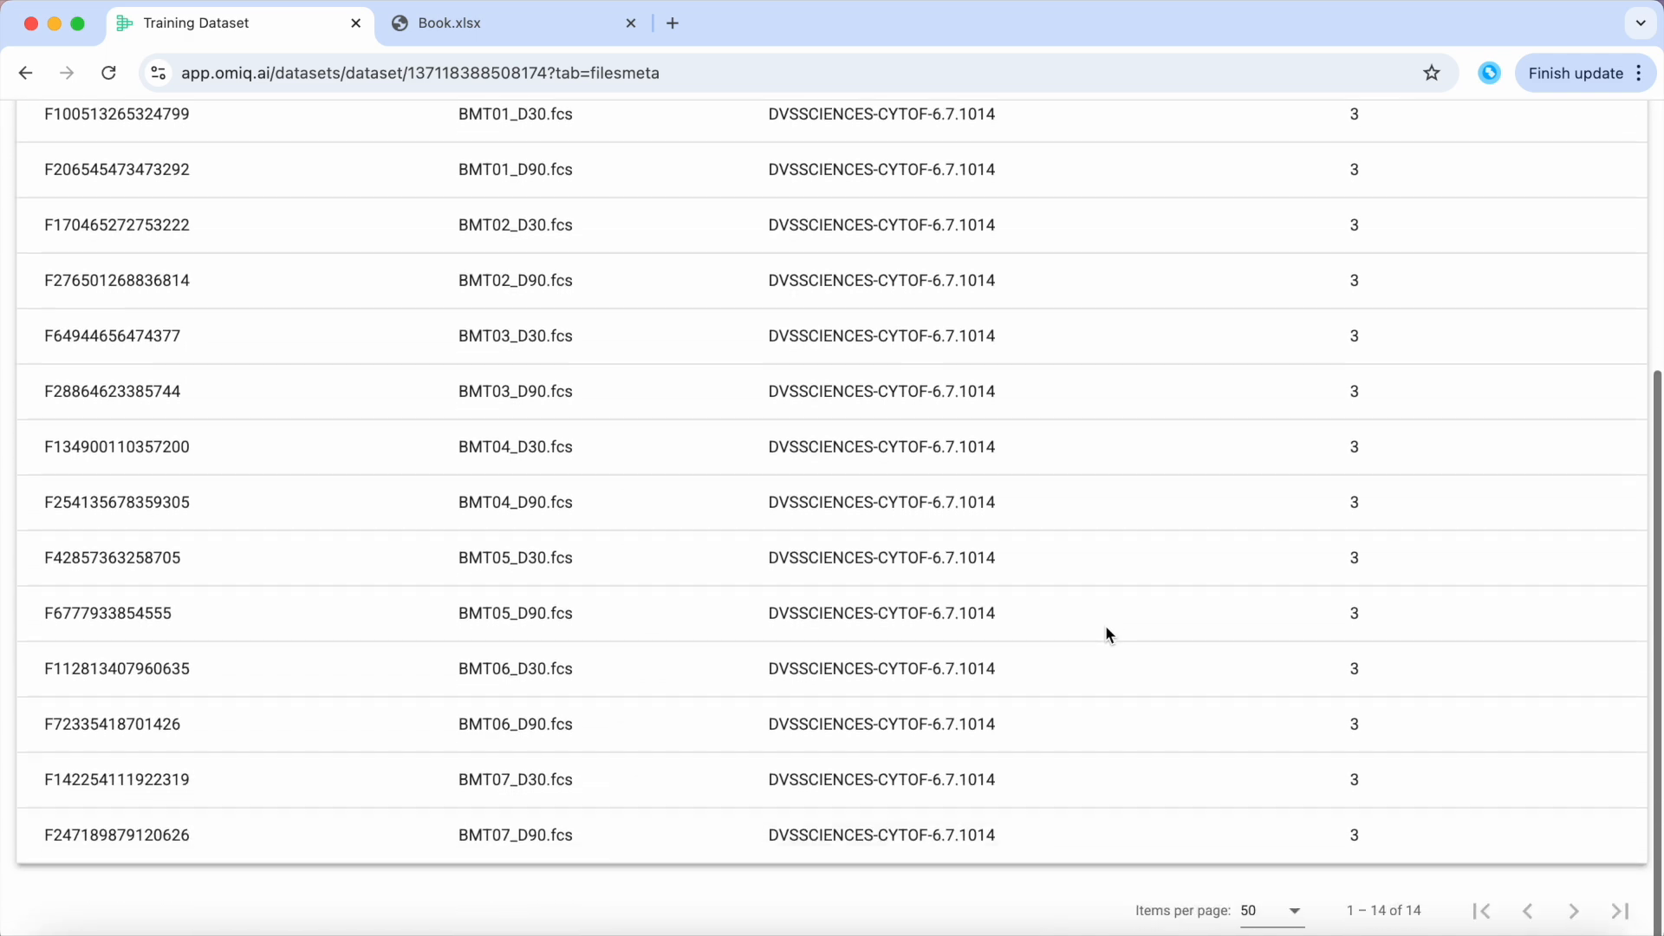
scroll(1106, 625, "up", 3)
scroll(1105, 626, "up", 3)
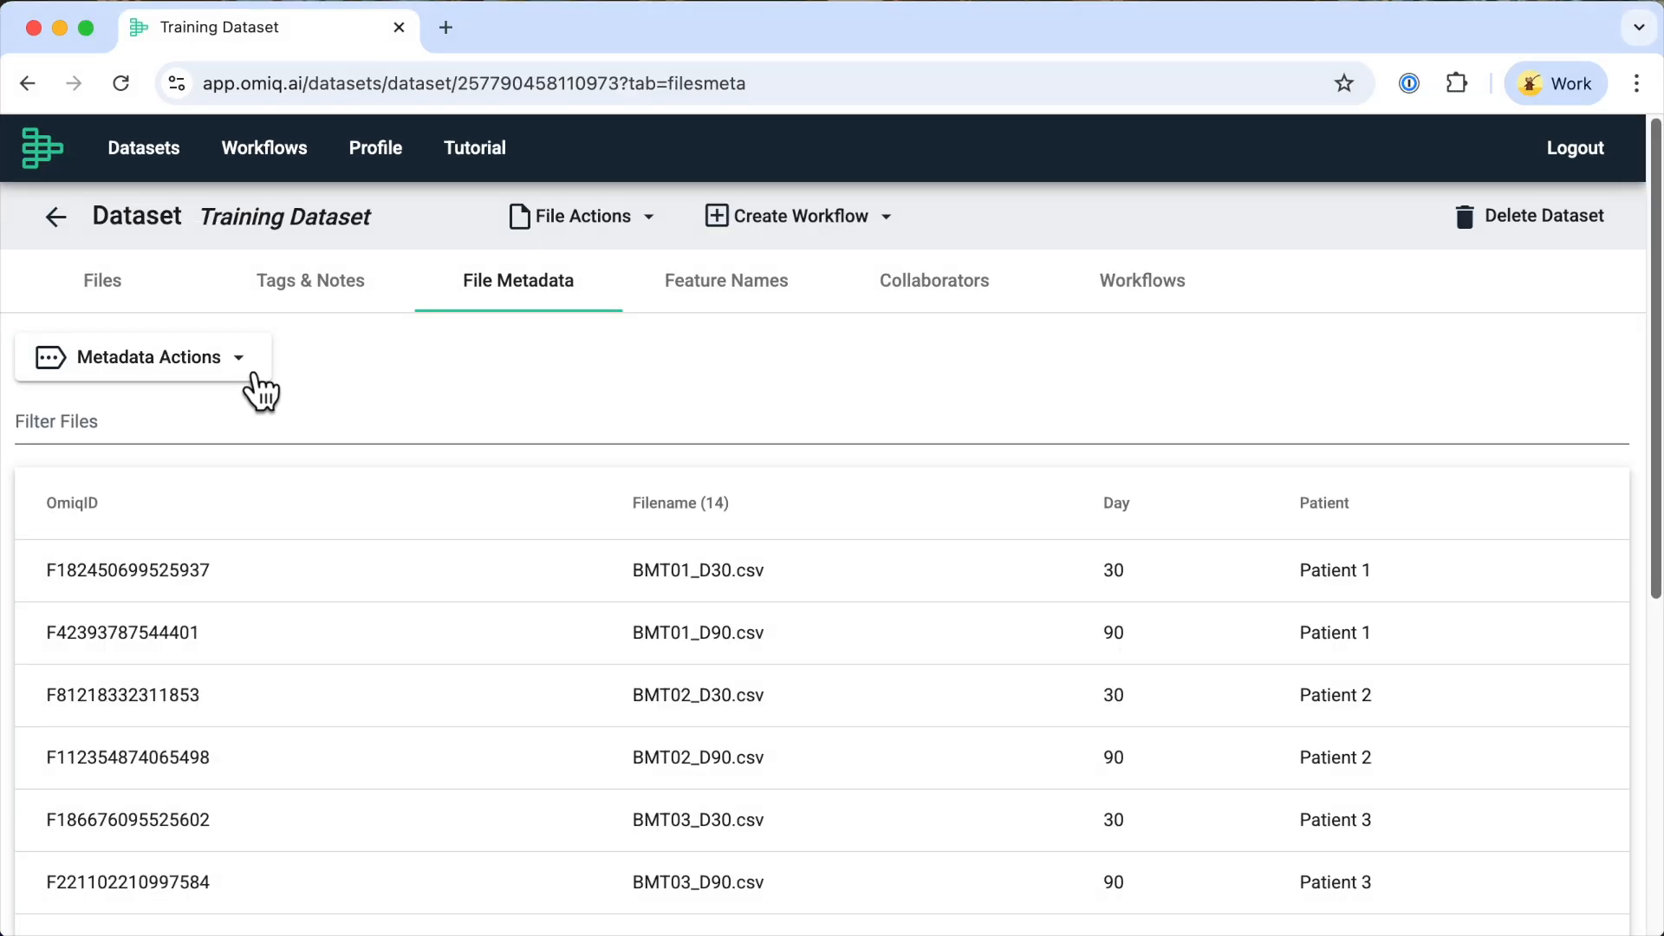
Step: Make combo metadata from the Day and Patient dimensions in a new dimension named Day-Patient
left_click(252, 373)
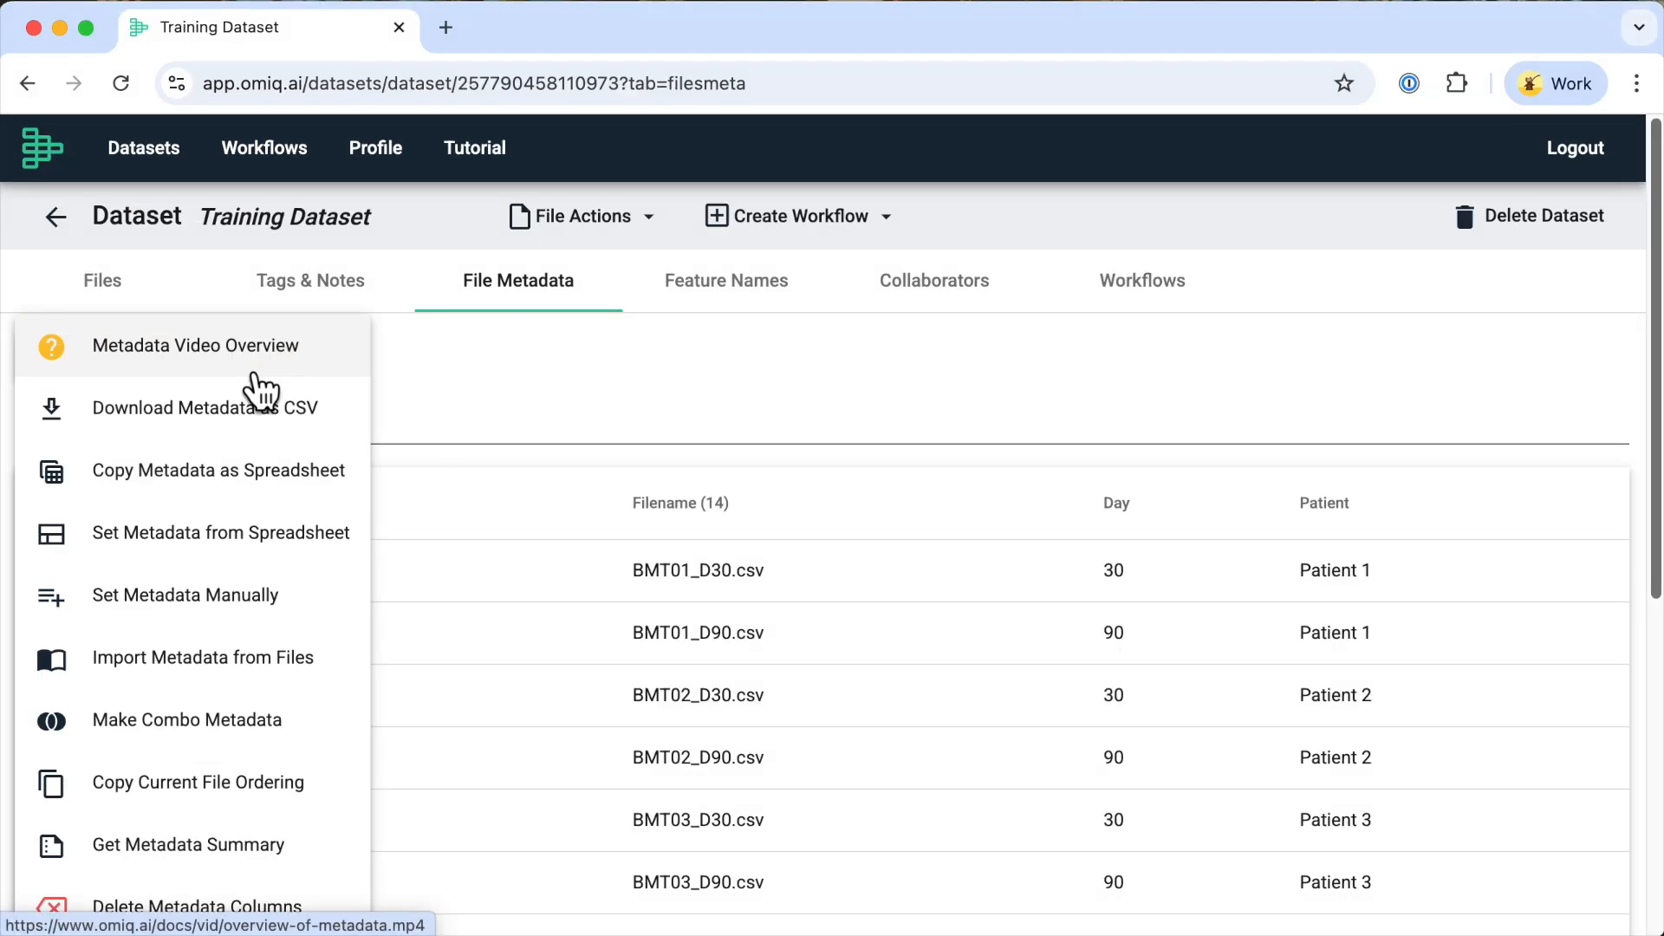
left_click(248, 723)
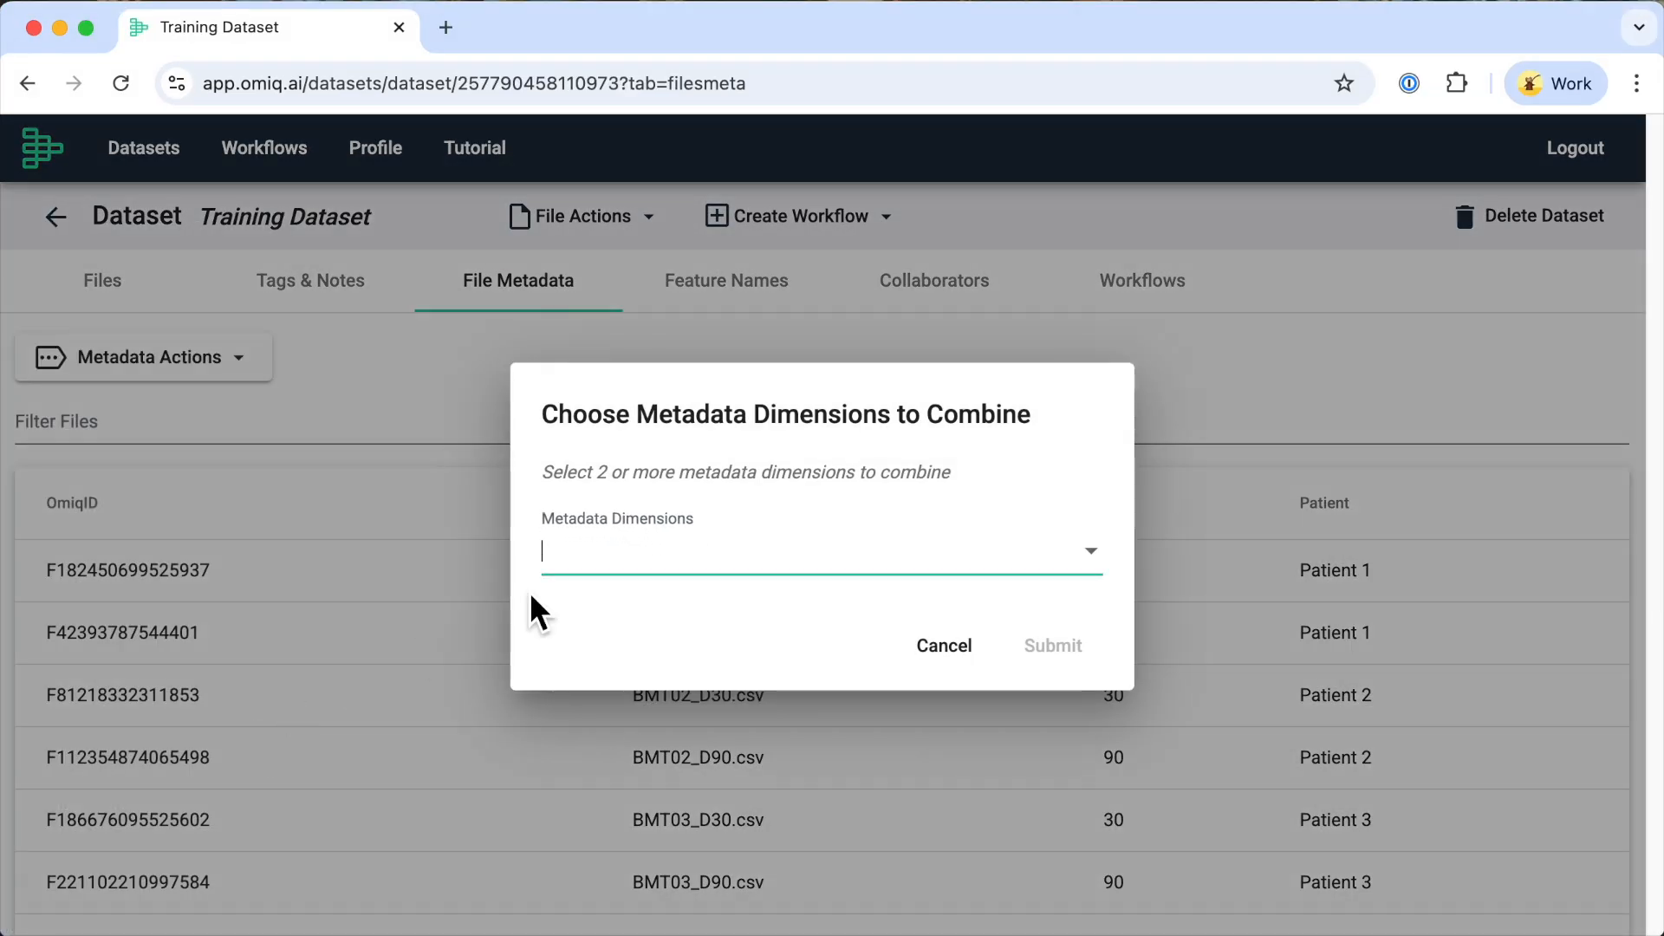
left_click(650, 555)
left_click(593, 602)
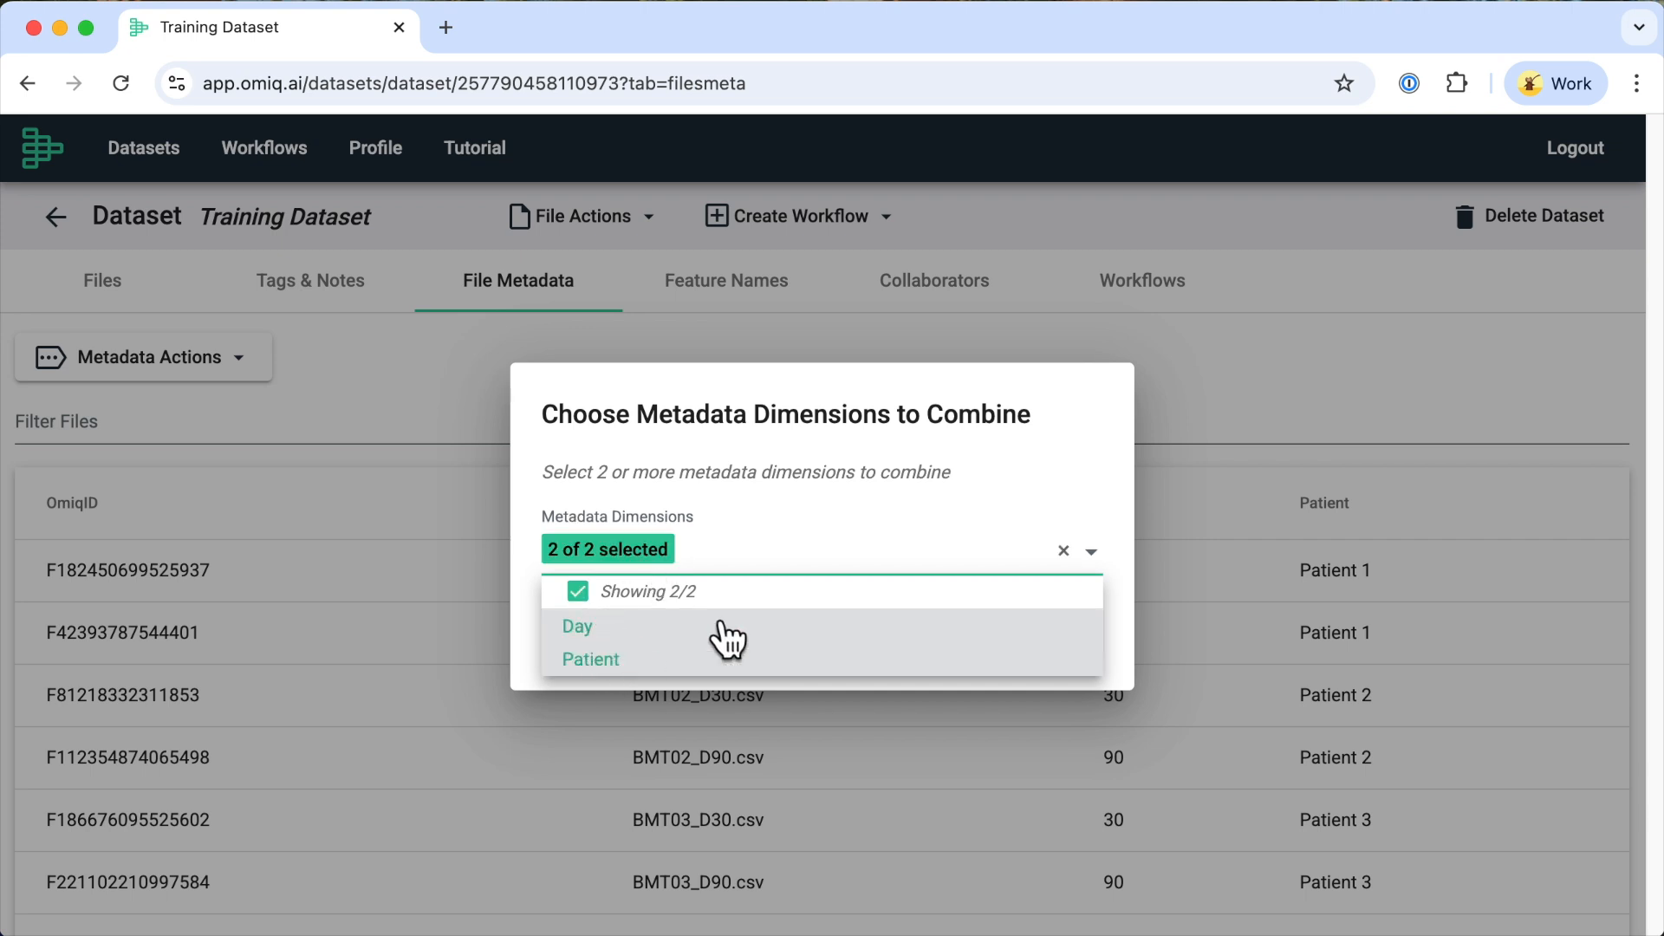
left_click(1093, 555)
left_click(1078, 650)
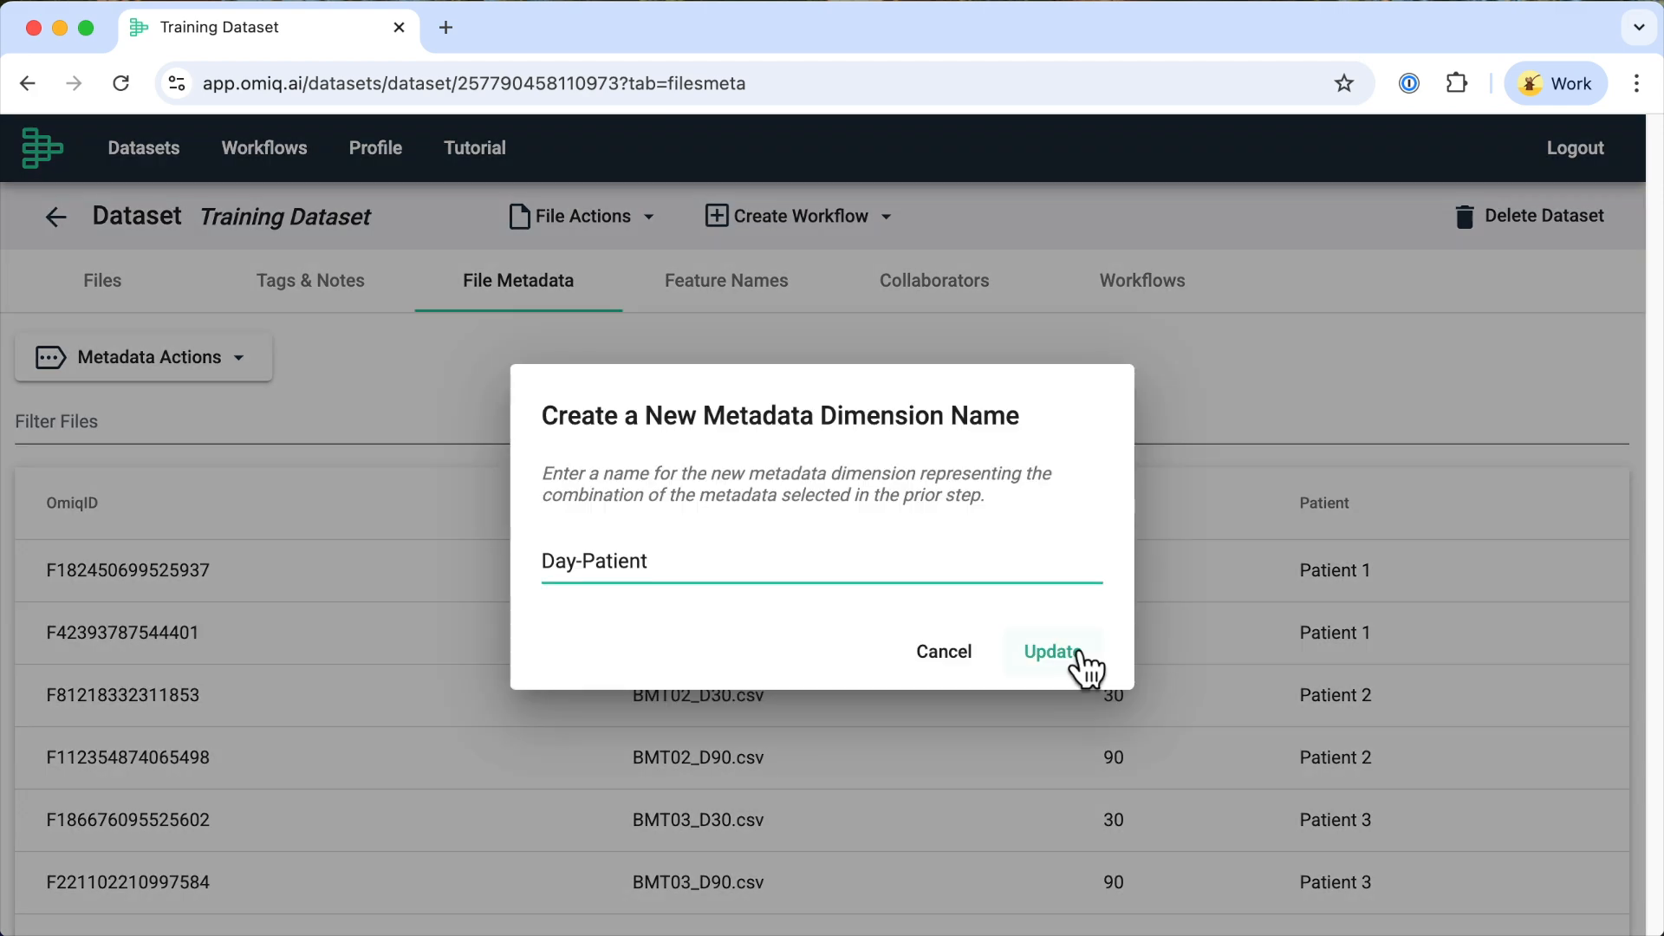
left_click(1073, 670)
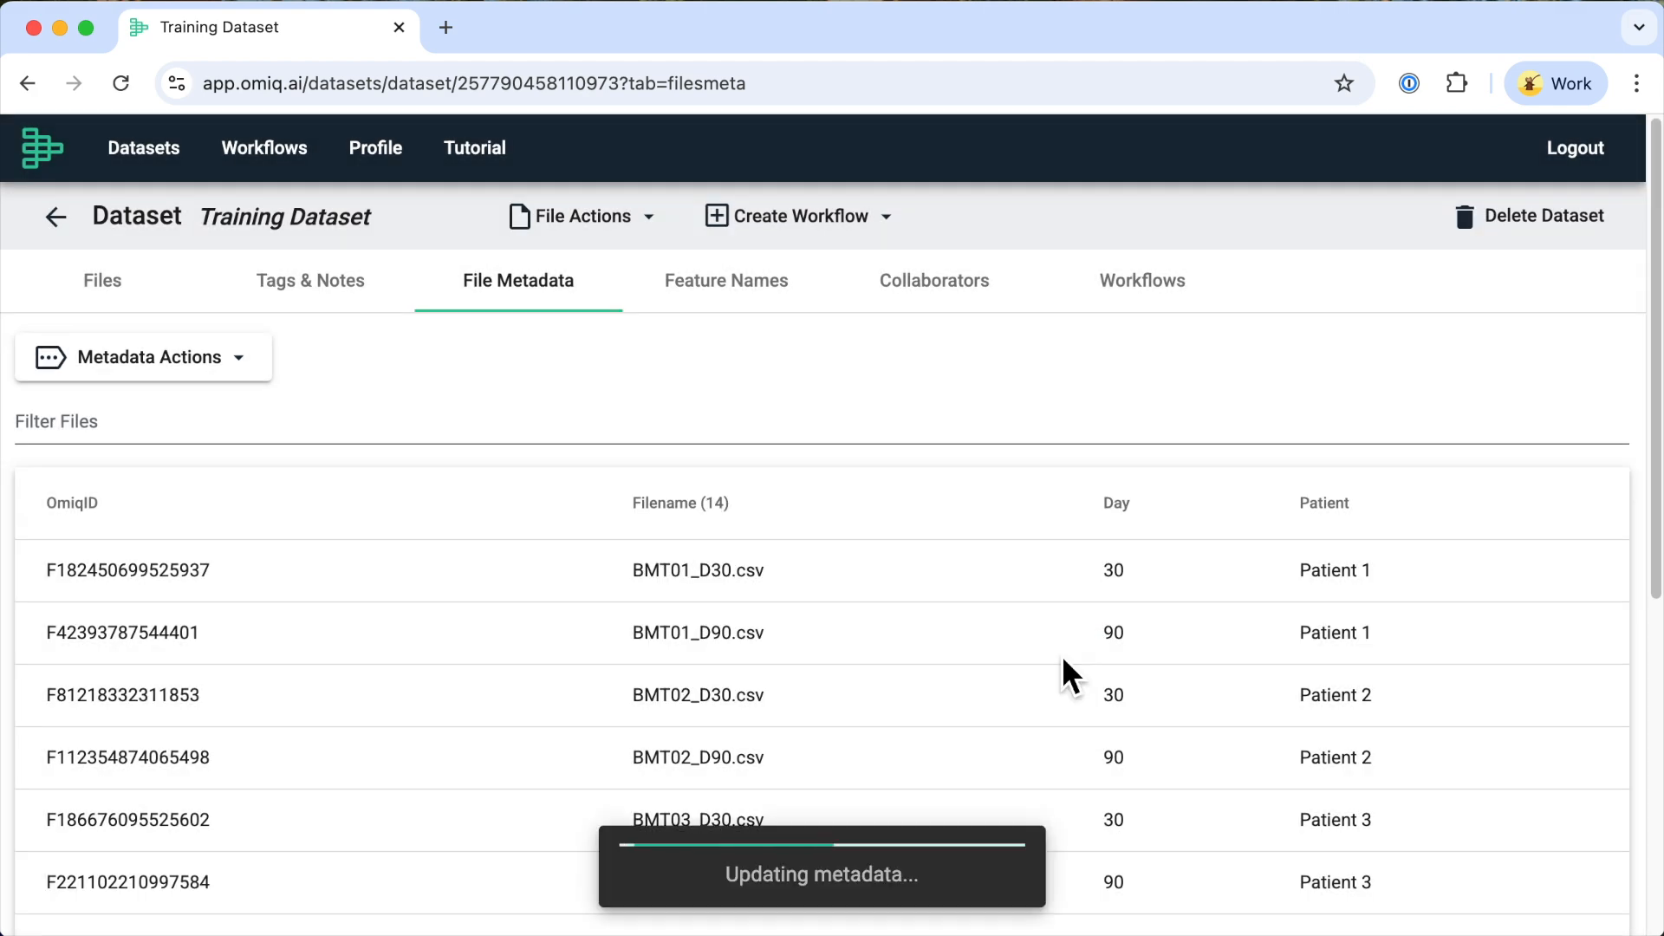
scroll(1179, 673, "down", 5)
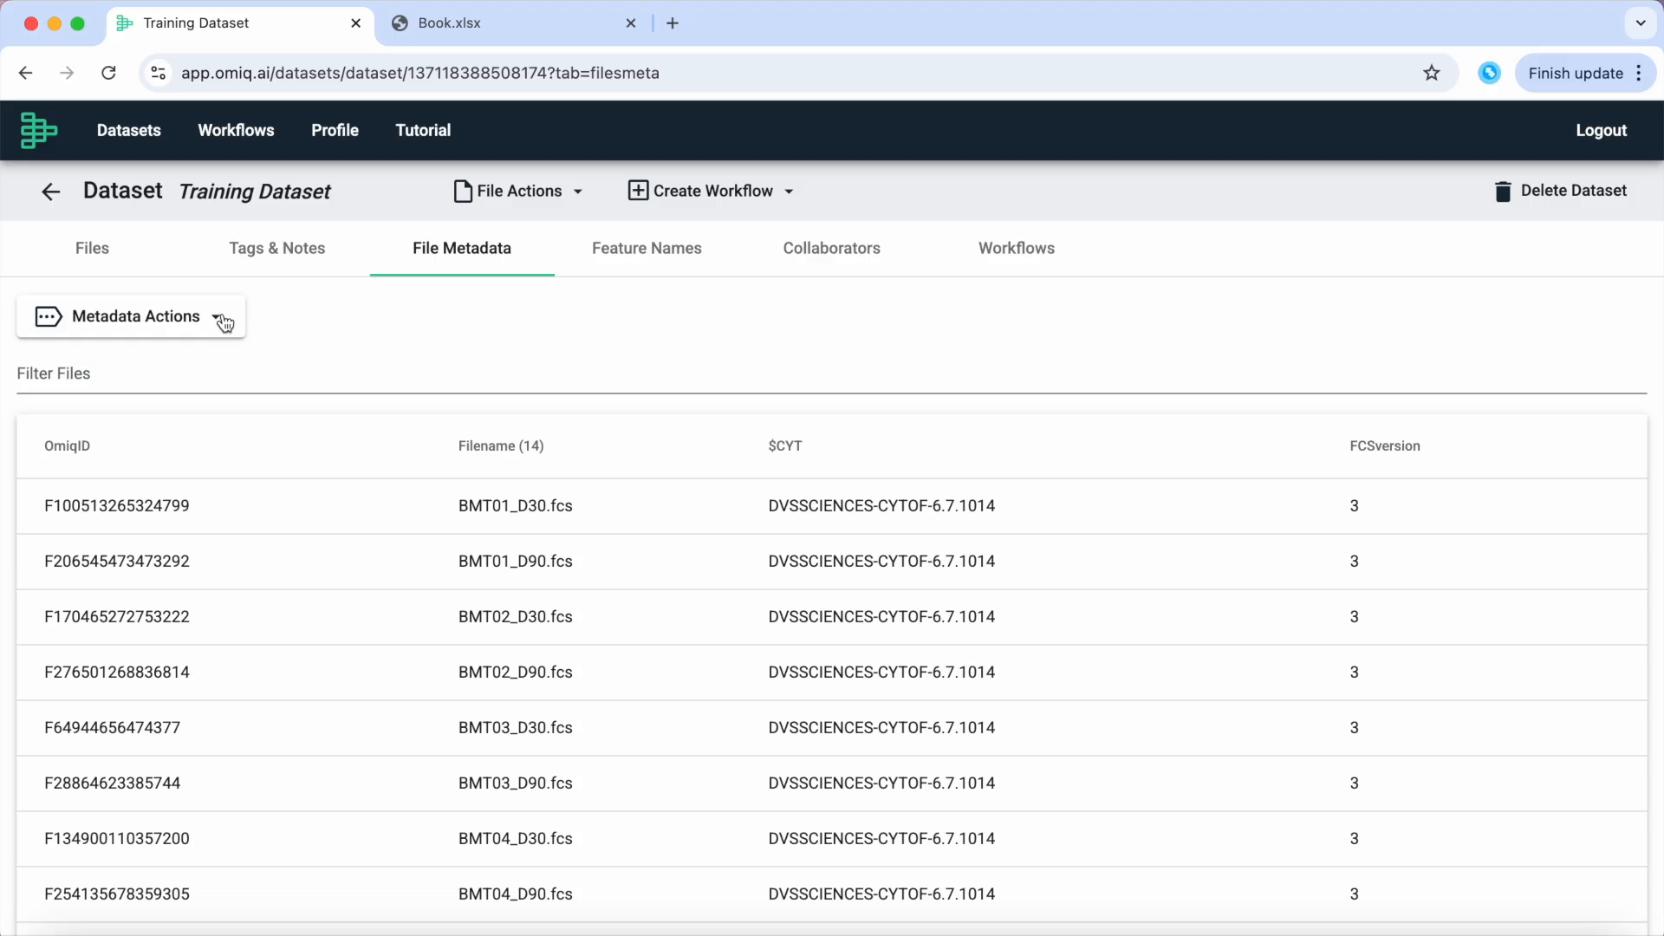
Step: Copy the dataset's metadata as a spreadsheet and paste it over the existing table in Book.xlsx, starting at A1
left_click(222, 316)
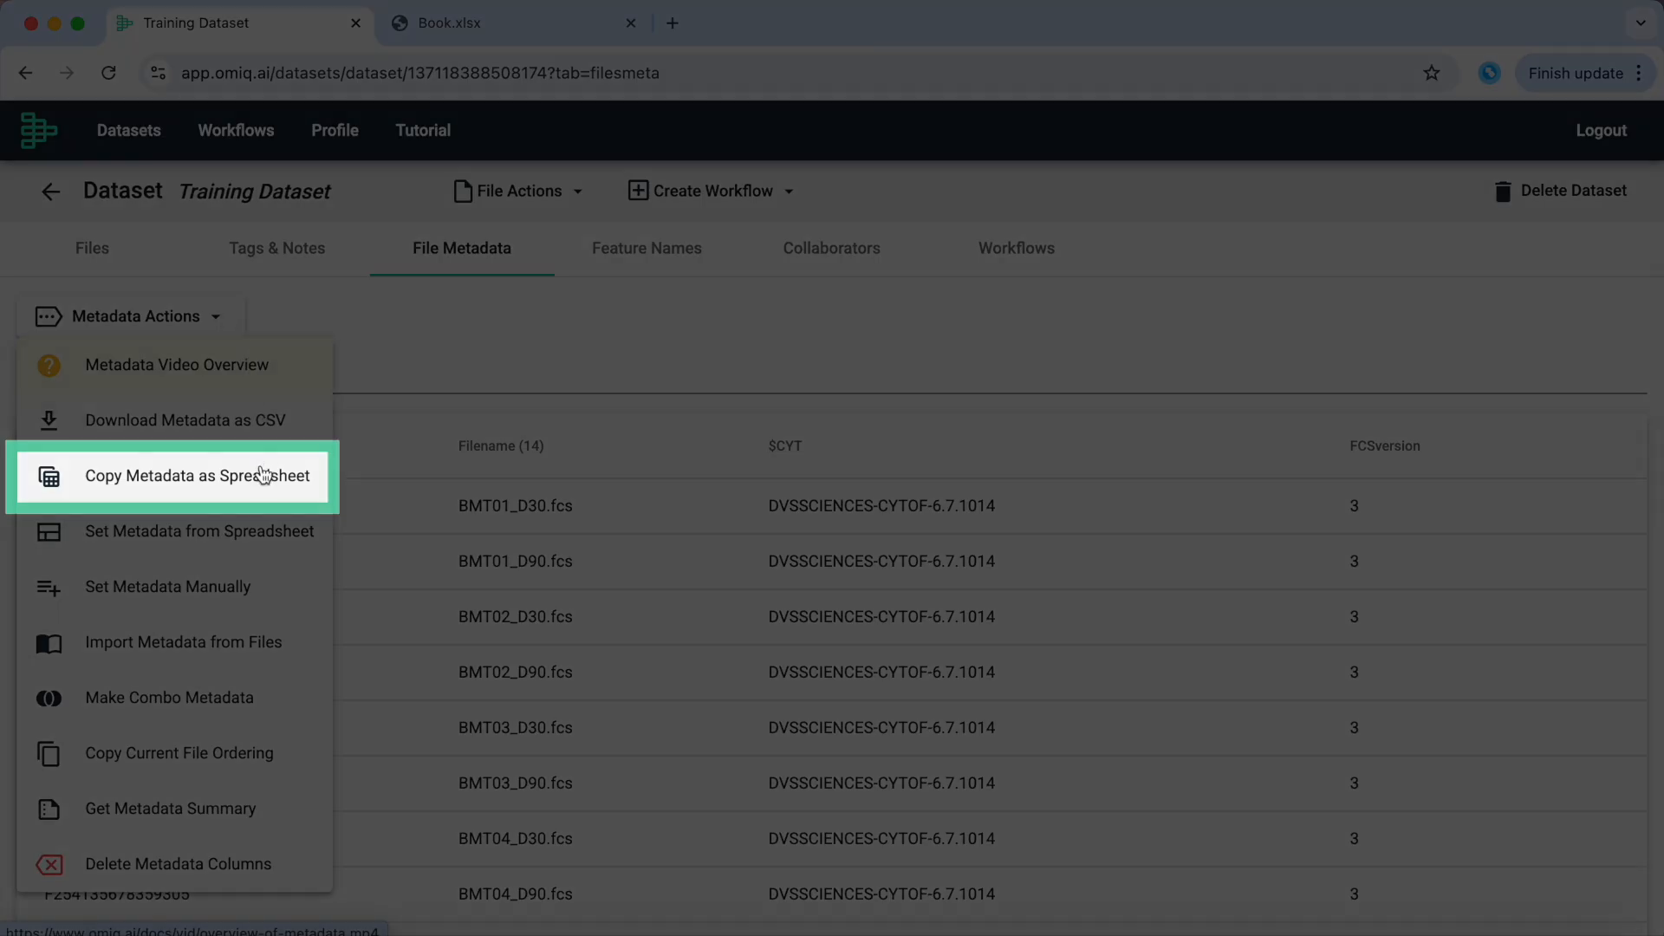
left_click(263, 475)
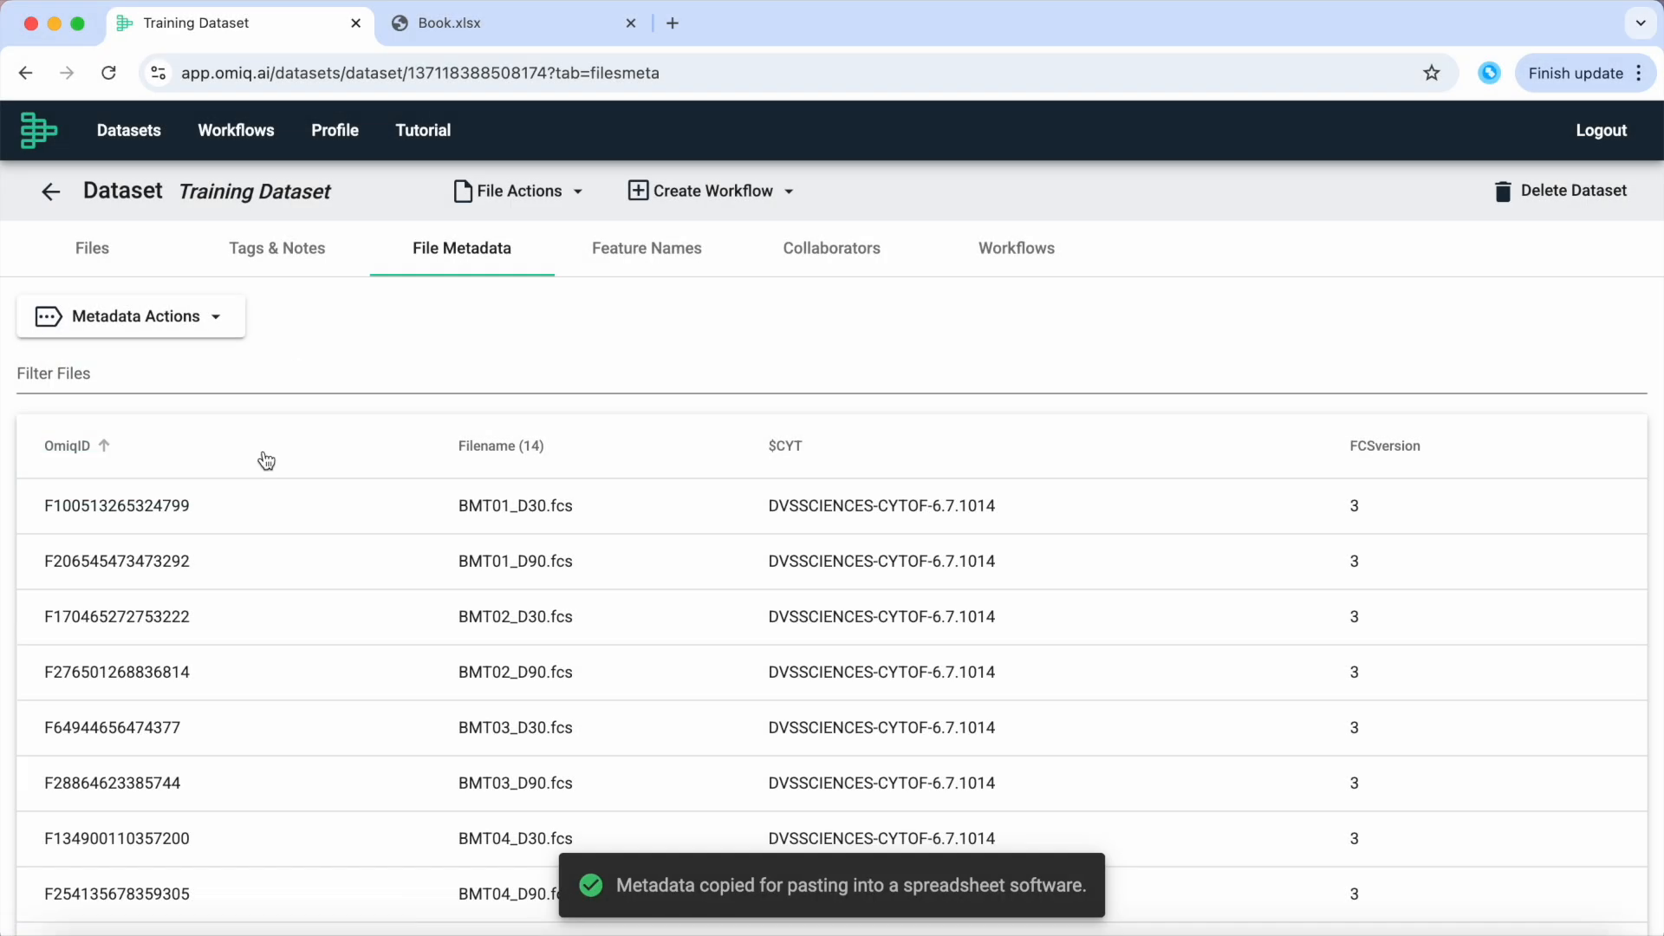
left_click(490, 26)
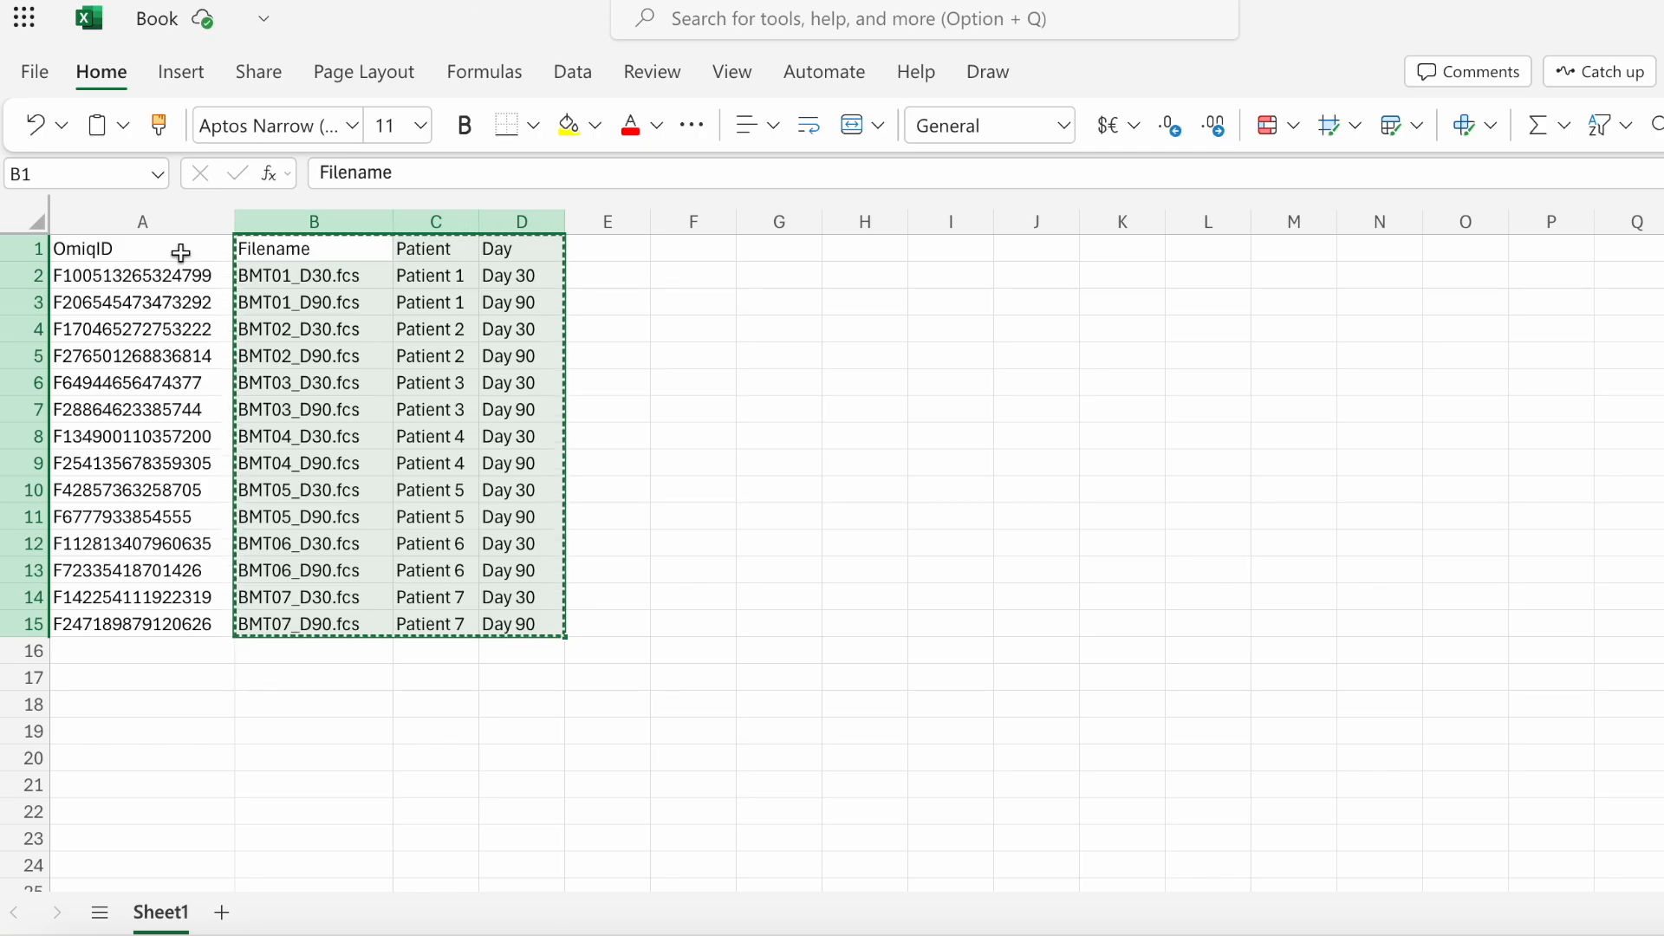
left_click_drag(179, 141, 532, 624)
key("ctrl+v")
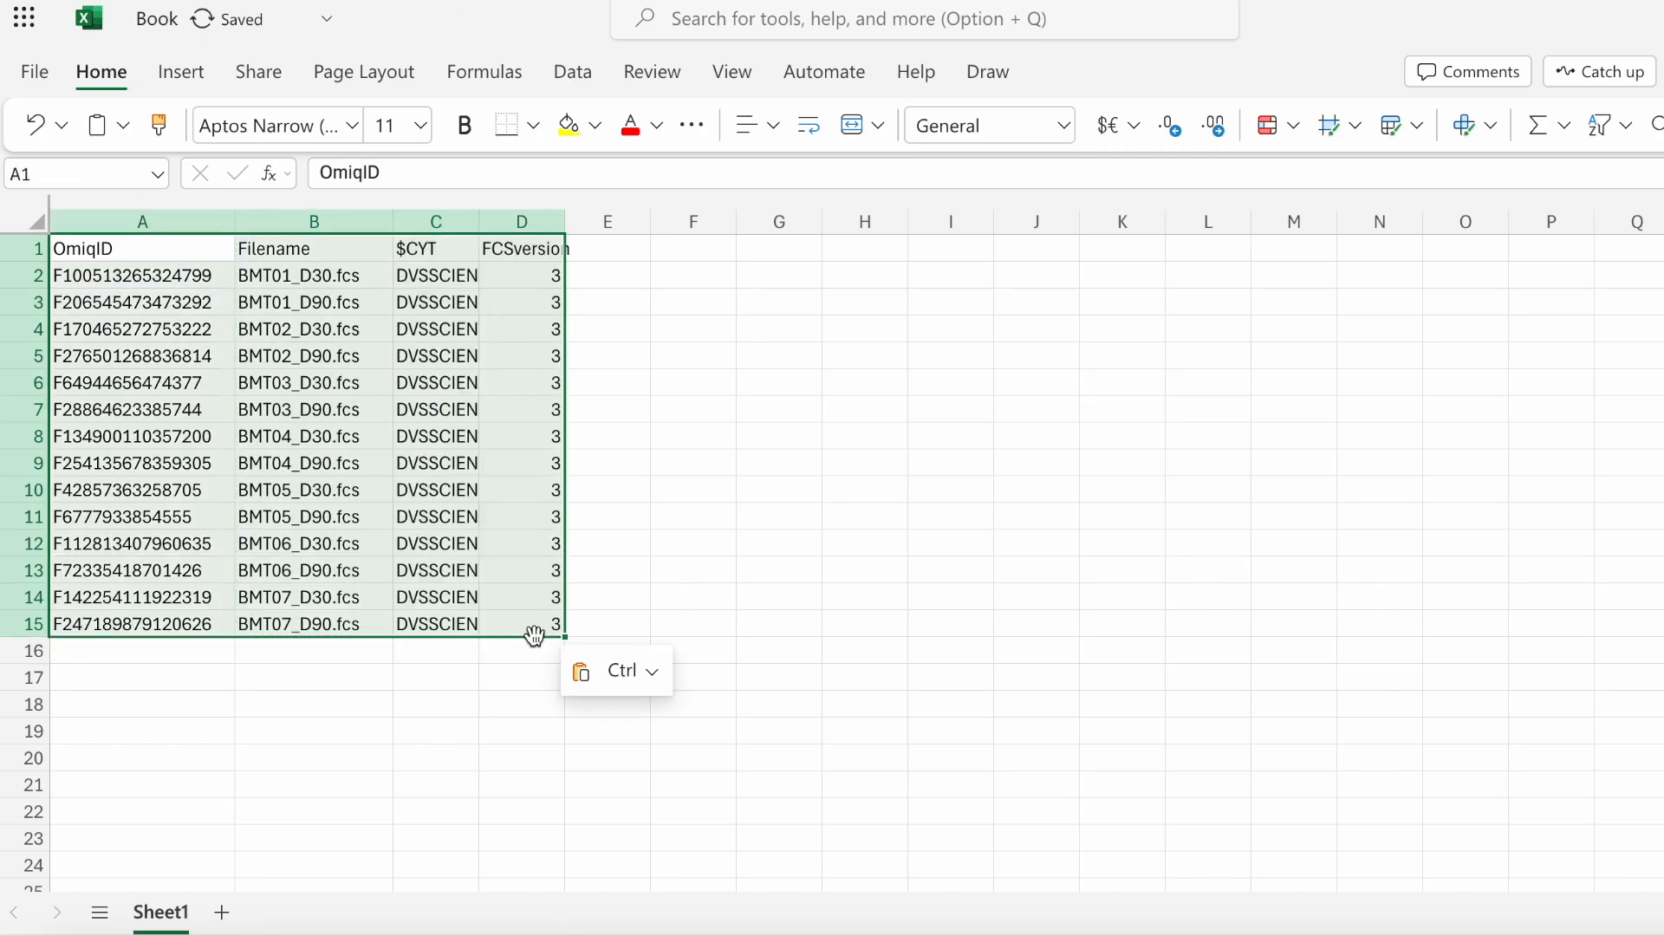
Step: Rename the $CYT column header in cell C1 to Cytometer
left_click(613, 138)
left_click(449, 251)
type("Cytometer")
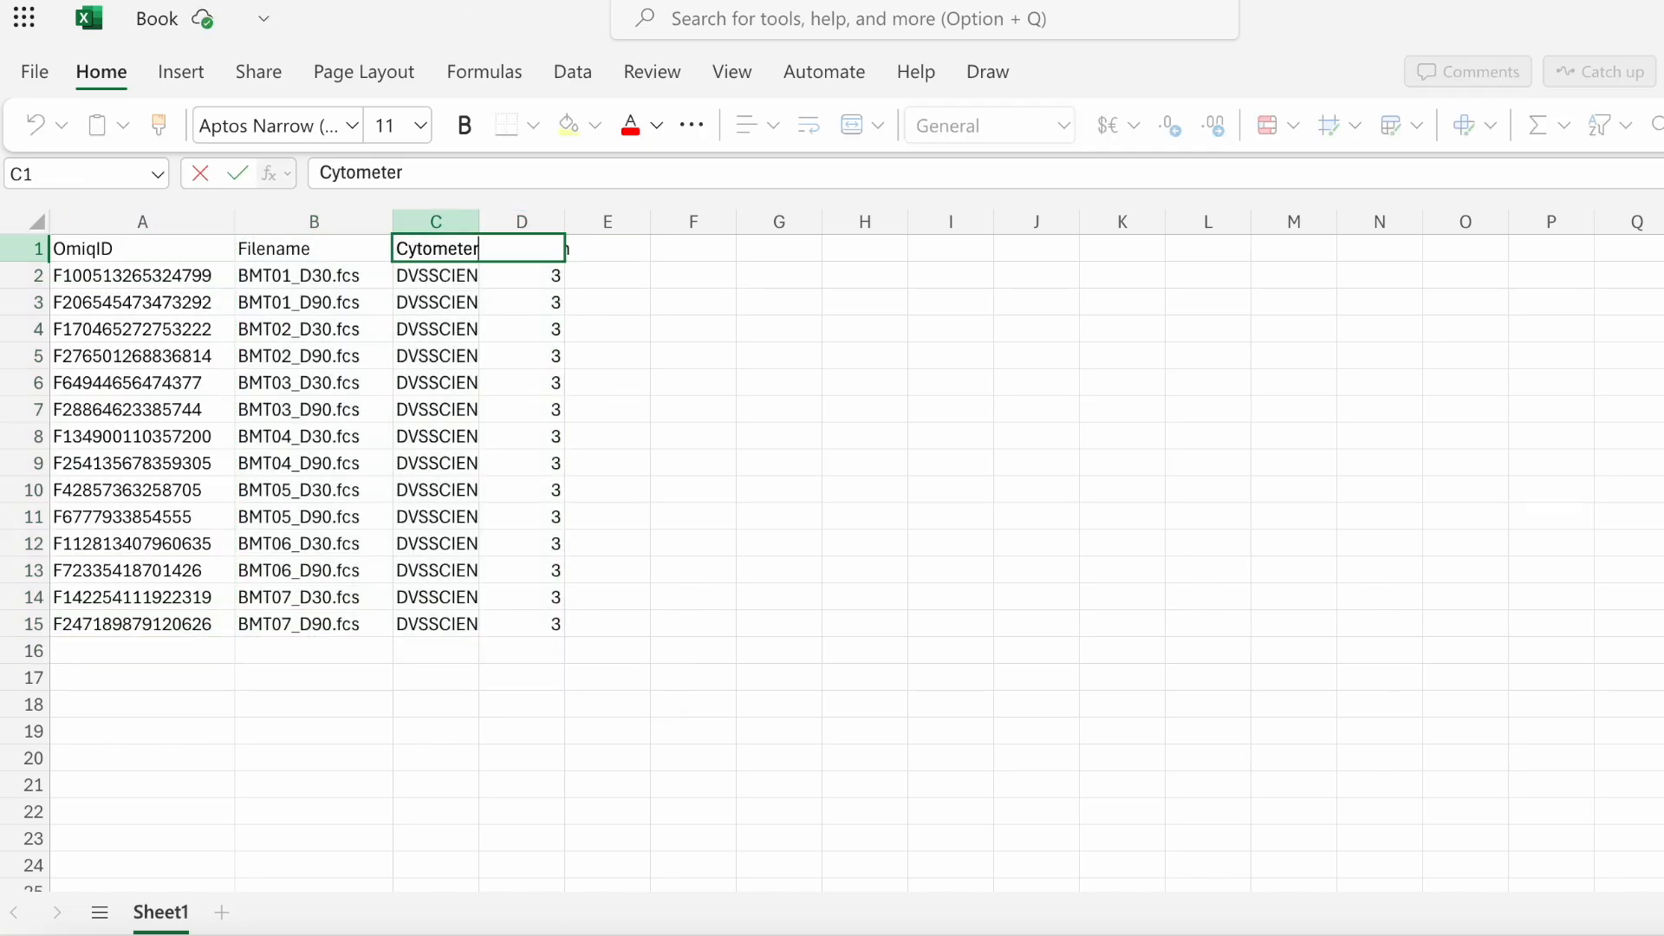
left_click(605, 254)
Step: Copy the spreadsheet table A1:D15 and set the Training Dataset's metadata in OMIQ from it
left_click_drag(131, 252, 531, 625)
key("ctrl+c")
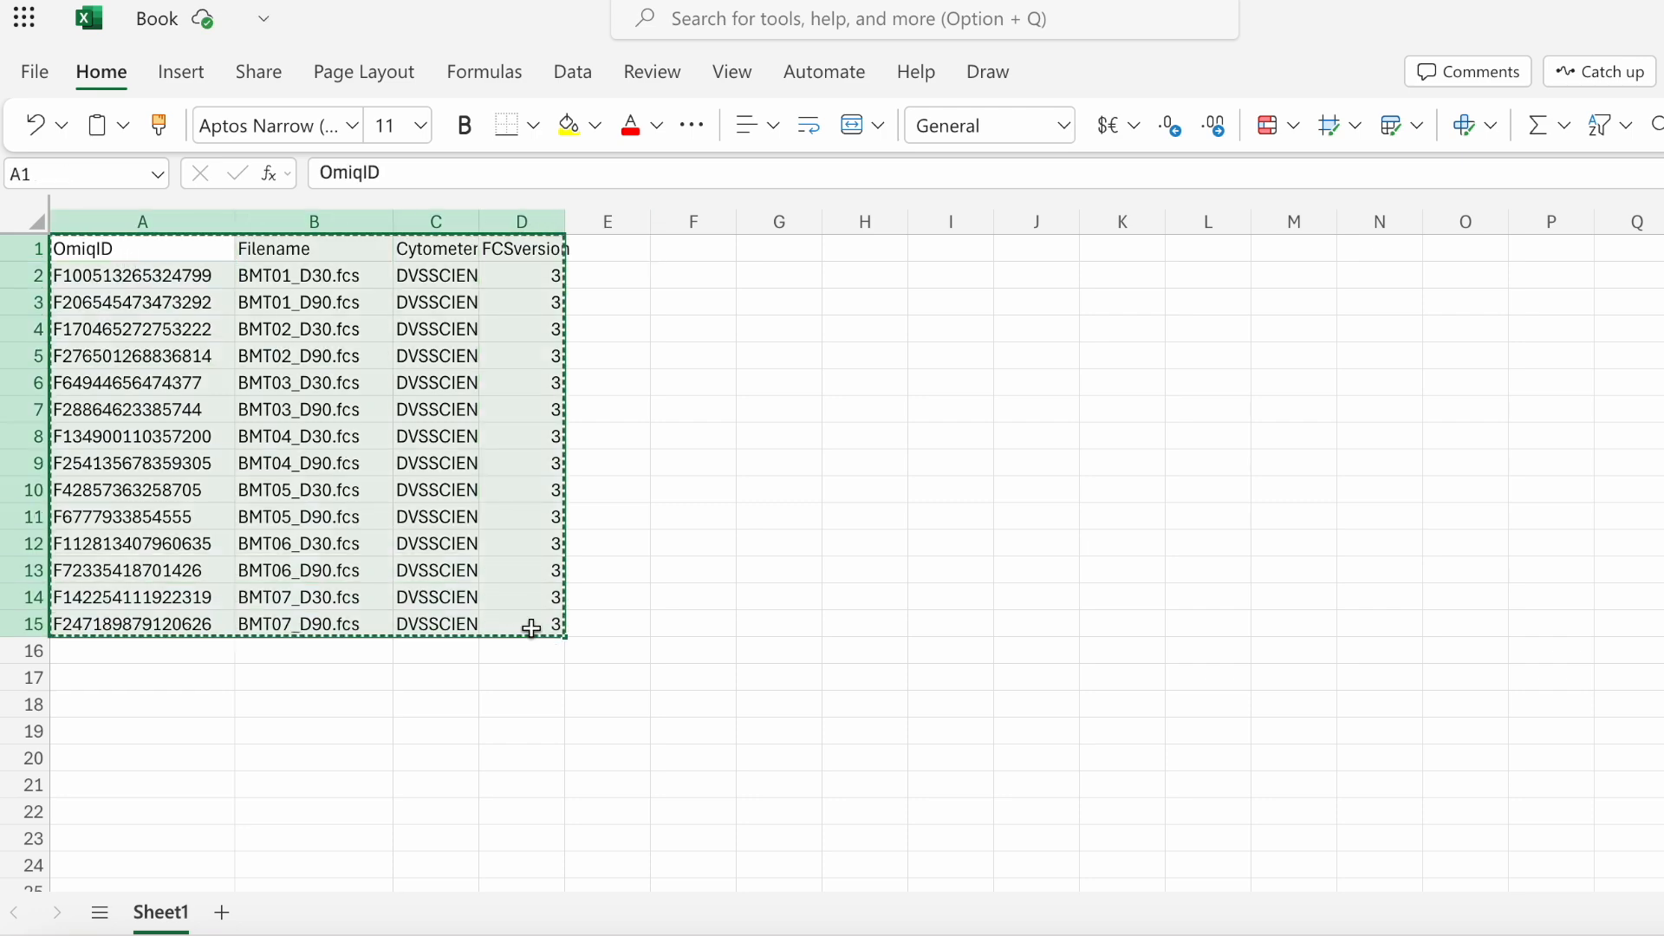
left_click(249, 23)
left_click(222, 322)
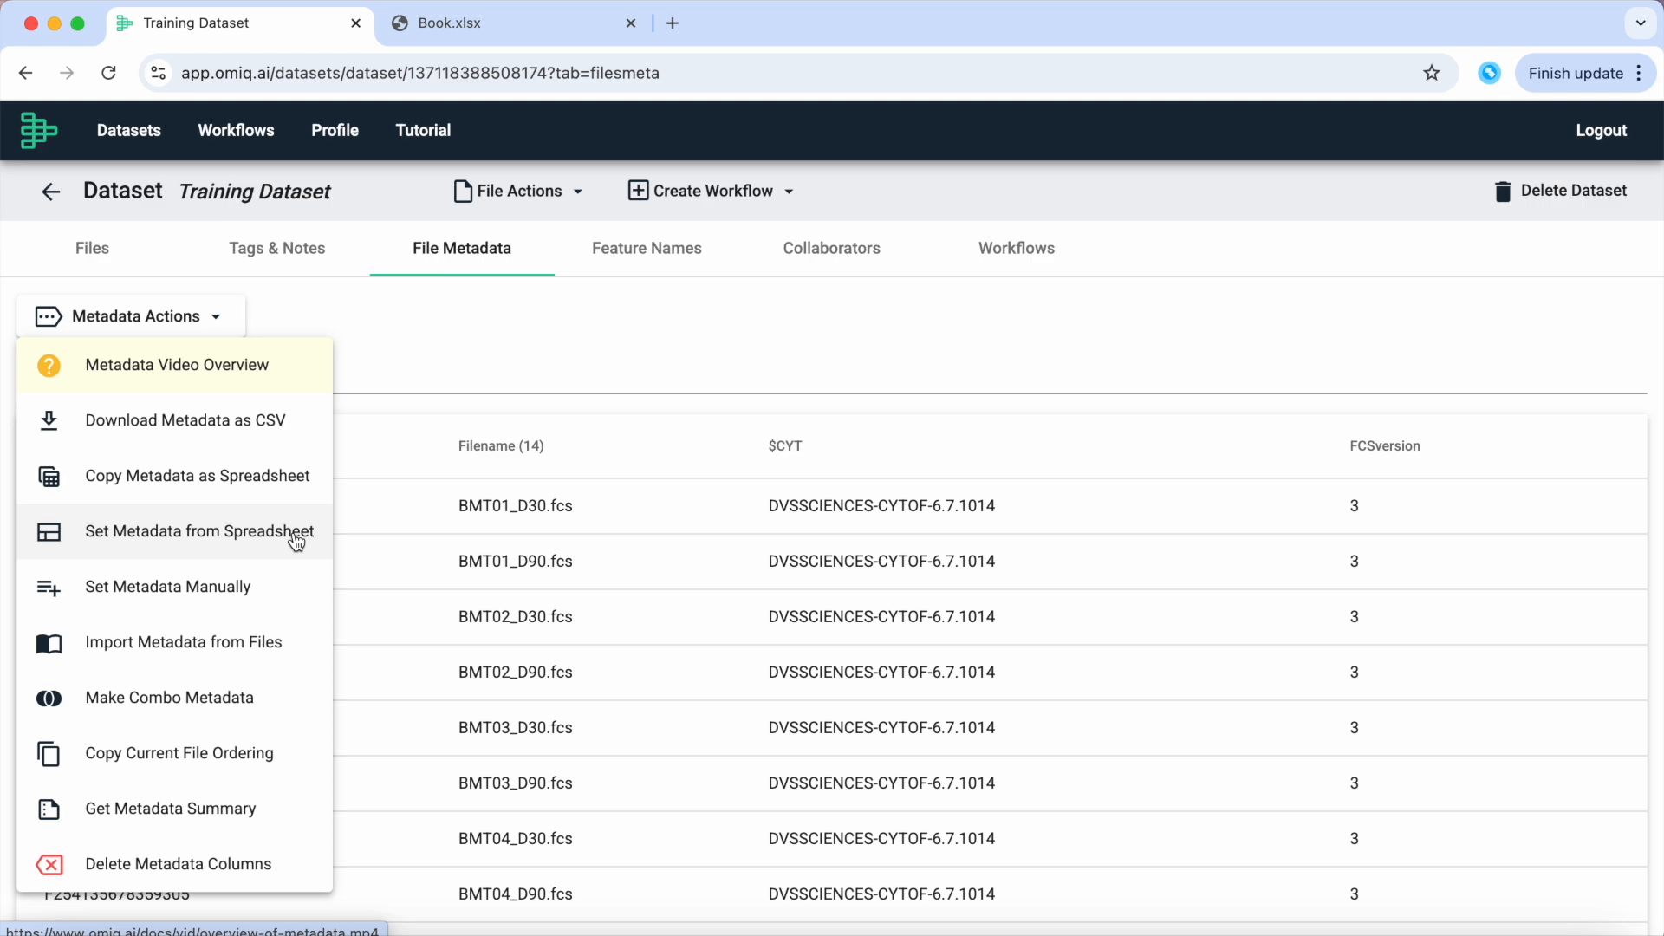
left_click(295, 538)
key("super+v")
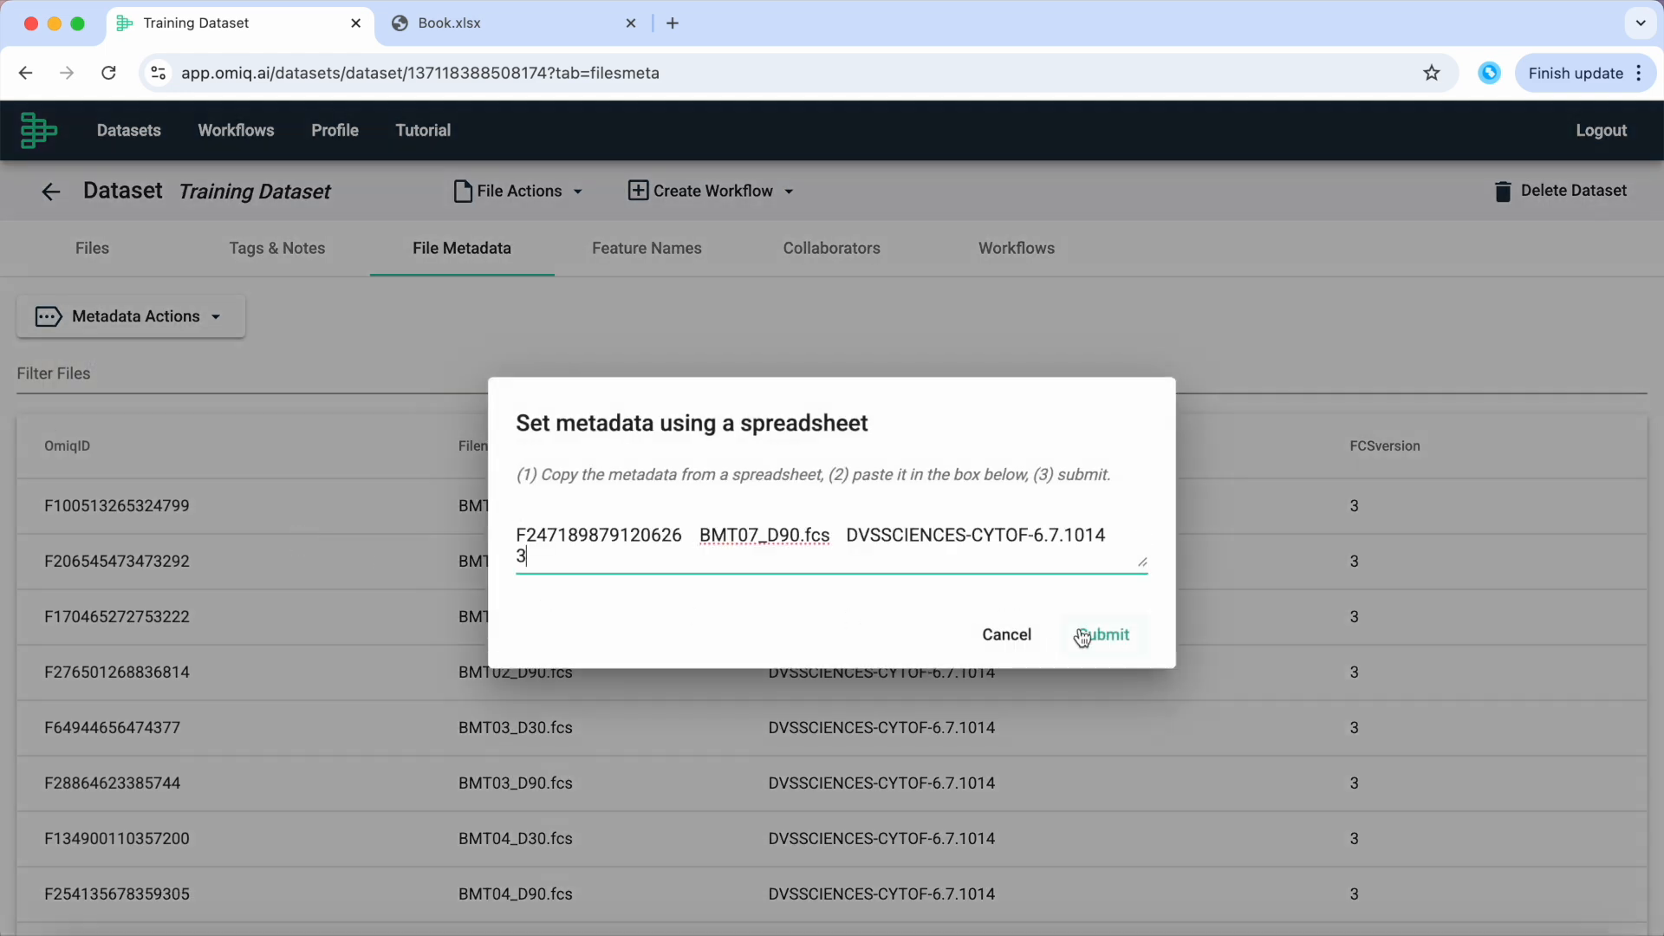
left_click(1102, 636)
scroll(914, 455, "down", 5)
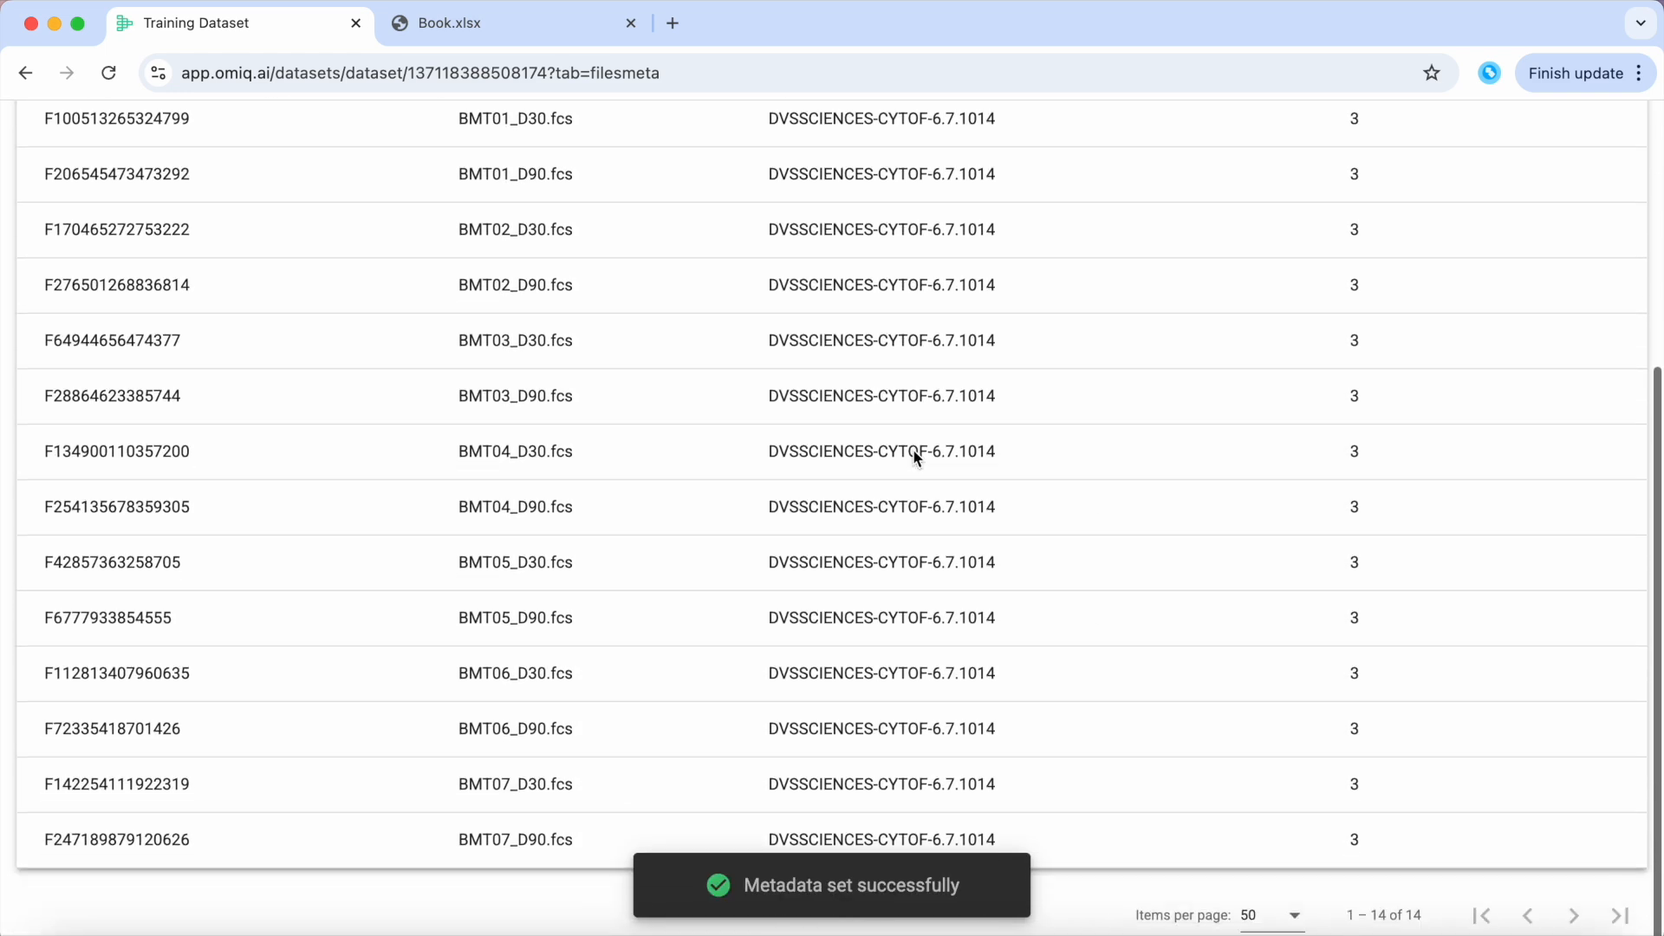
scroll(915, 455, "up", 5)
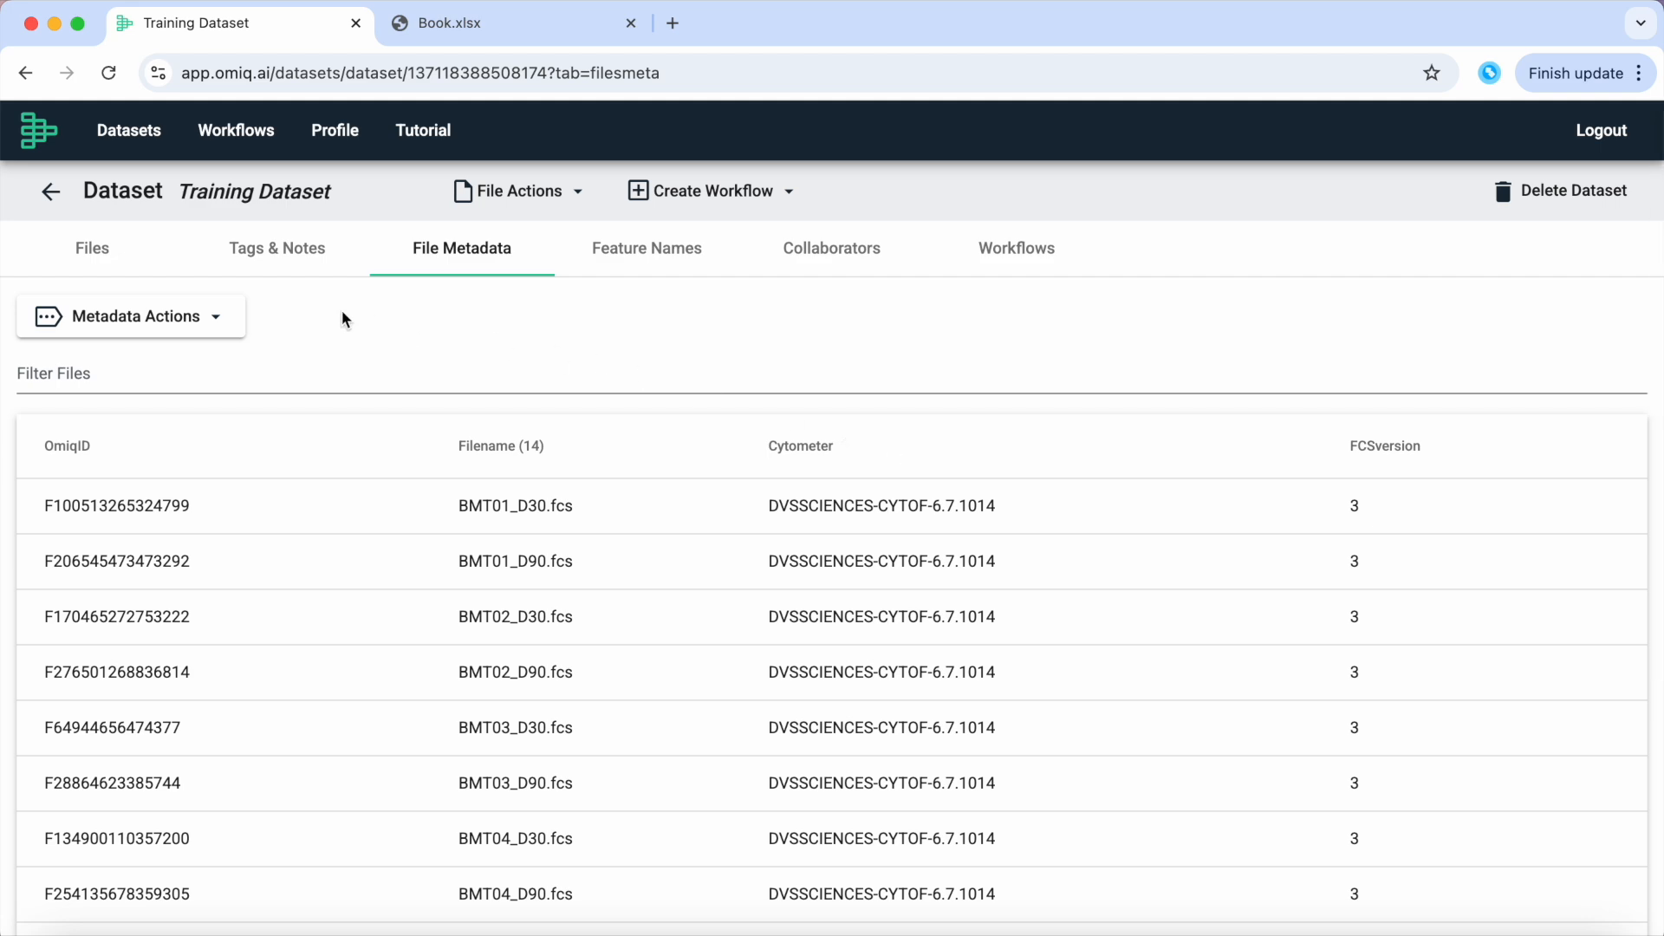
Step: Delete the Cytometer metadata column from the dataset's file metadata
left_click(221, 317)
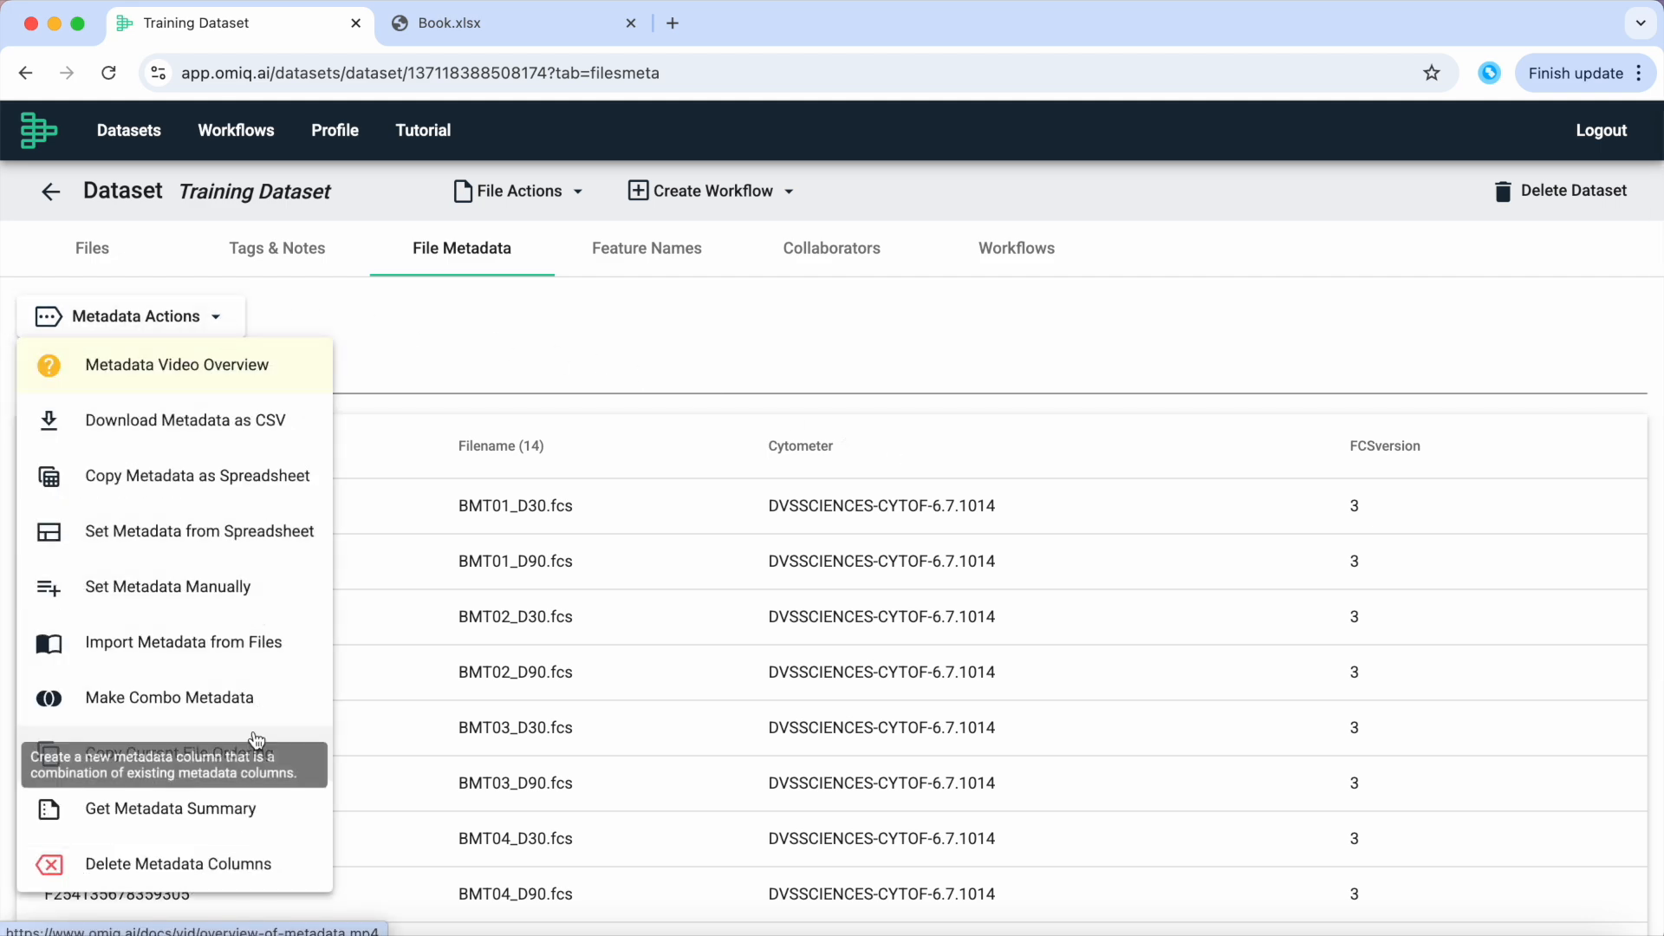
left_click(257, 854)
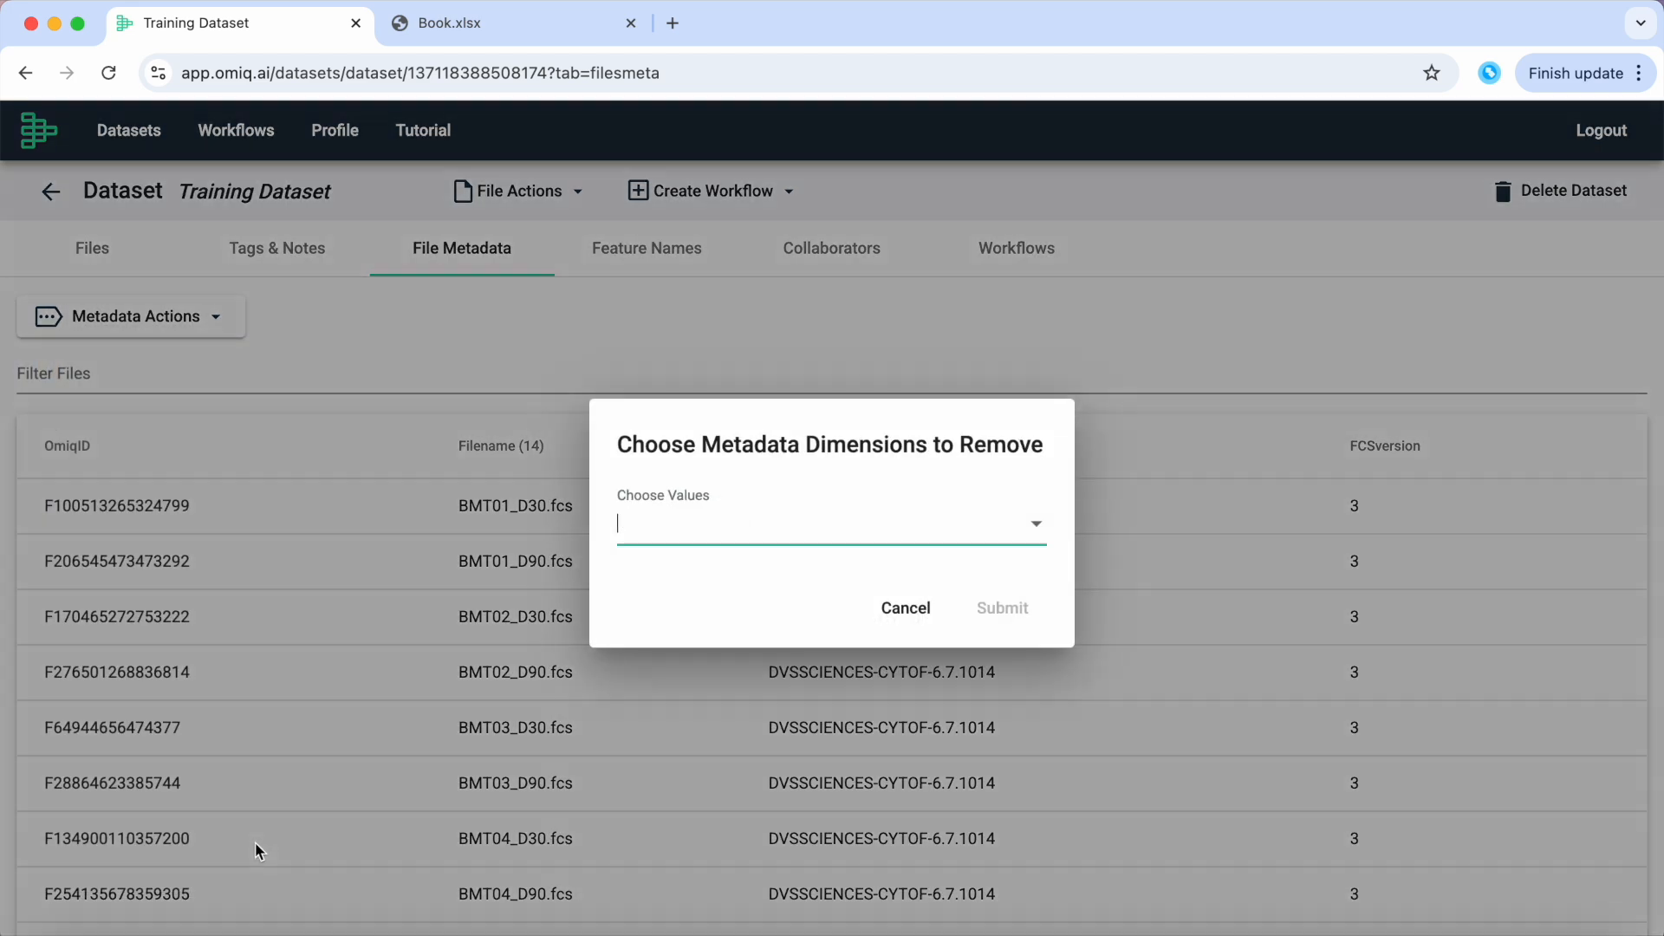
left_click(1034, 532)
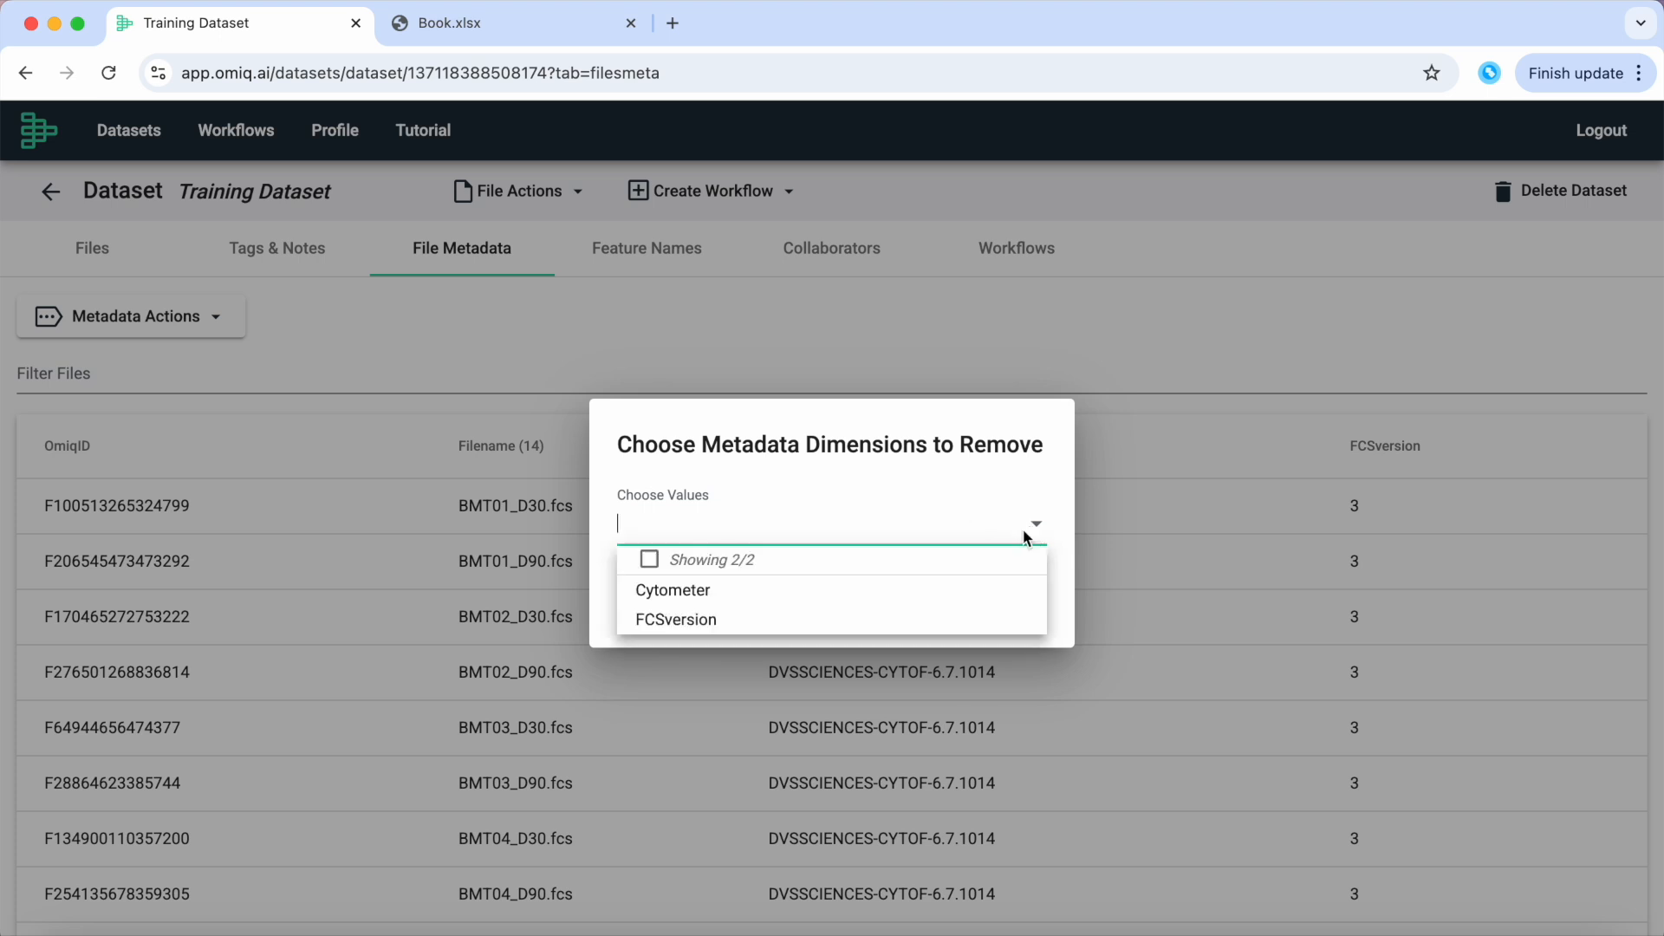
left_click(940, 594)
left_click(1059, 559)
left_click(1018, 610)
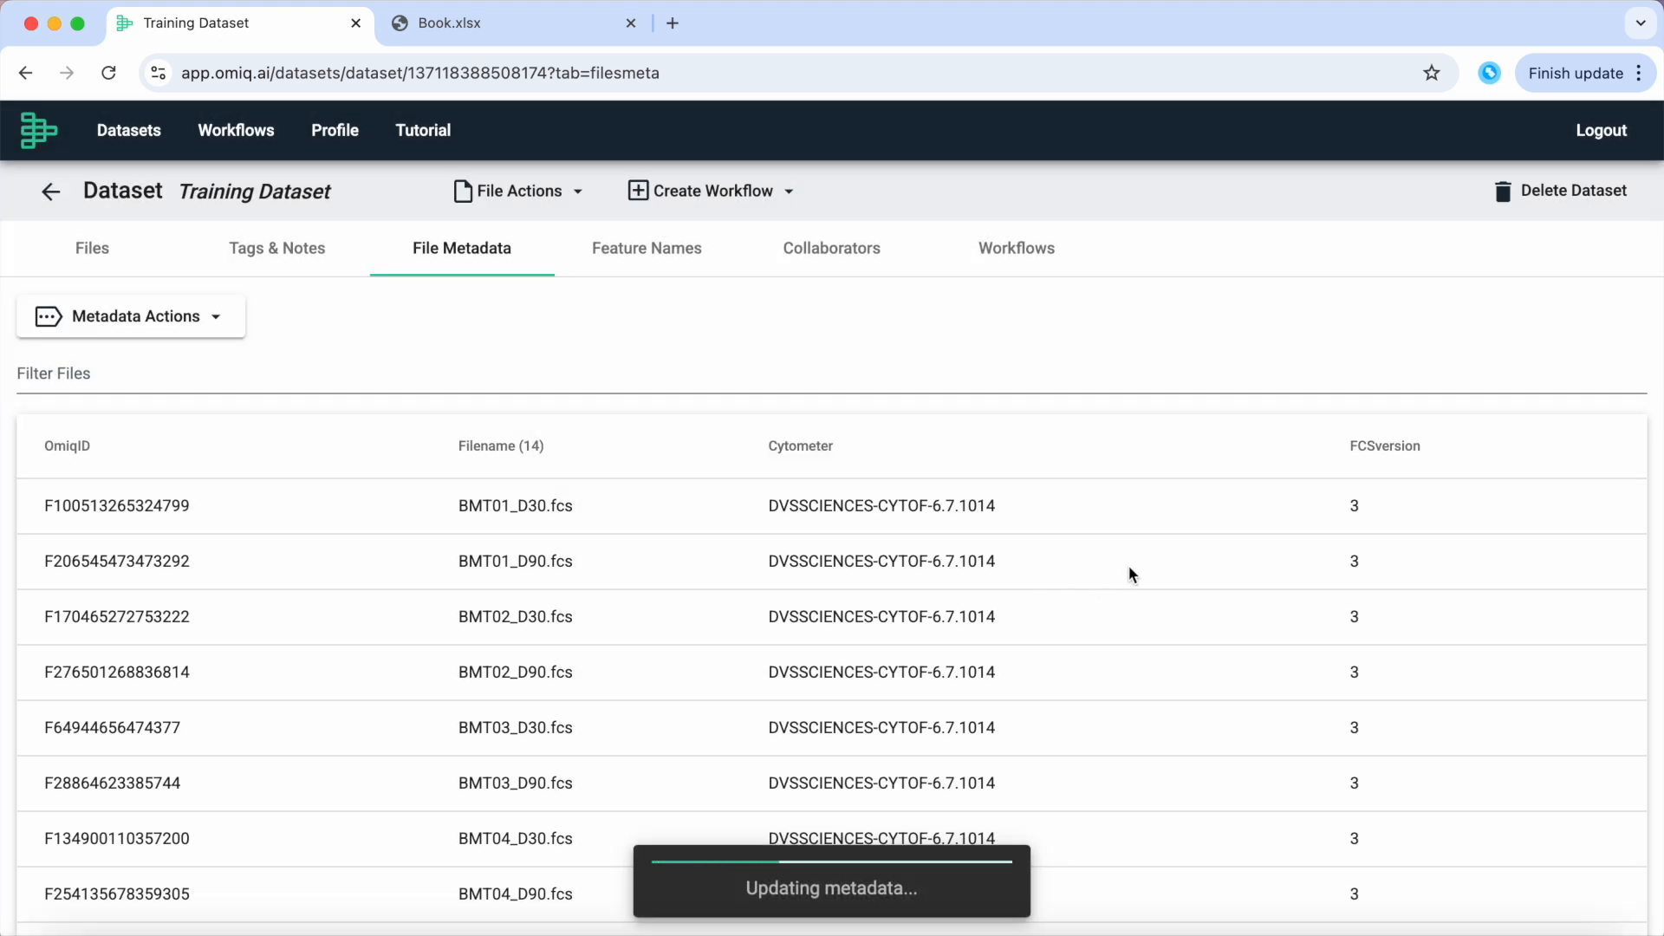
scroll(1129, 565, "down", 5)
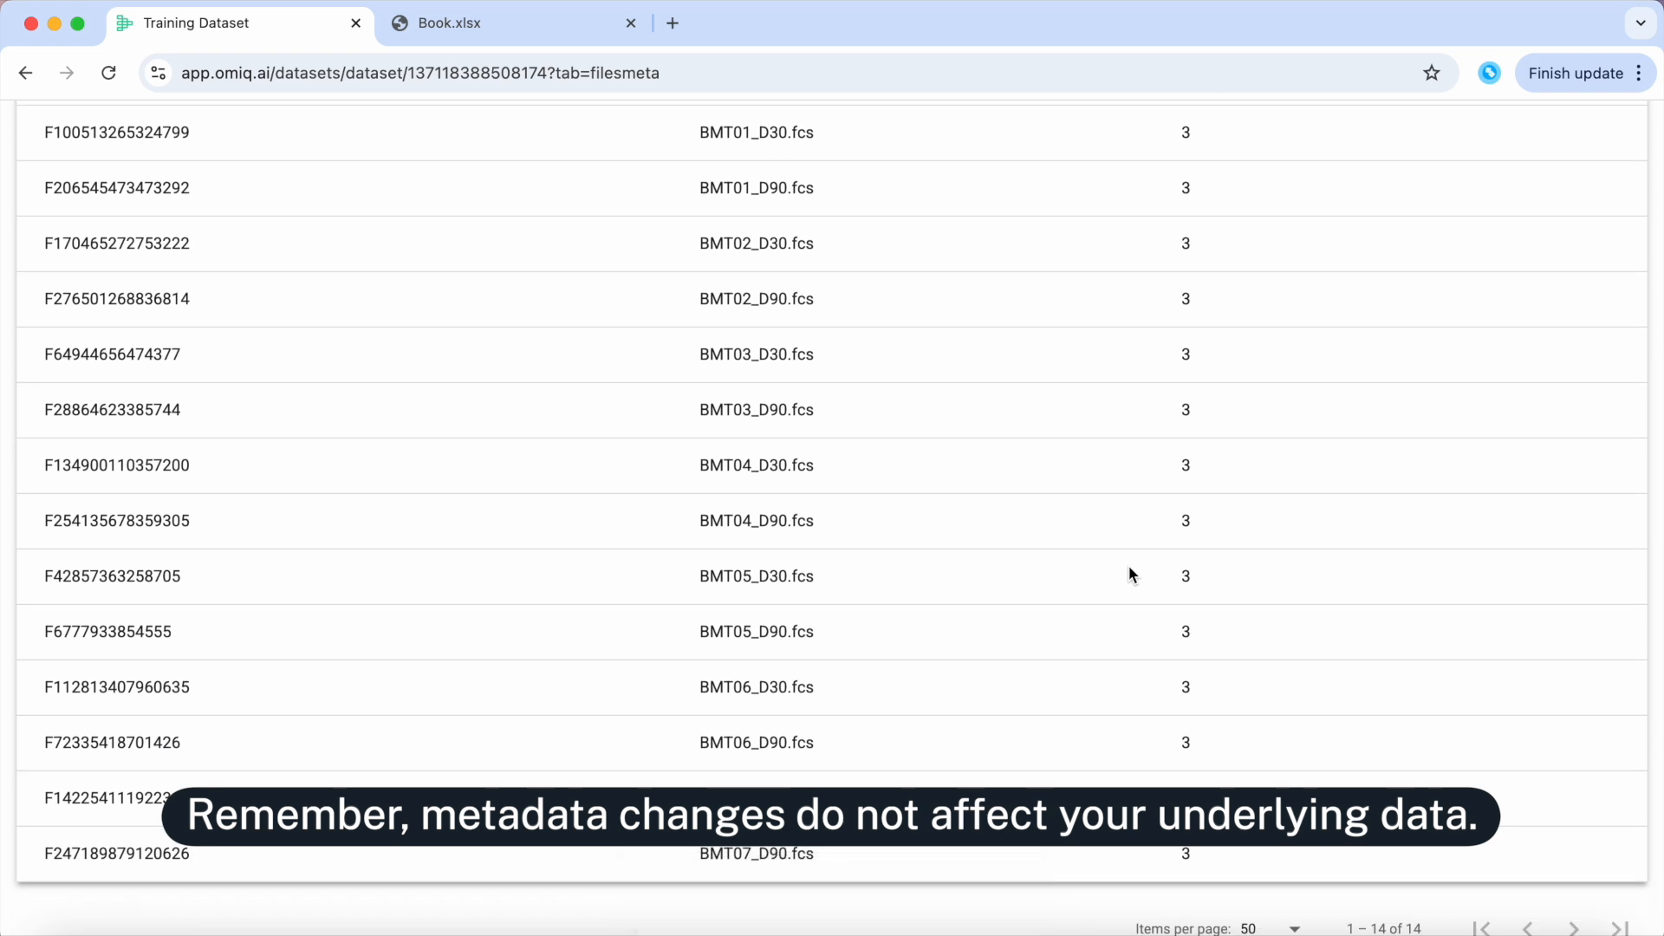
scroll(1129, 569, "up", 3)
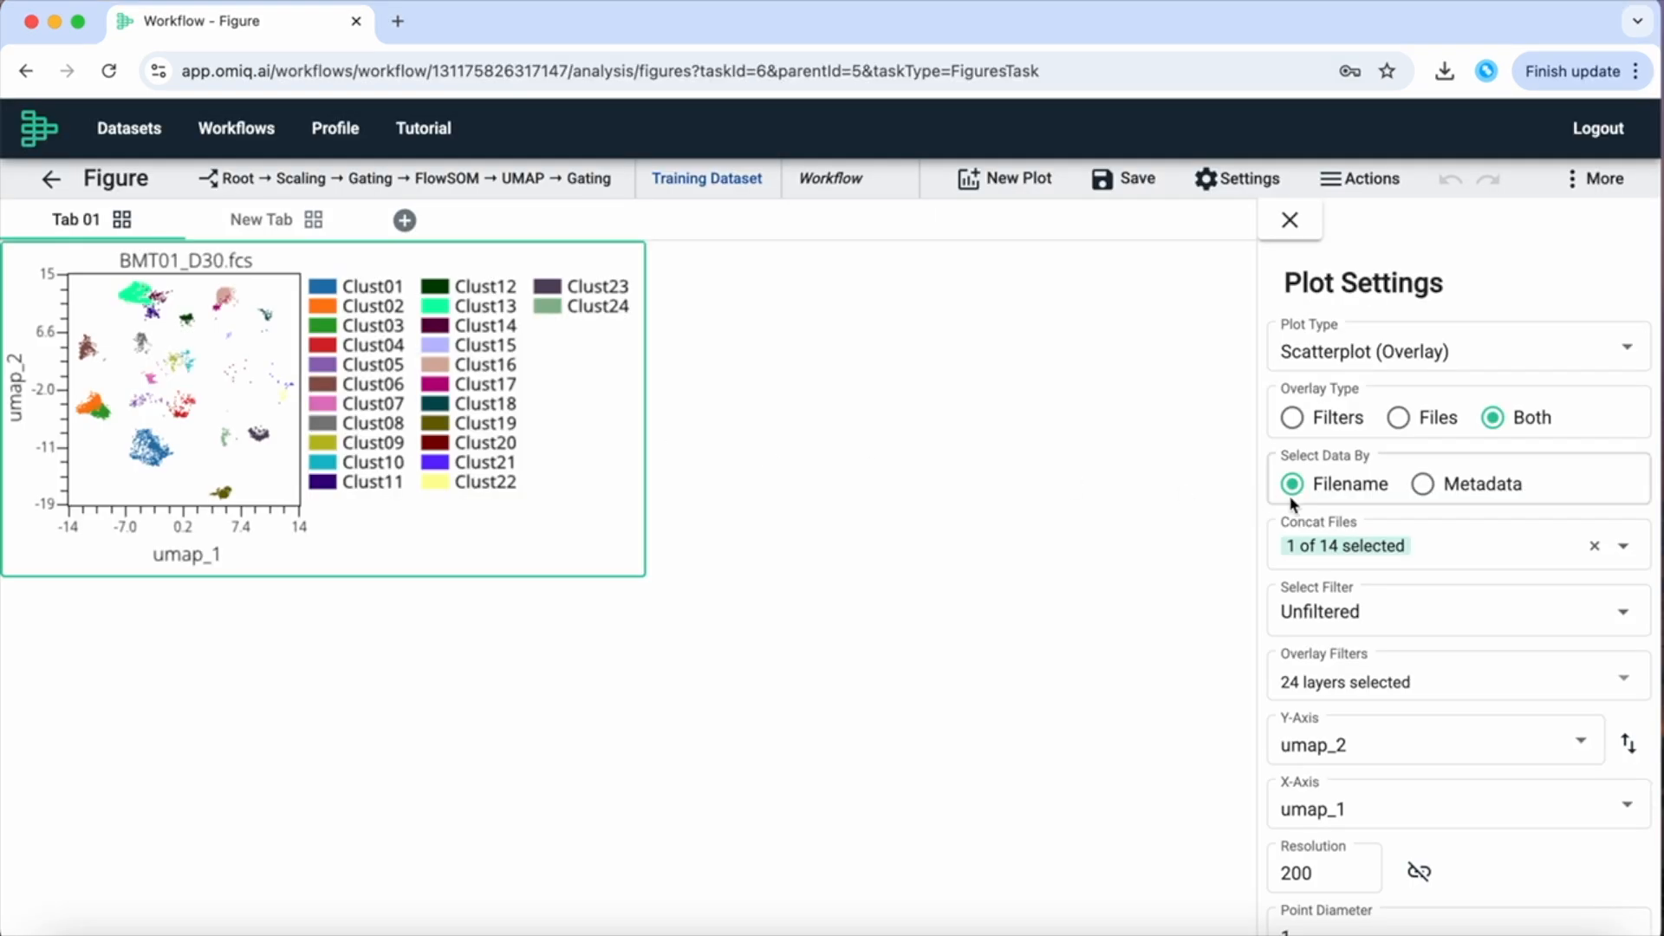
Step: Select the UMAP overlay plot's data by metadata, choosing Day: 90 in place of Patient: Patient 1
left_click(1424, 485)
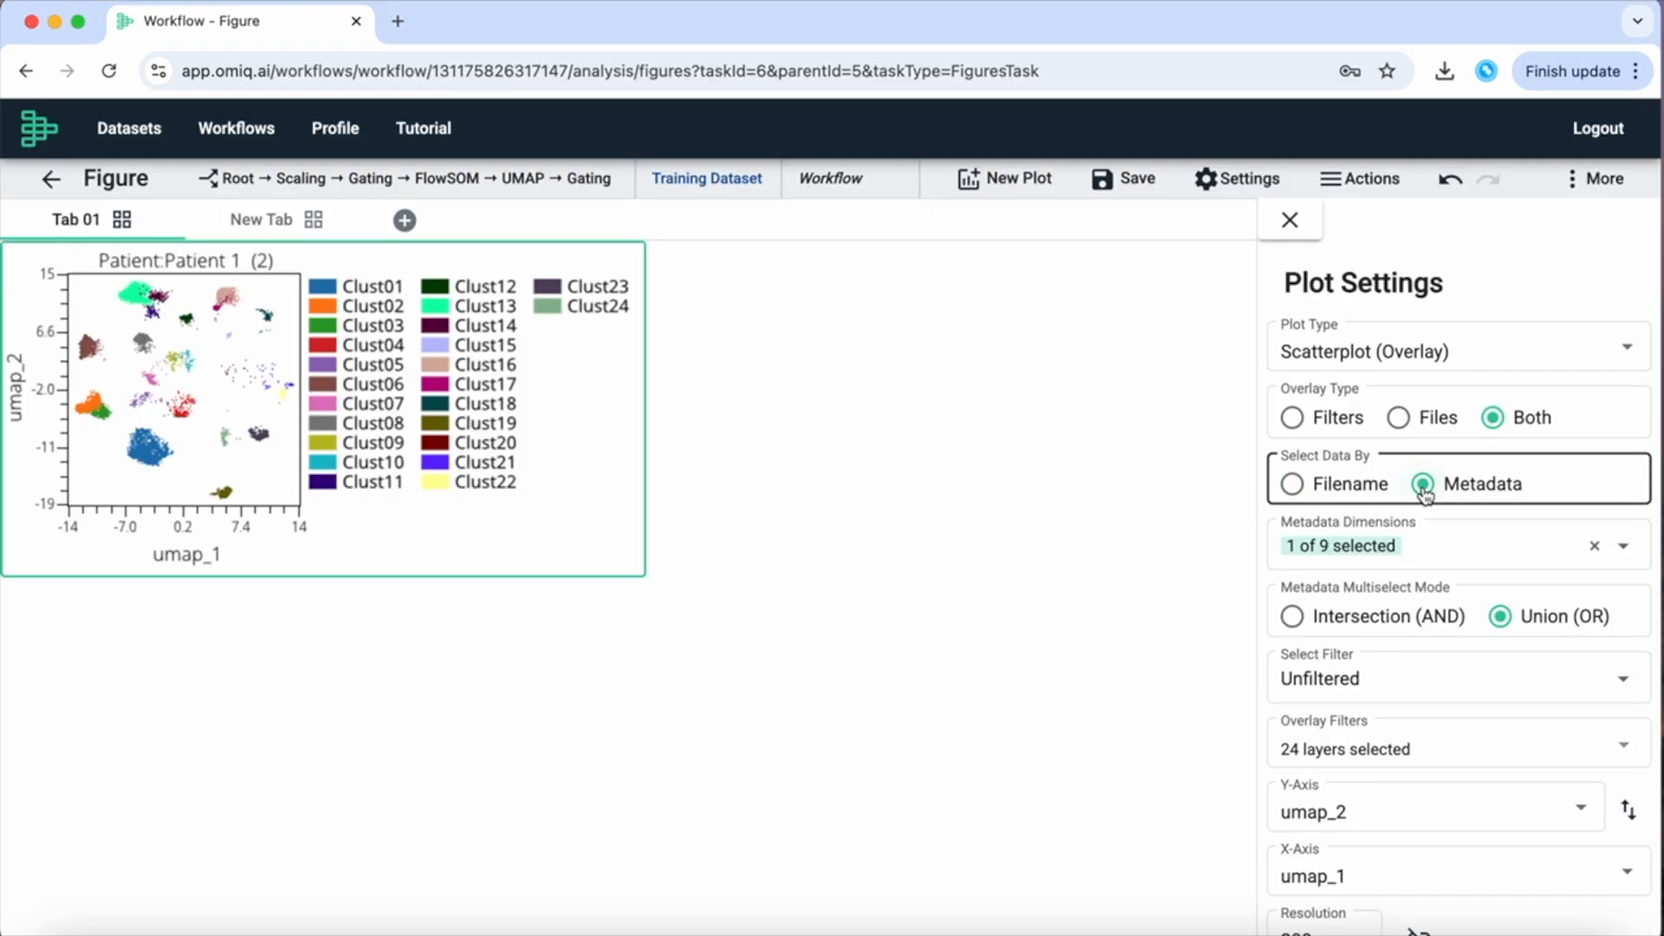
left_click(1623, 548)
left_click(1424, 642)
left_click(1423, 669)
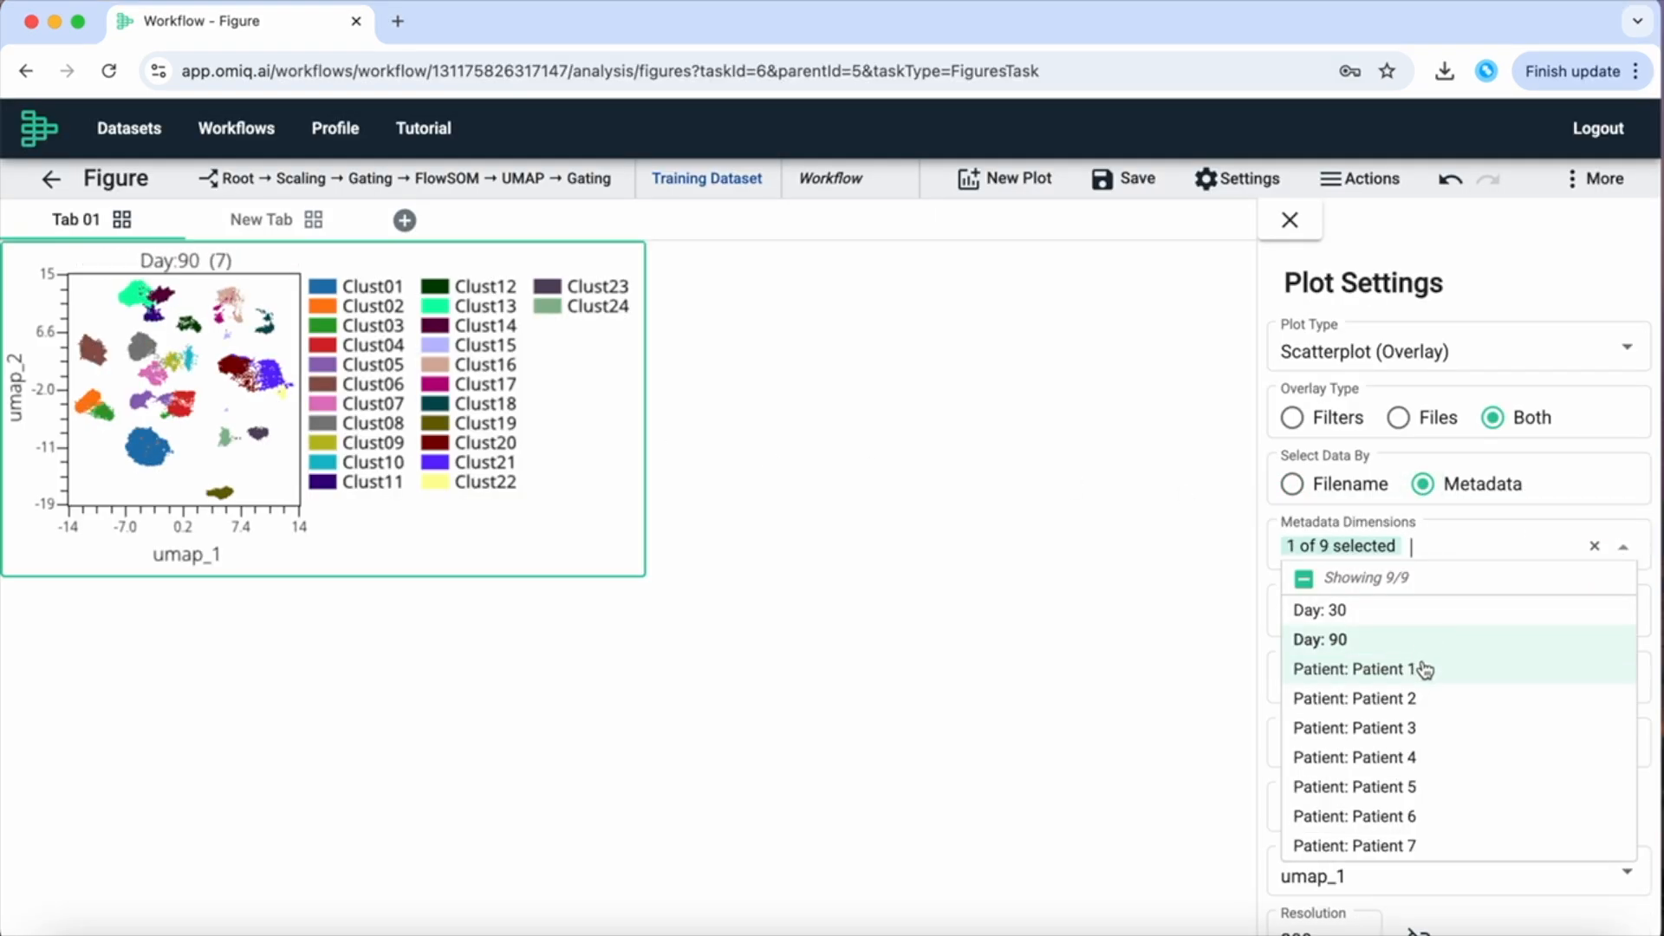
left_click(1519, 669)
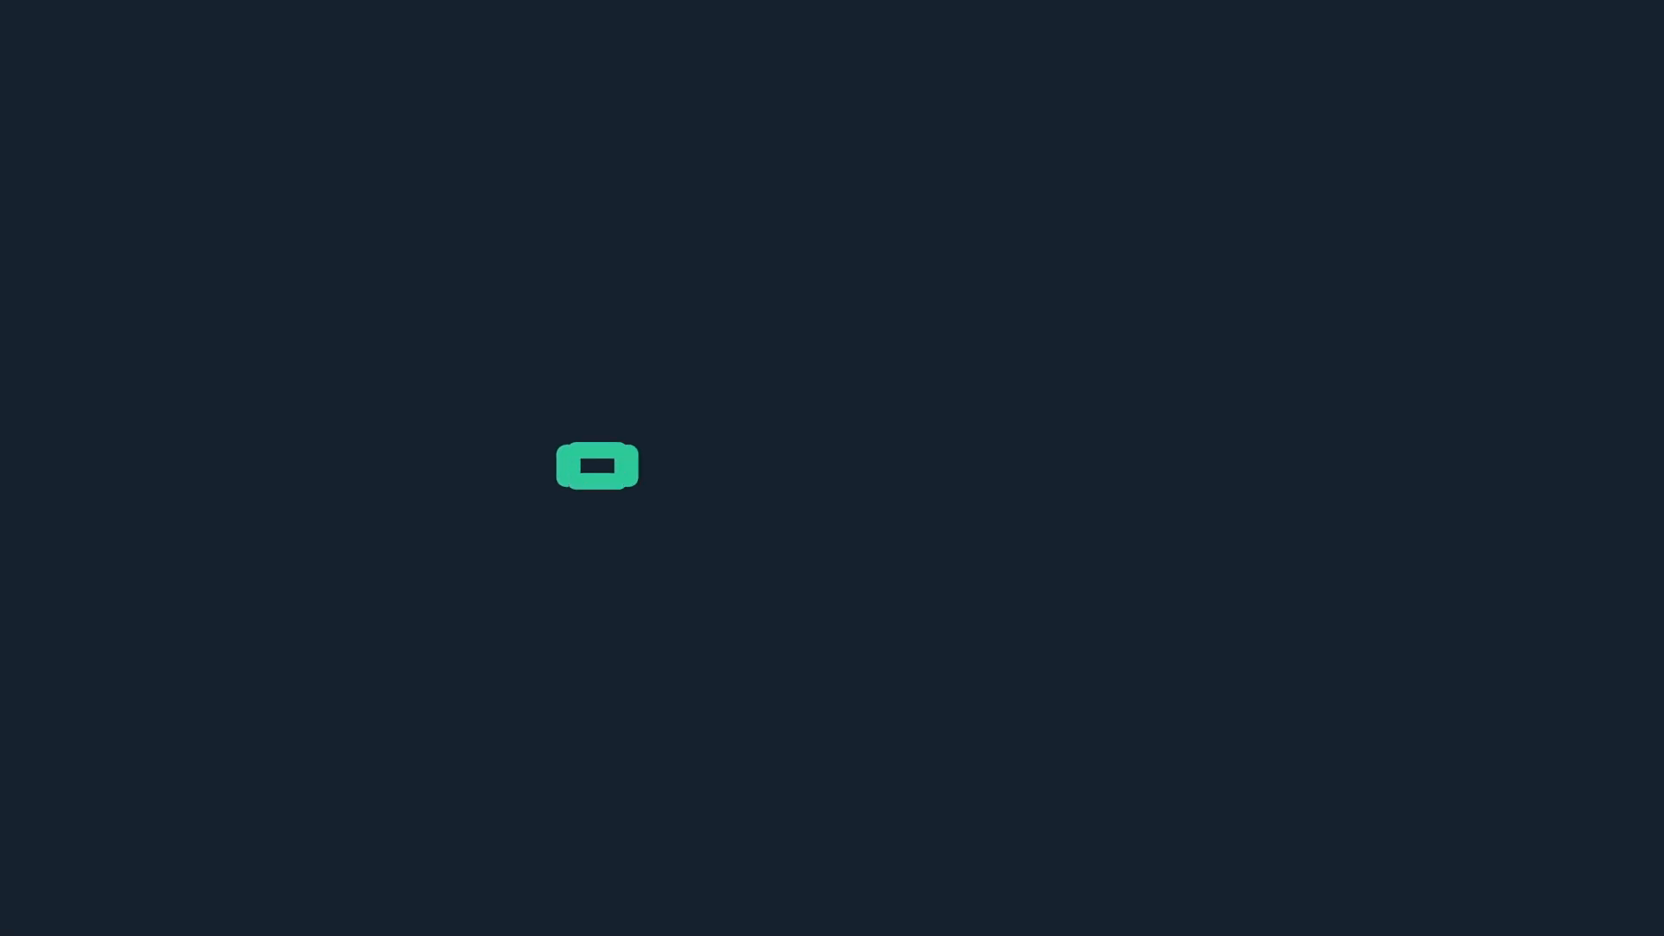